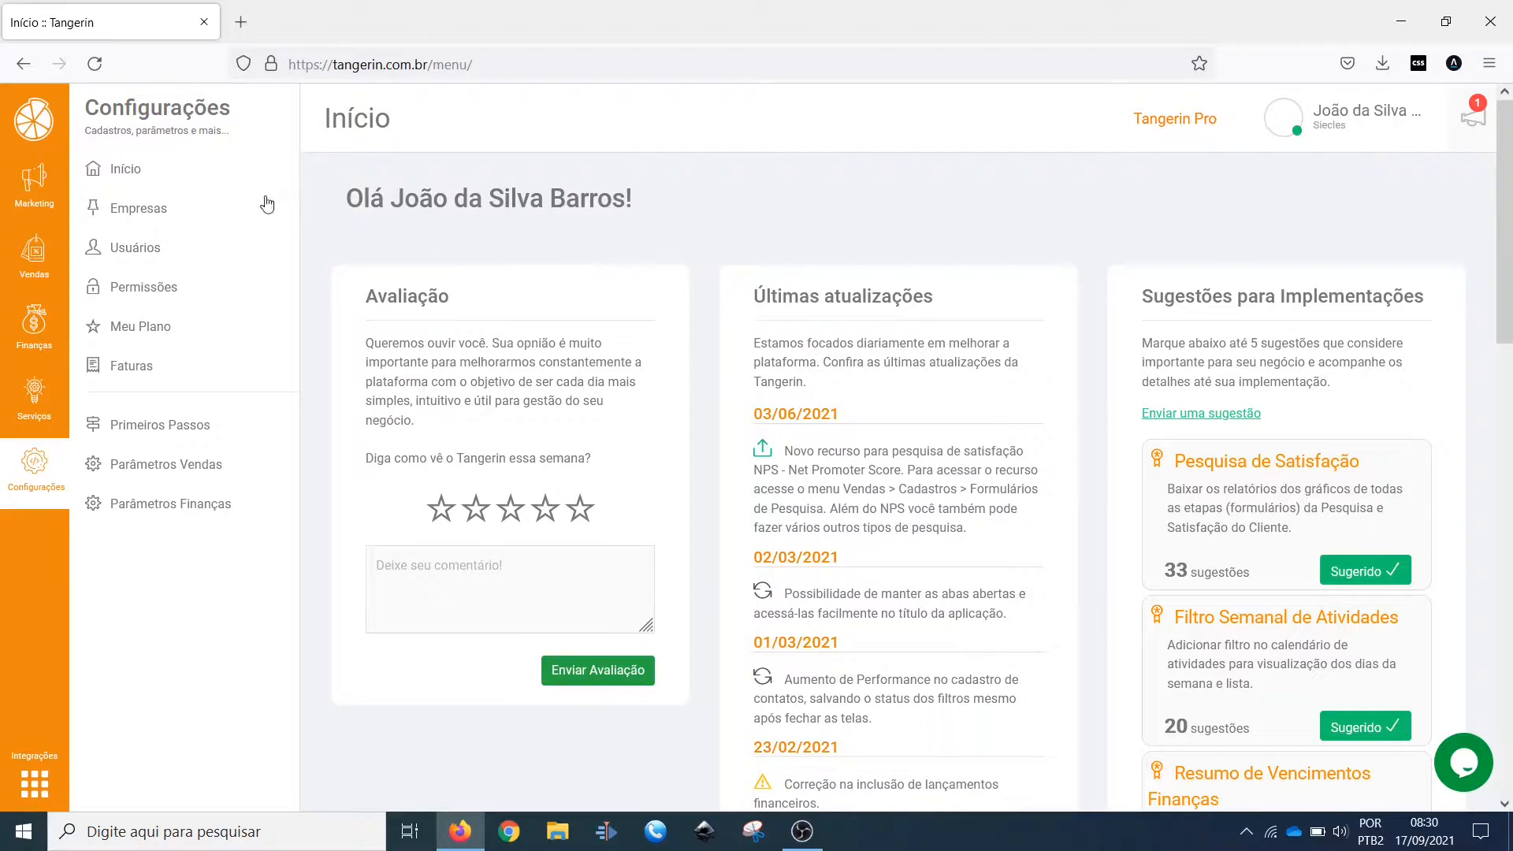
Step: Look over the Marketing section, the account menu and the Alterar Empresa company switcher without changing the company
{"action": "left_click", "coordinate": [16, 182]}
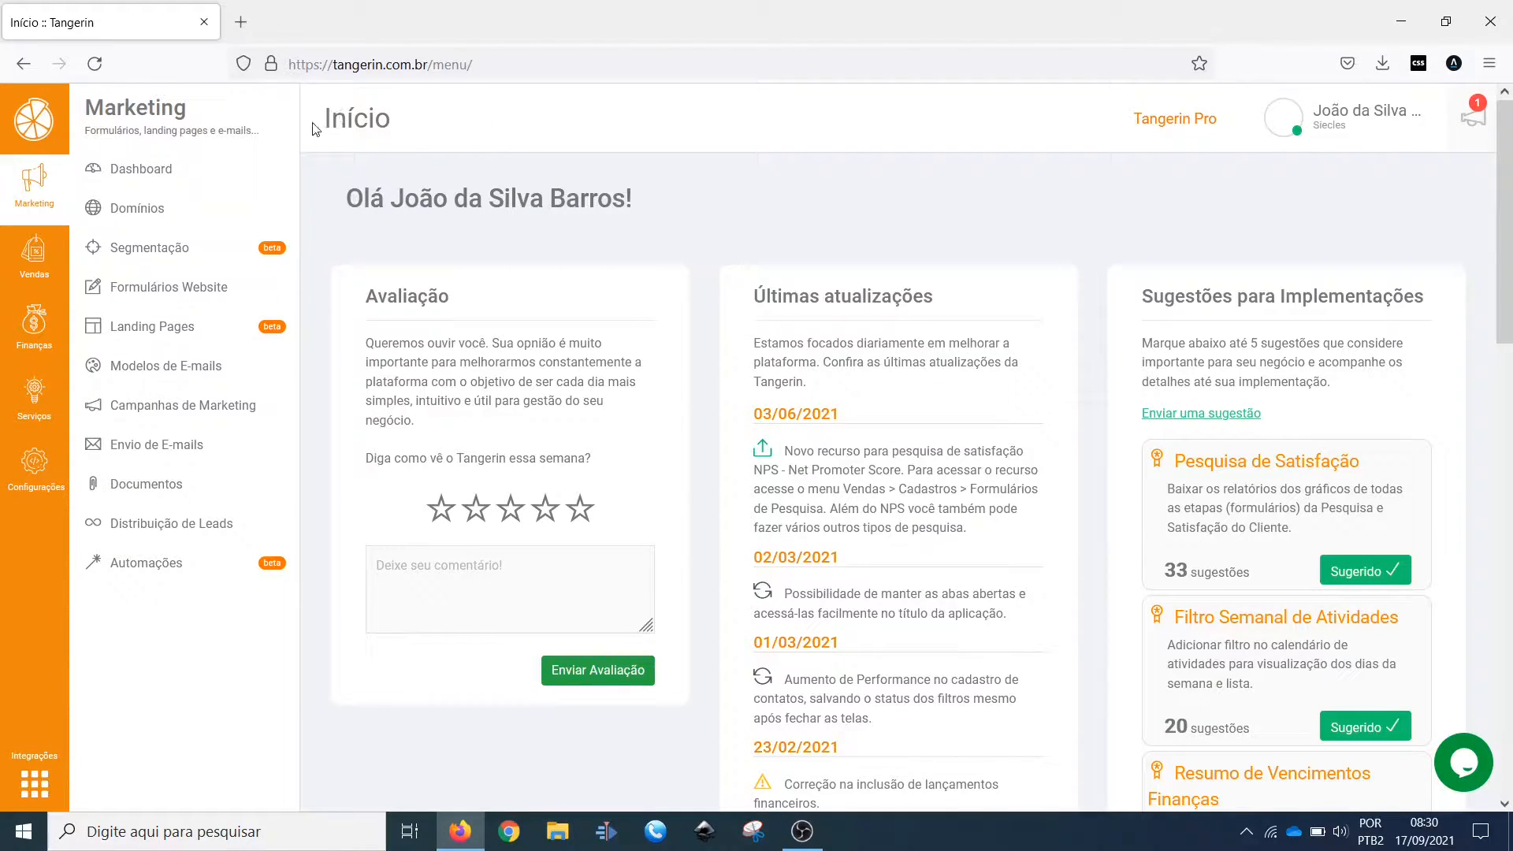
{"action": "left_click_drag", "start_coordinate": [313, 129], "coordinate": [398, 133]}
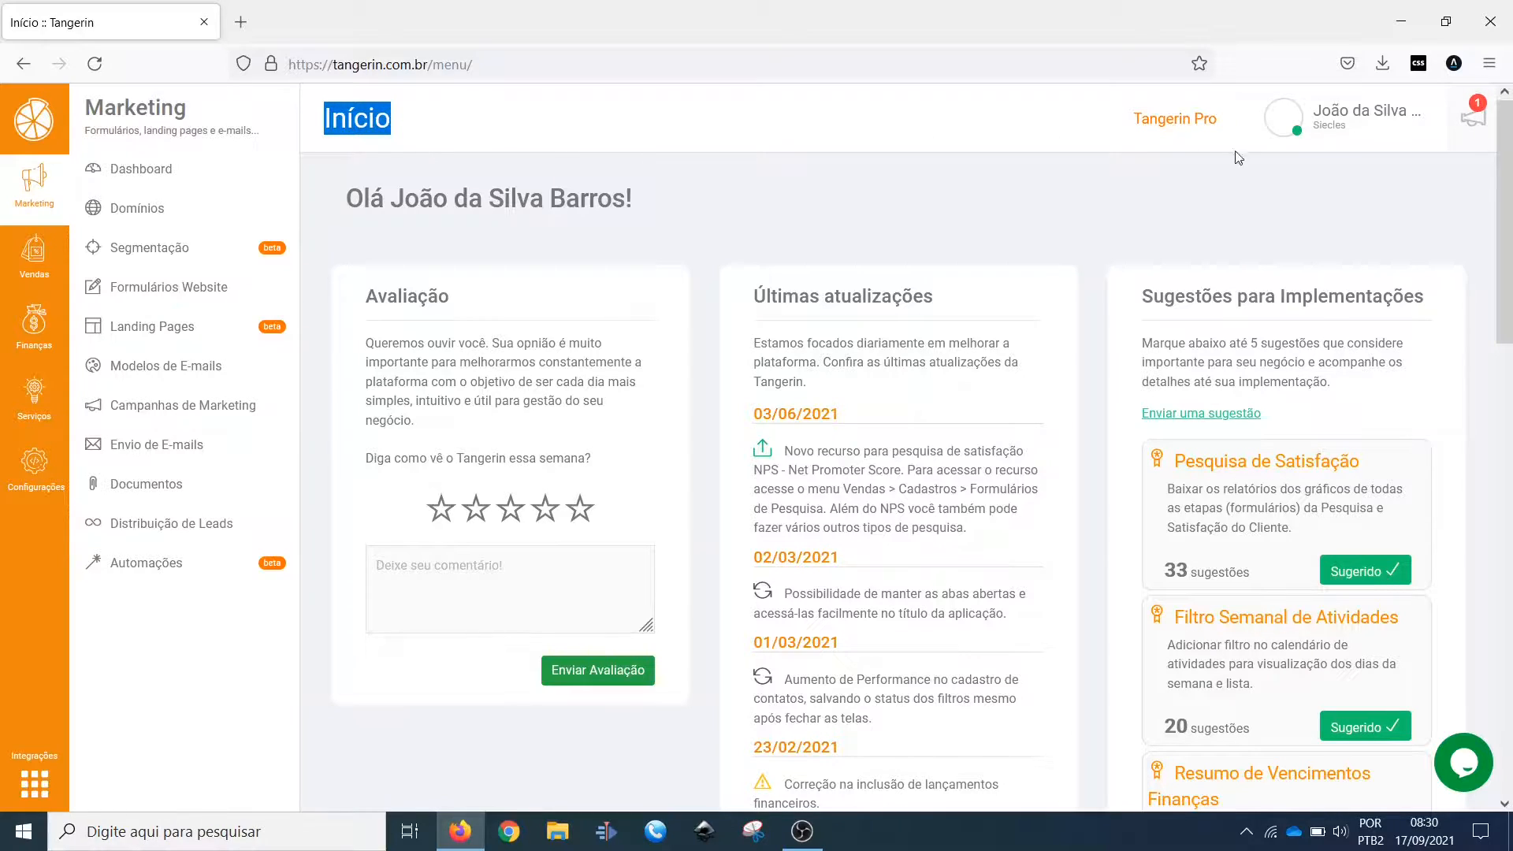
{"action": "left_click", "coordinate": [1321, 133]}
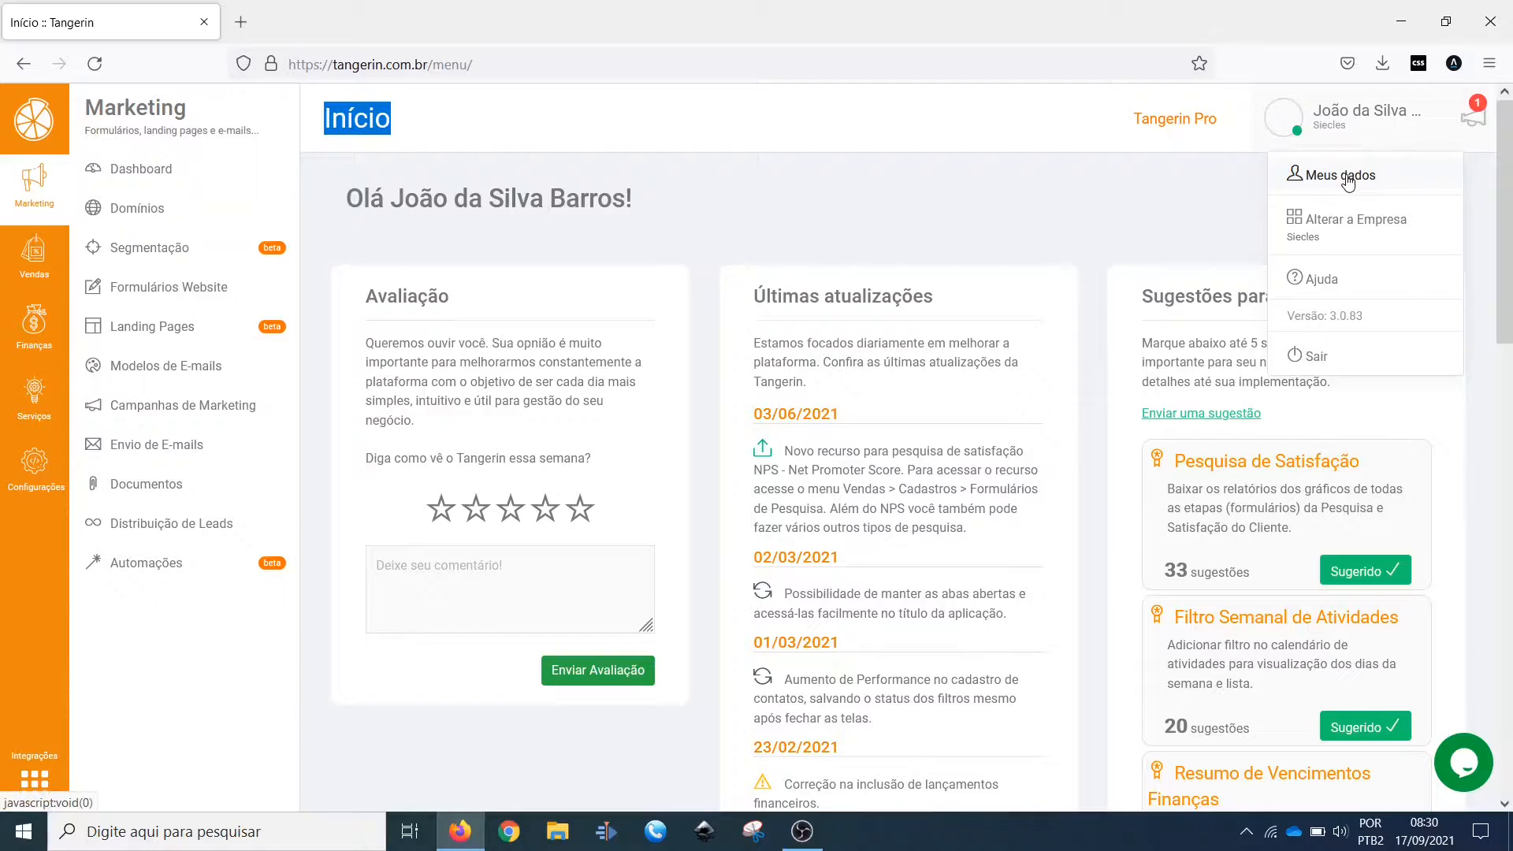
{"action": "left_click", "coordinate": [1340, 224]}
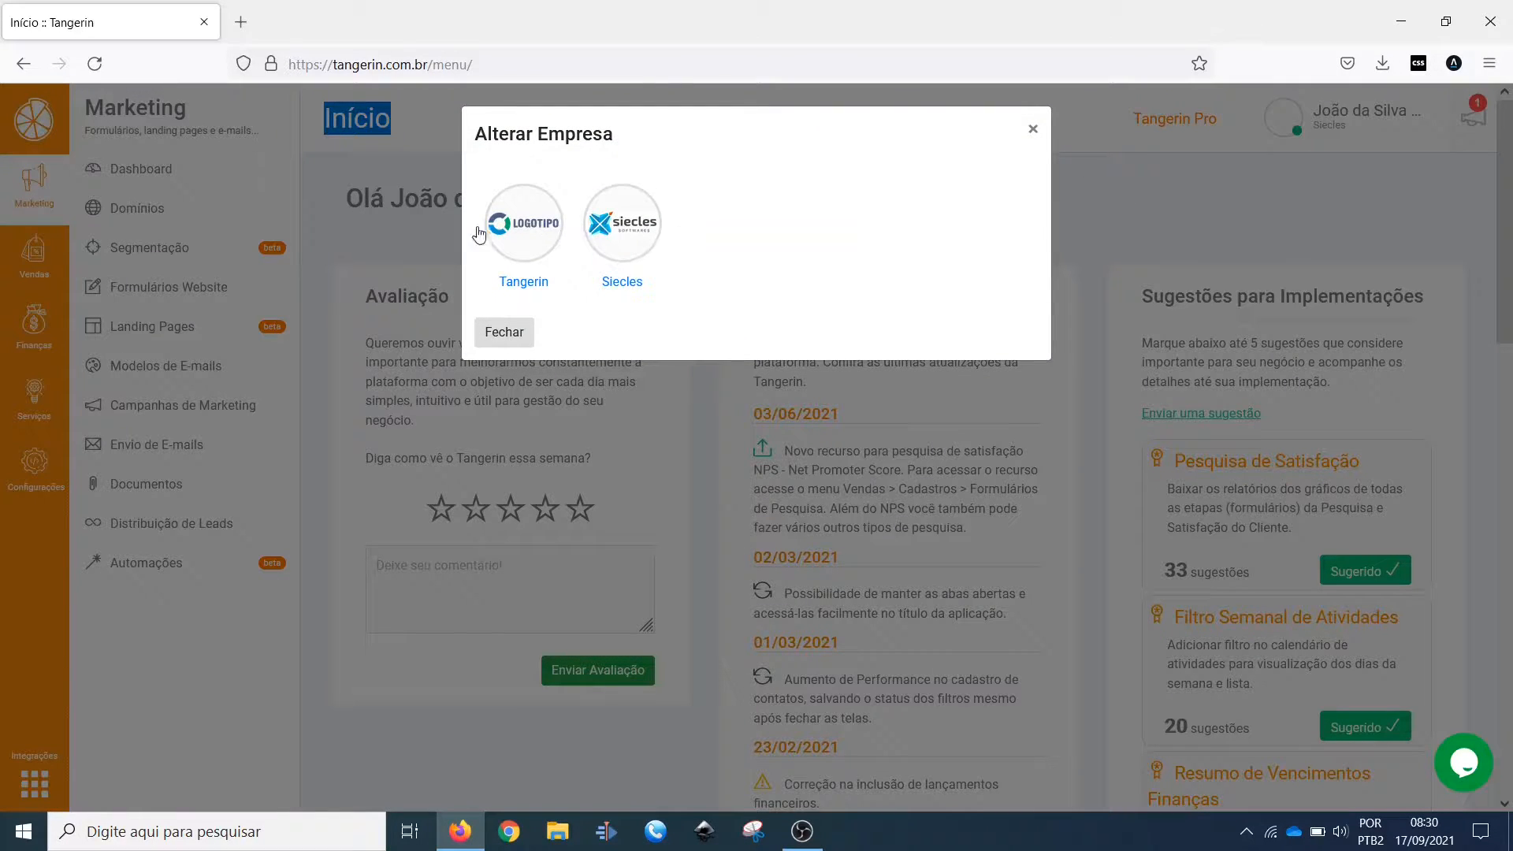
{"action": "left_click", "coordinate": [1033, 130]}
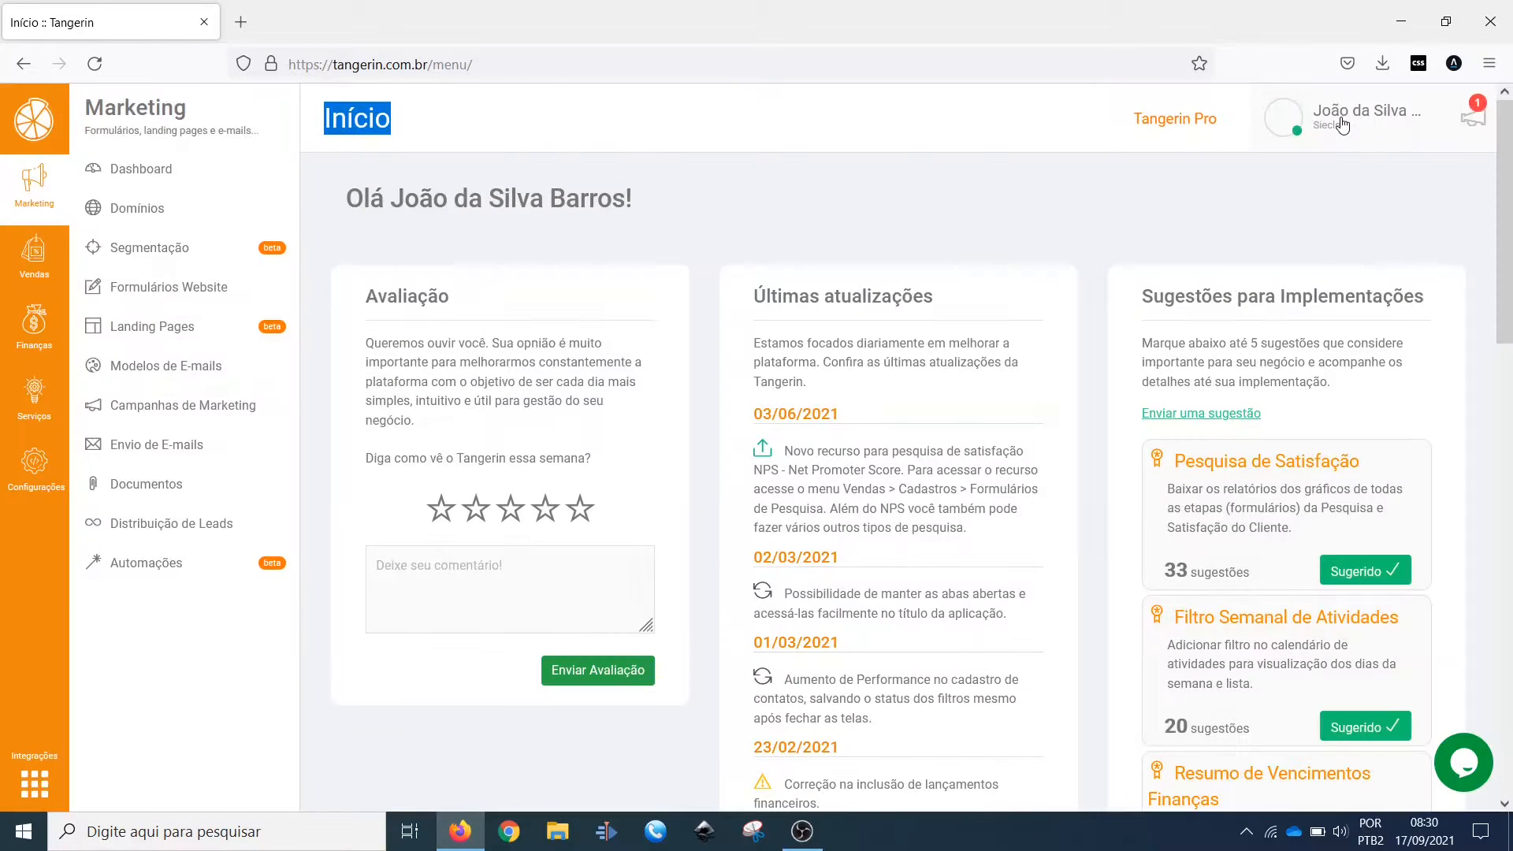
{"action": "left_click", "coordinate": [1342, 125]}
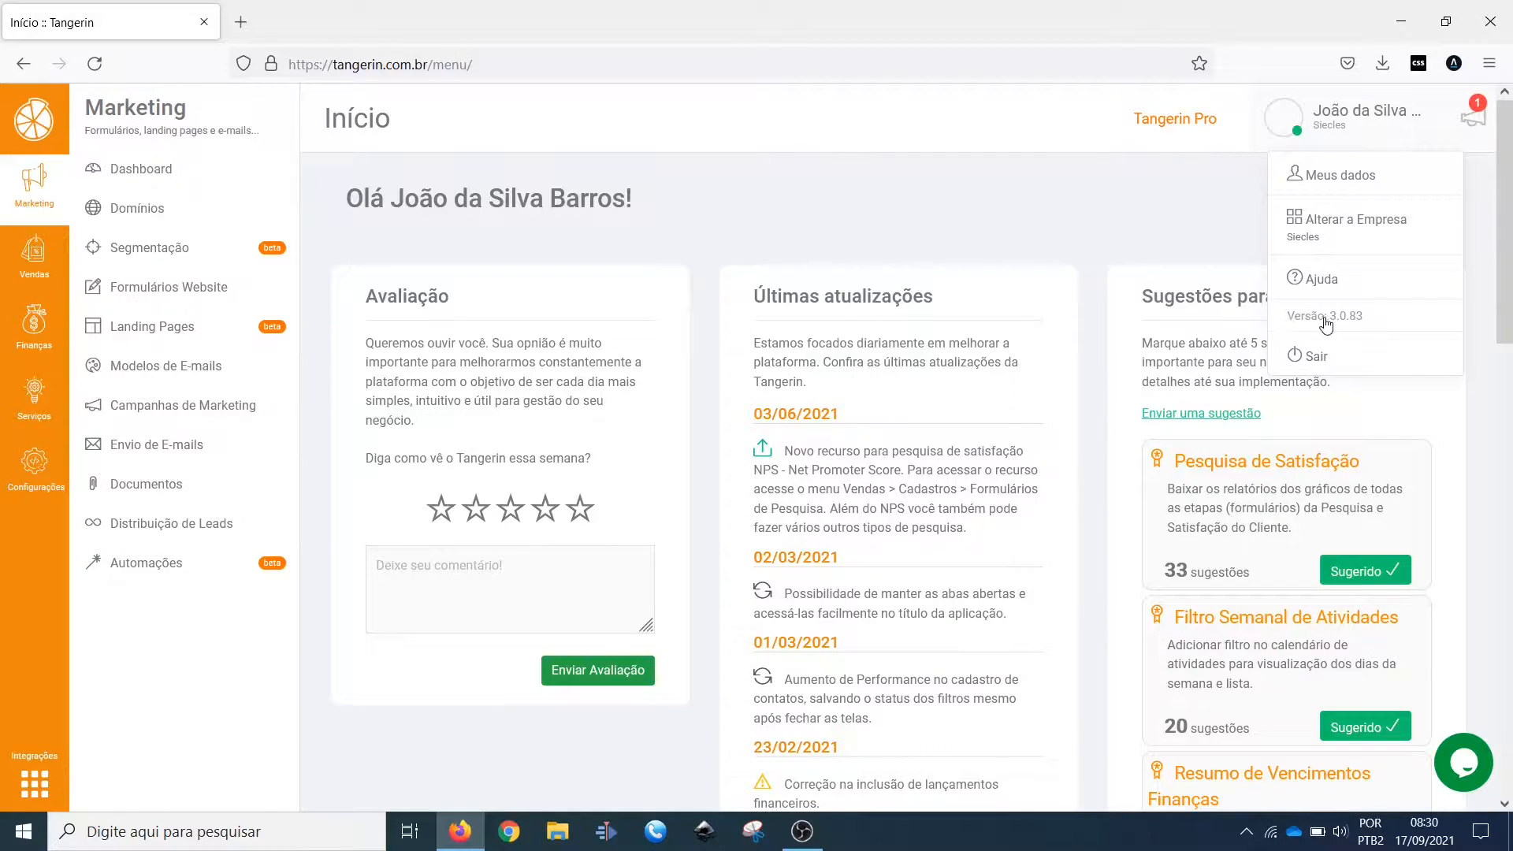
Step: Browse the What's new on Tangerin CRM announcements and close the news feed
{"action": "left_click", "coordinate": [1474, 125]}
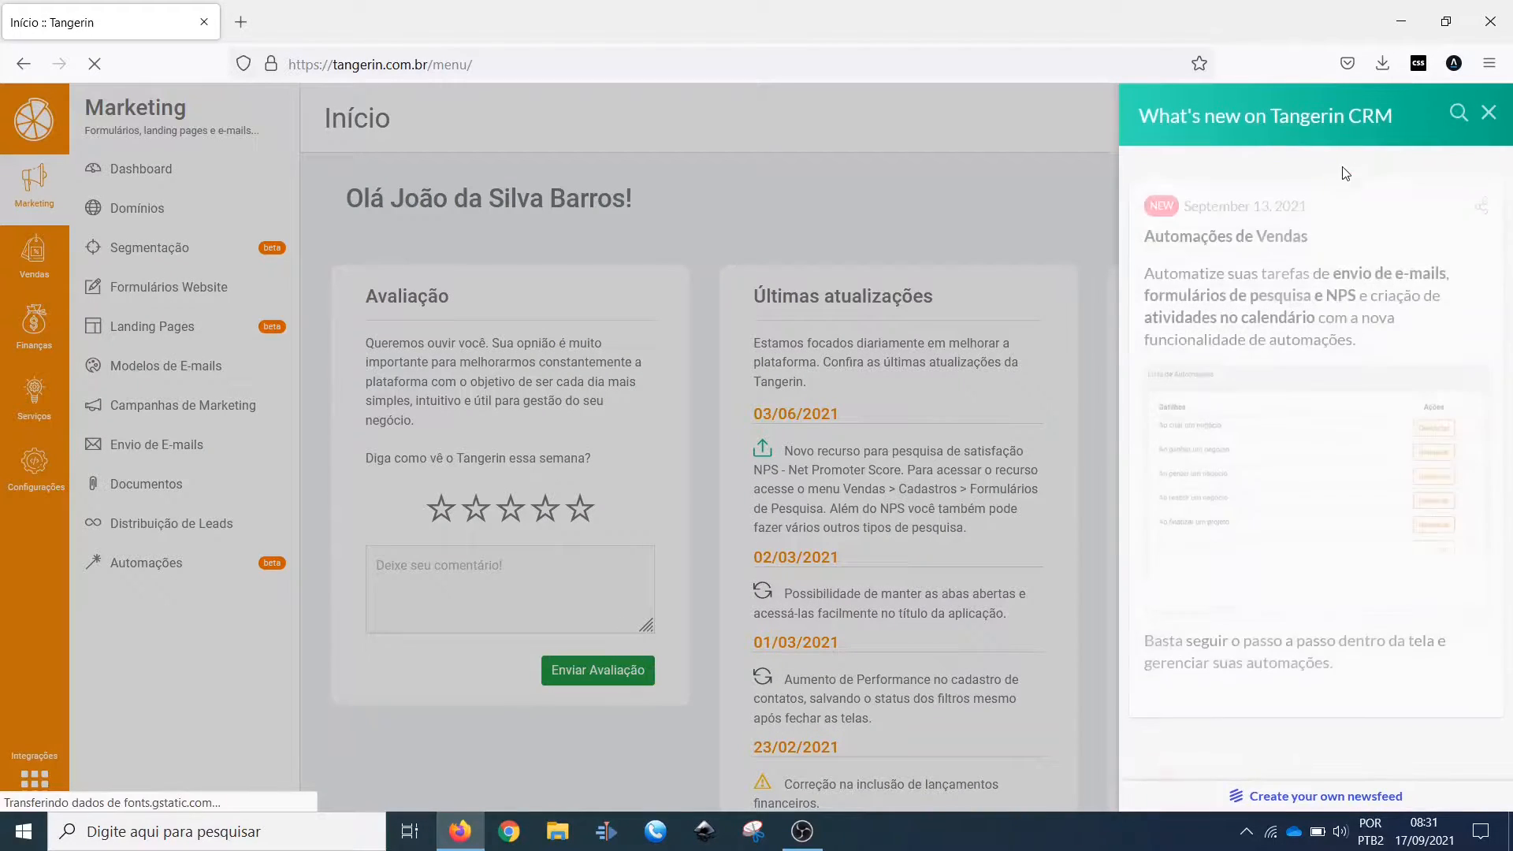
{"action": "scroll", "coordinate": [1262, 433], "scroll_direction": "down", "scroll_amount": 5}
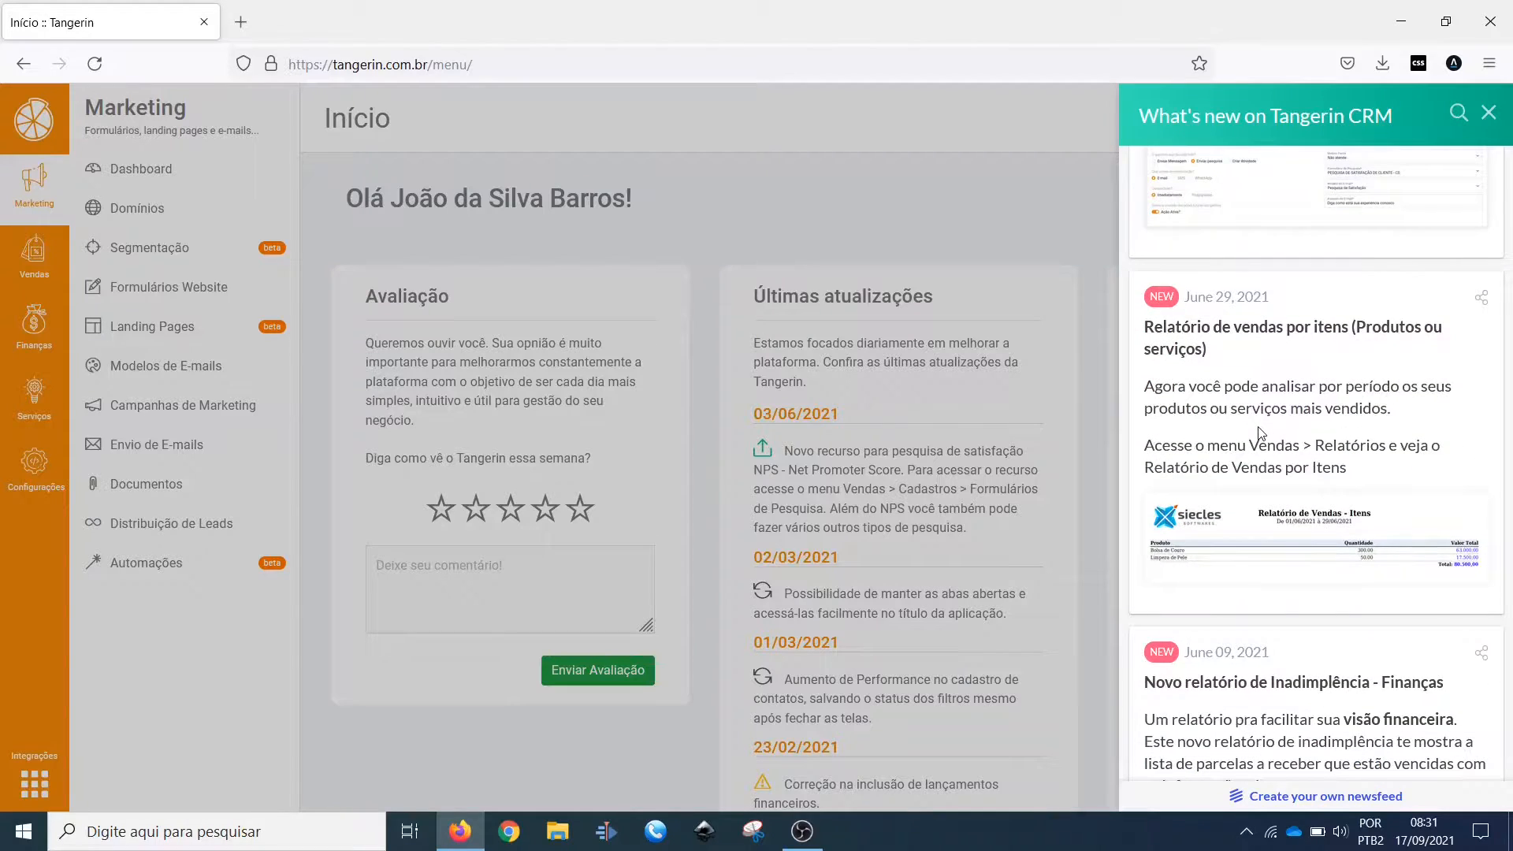
{"action": "scroll", "coordinate": [1262, 433], "scroll_direction": "down", "scroll_amount": 3}
{"action": "scroll", "coordinate": [1262, 432], "scroll_direction": "up", "scroll_amount": 10}
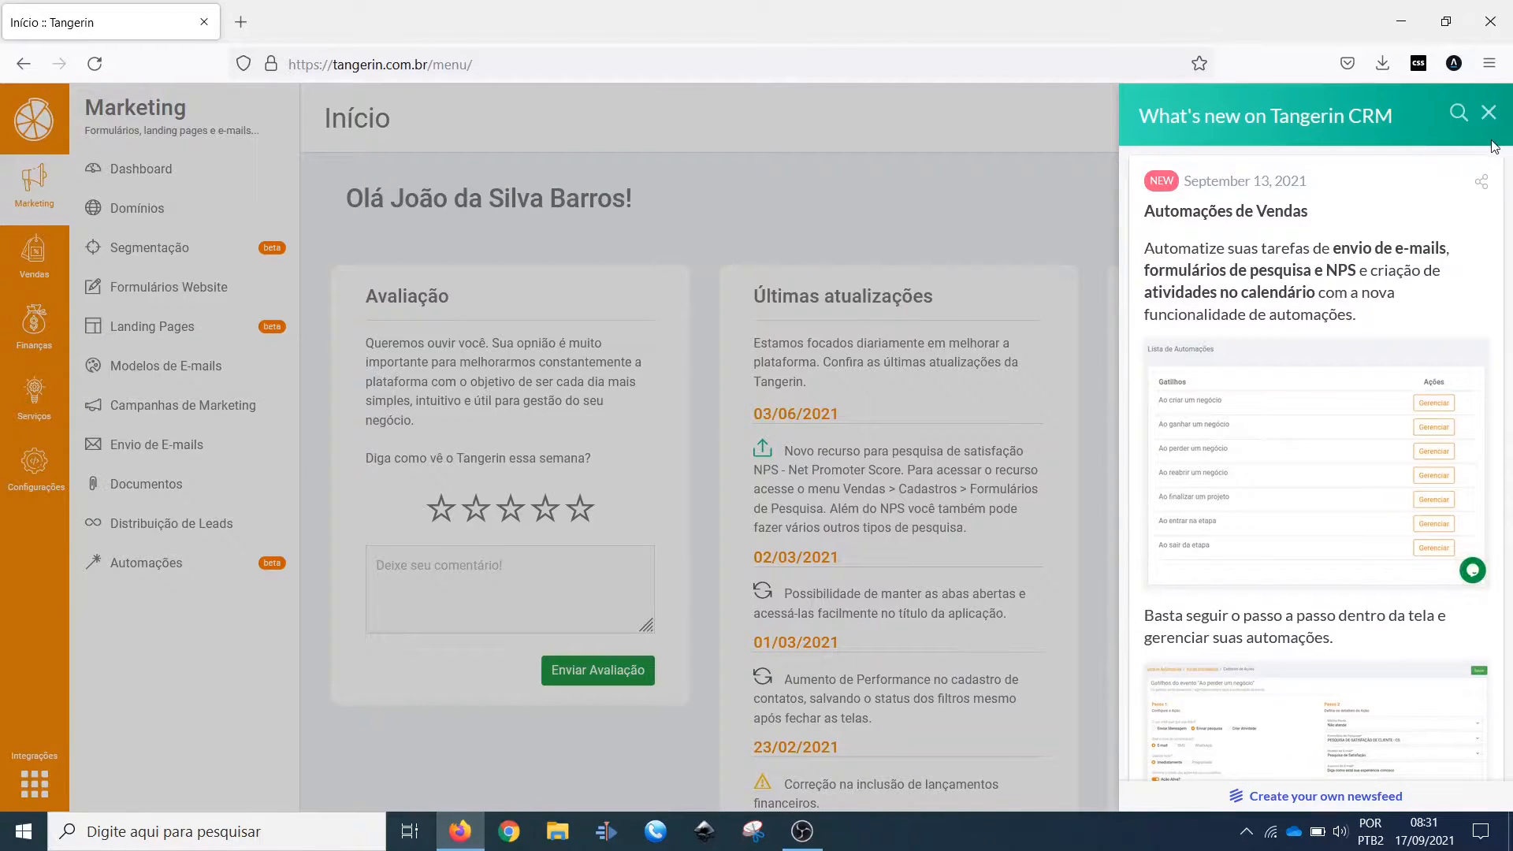
{"action": "left_click", "coordinate": [1488, 112]}
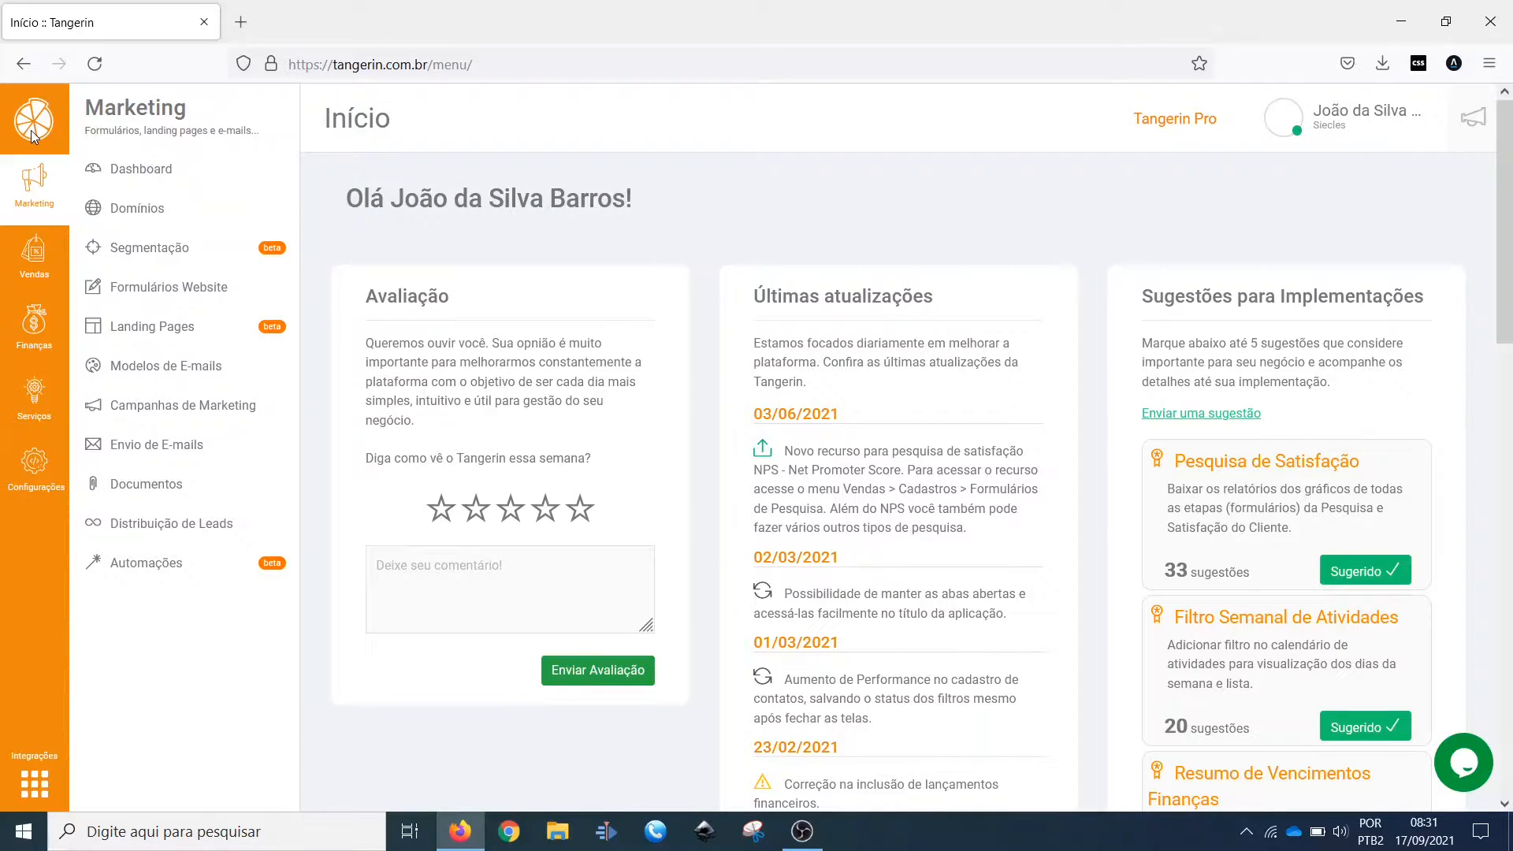
Step: View the Primeiros Passos company setup in Configurações and the blank registration form for a new company in Empresas
{"action": "mouse_move", "coordinate": [11, 481]}
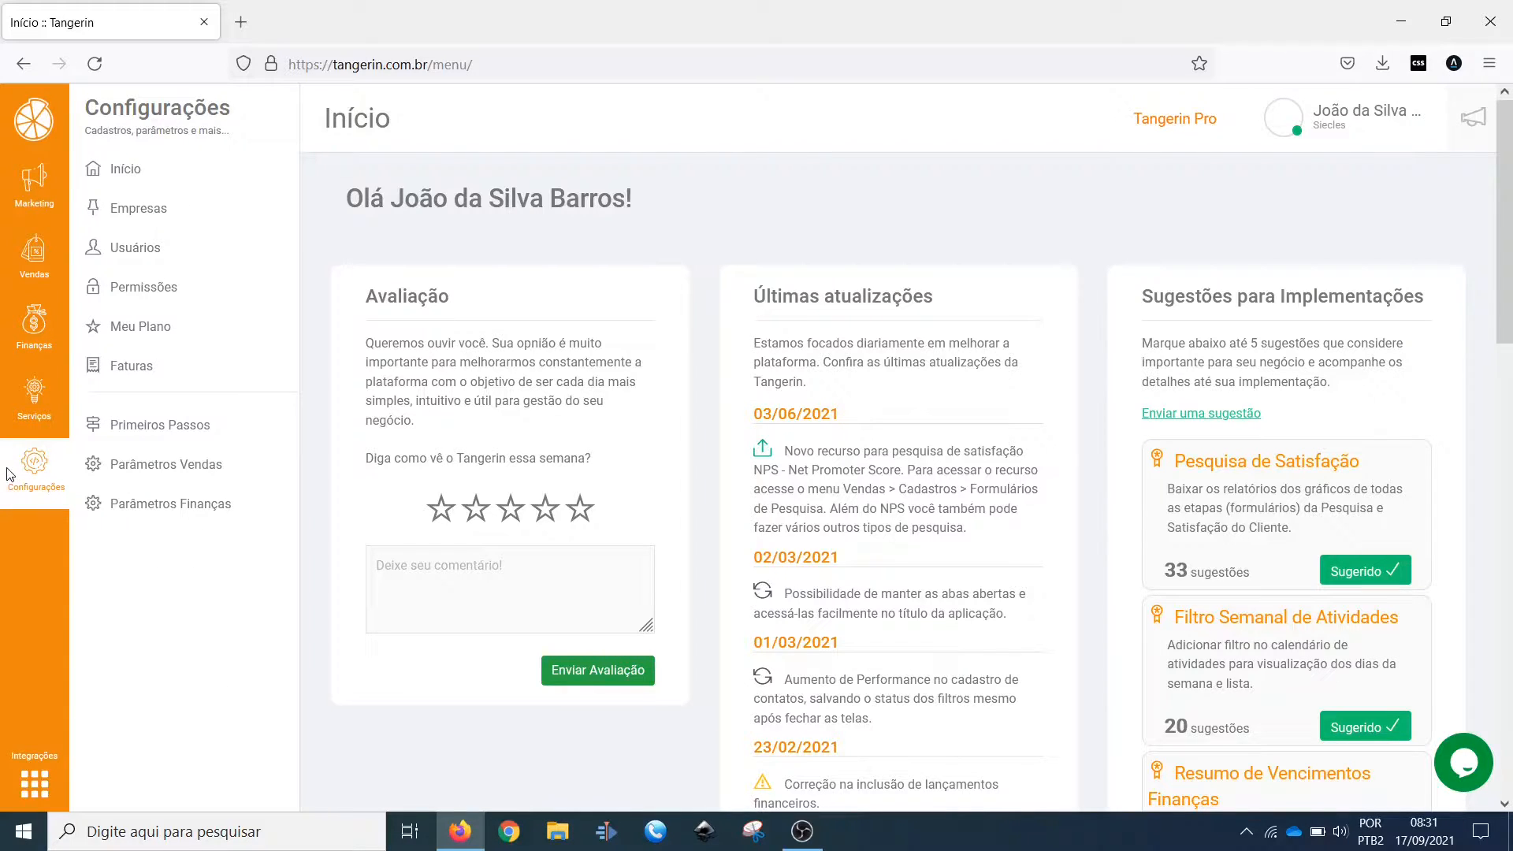
{"action": "left_click", "coordinate": [157, 436]}
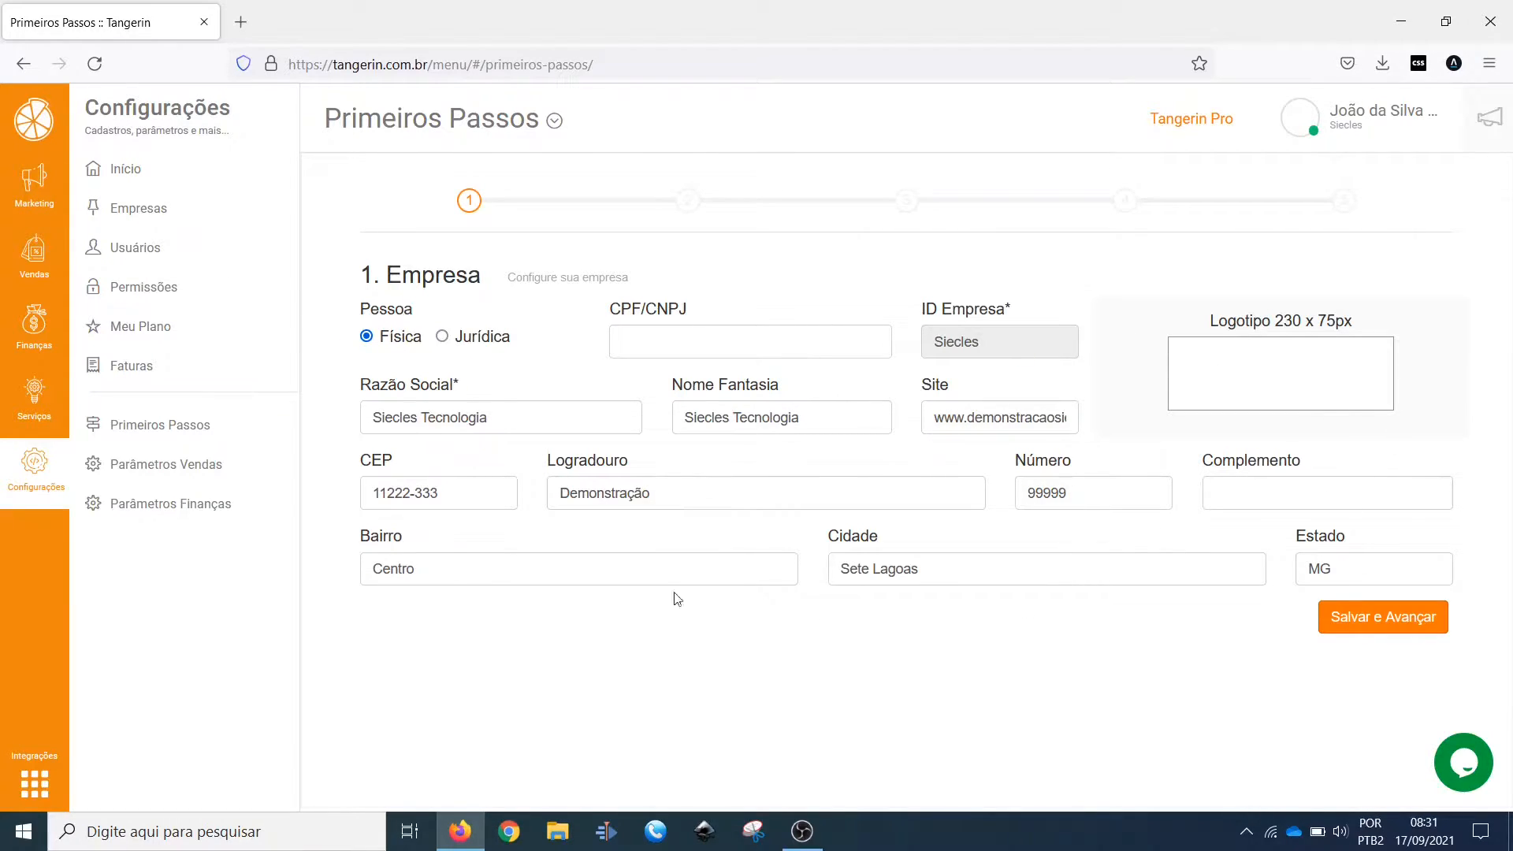
{"action": "left_click", "coordinate": [132, 210]}
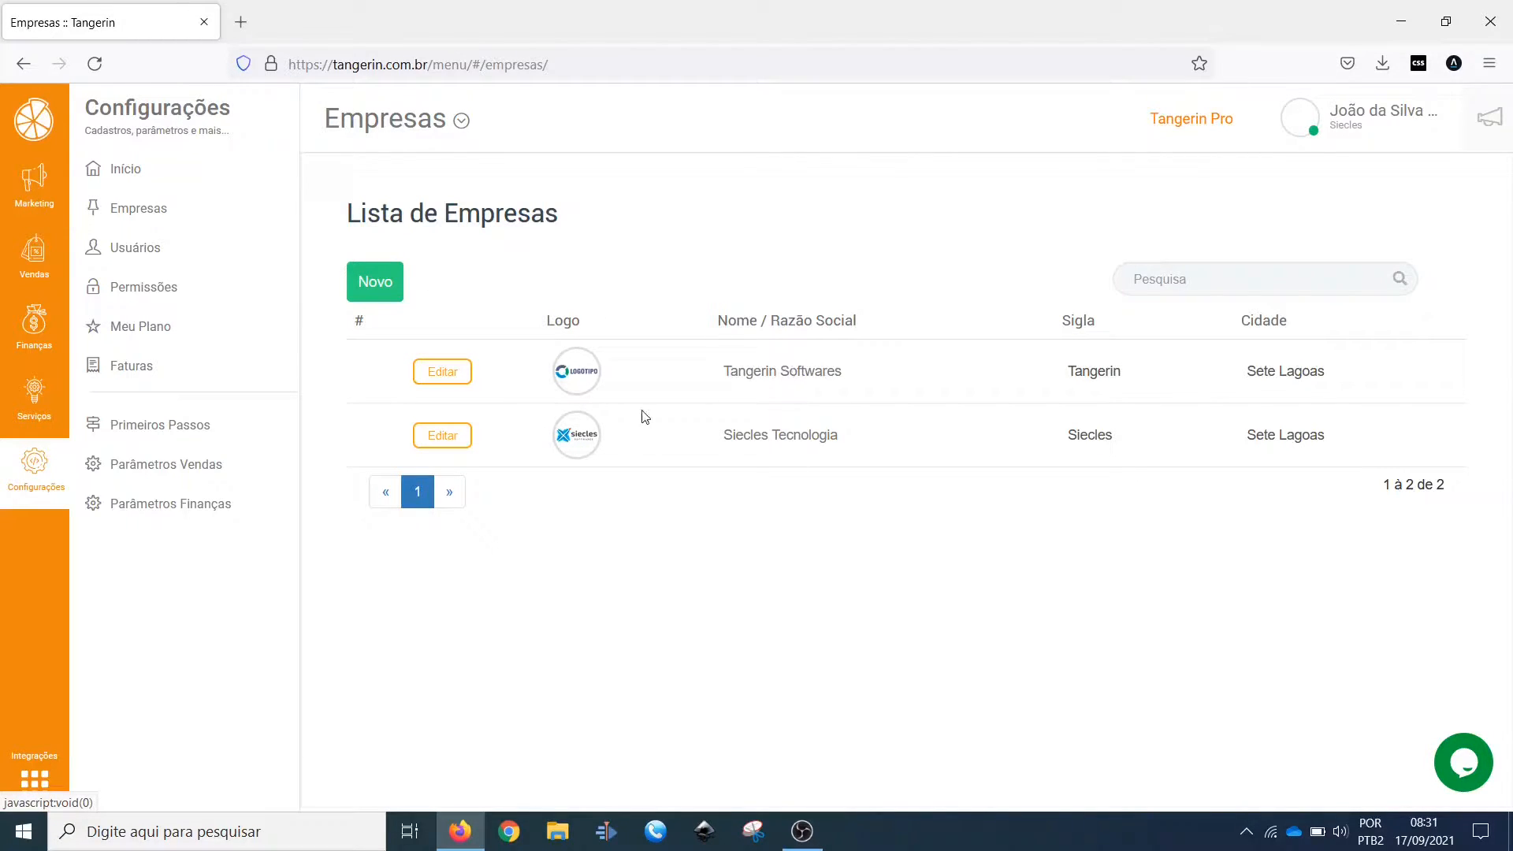
{"action": "left_click", "coordinate": [376, 286]}
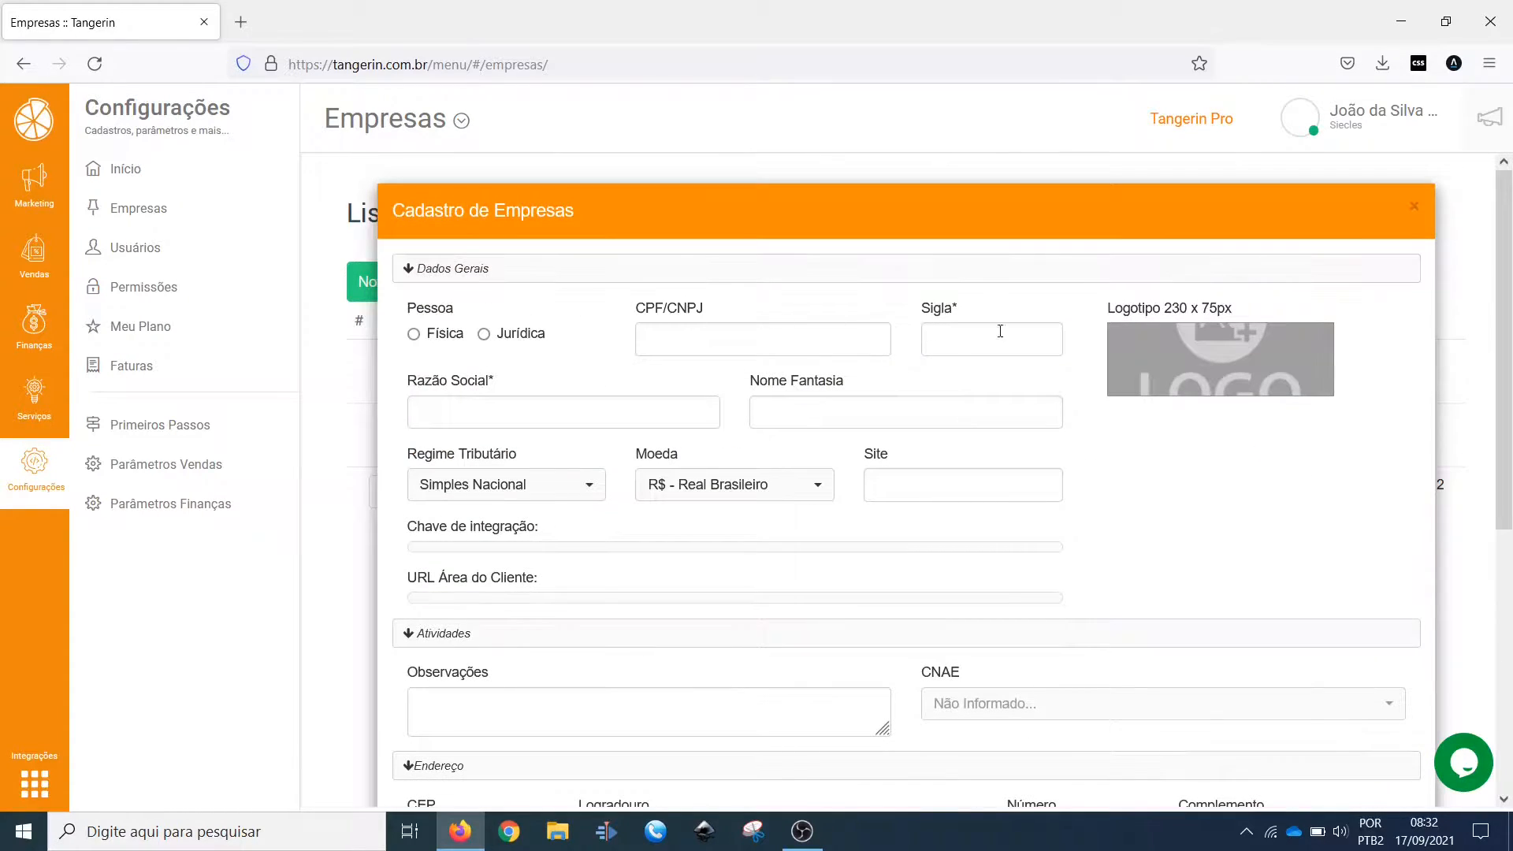
{"action": "left_click", "coordinate": [1414, 207]}
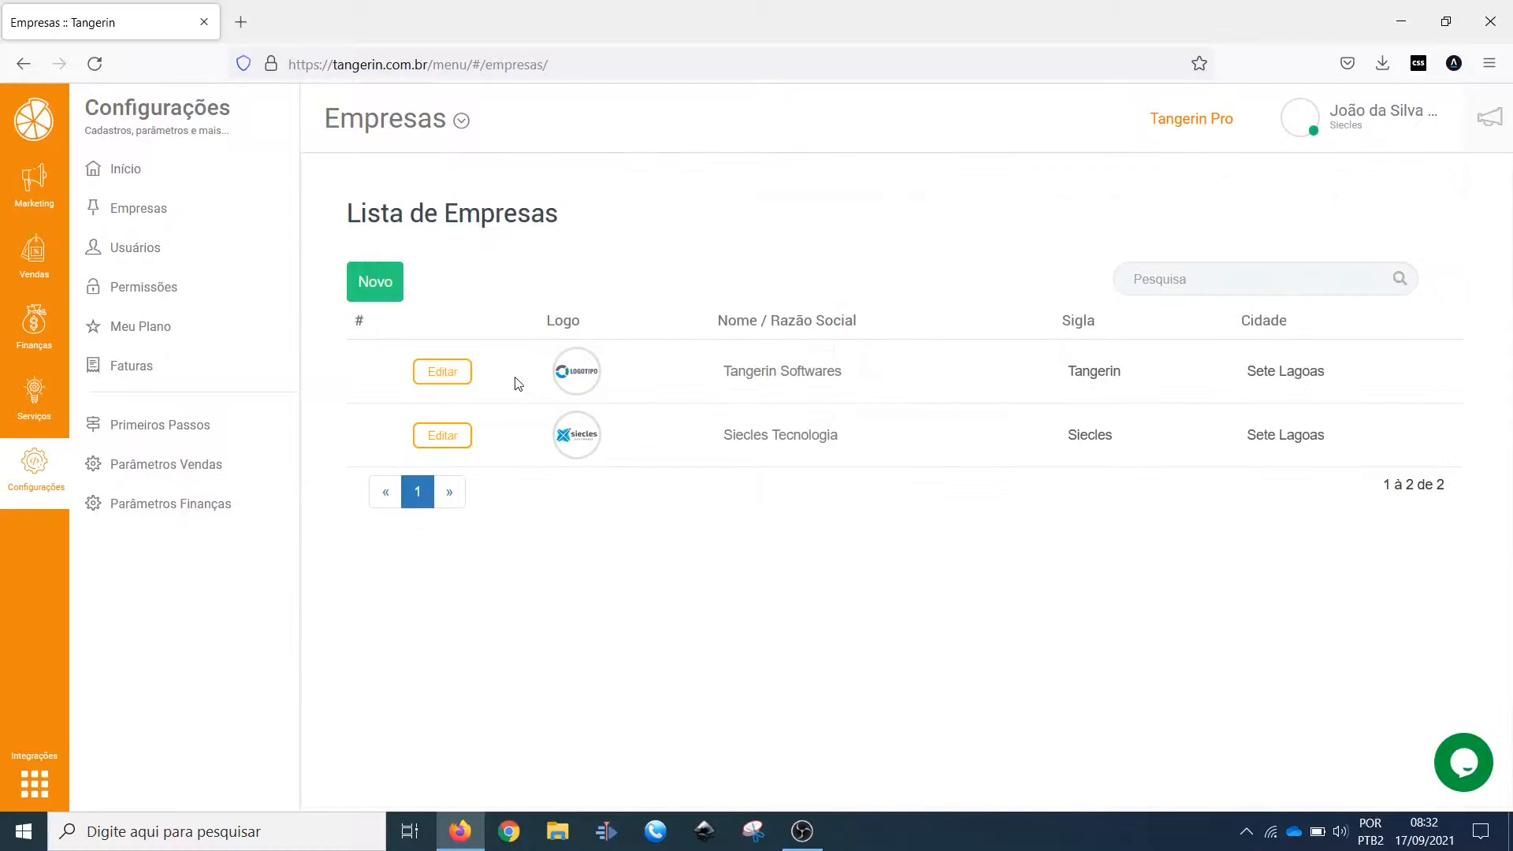
Step: Edit the Tangerin Softwares company record, set Pessoa to Jurídica, review its remaining fields and save the change
{"action": "left_click", "coordinate": [442, 372]}
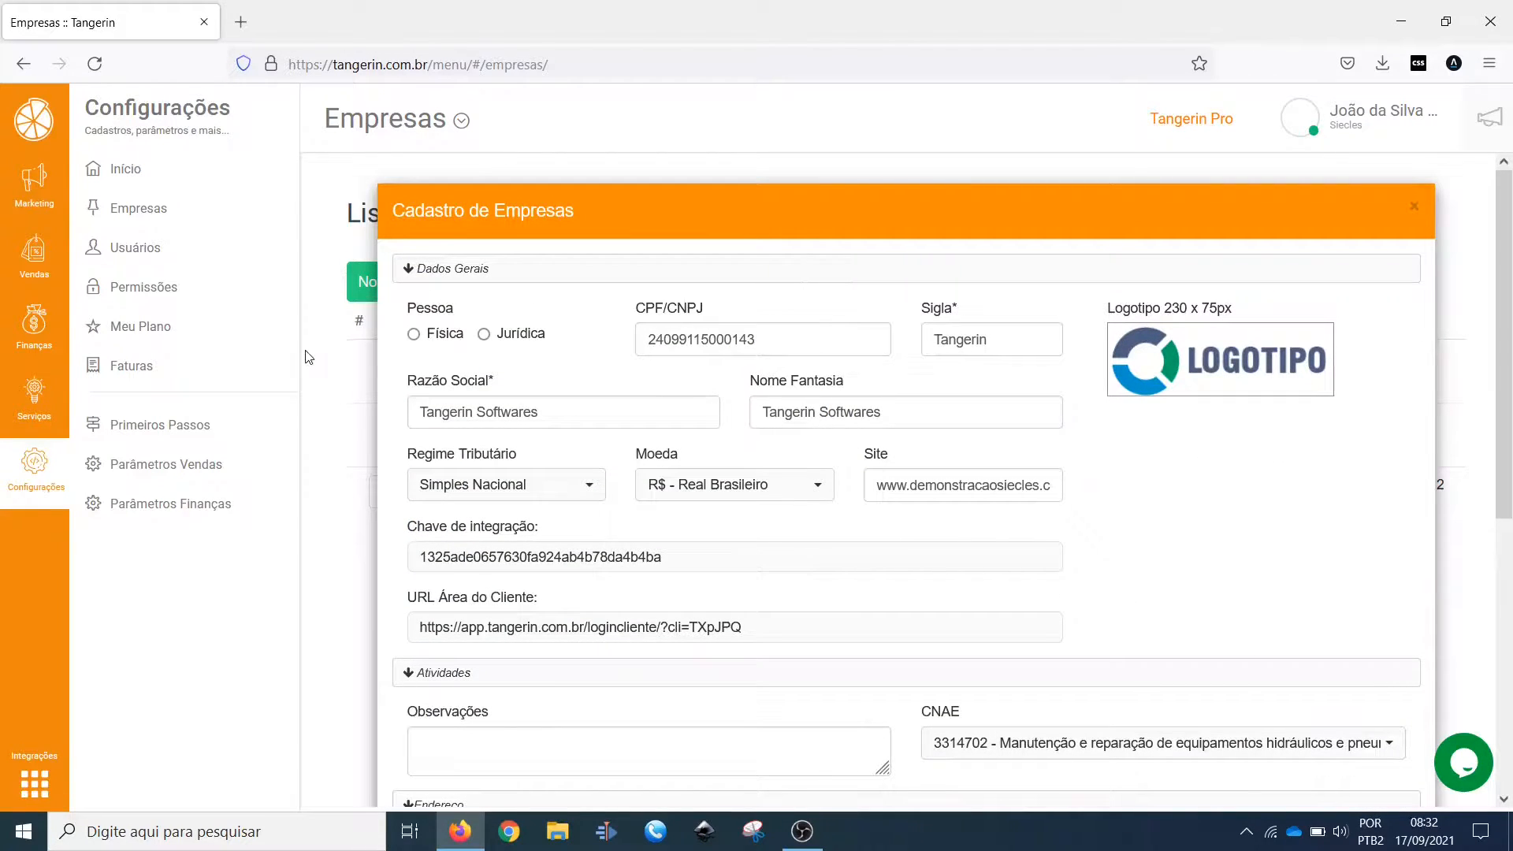
{"action": "left_click", "coordinate": [483, 335]}
{"action": "mouse_move", "coordinate": [1163, 311]}
{"action": "left_mouse_down"}
{"action": "mouse_move", "coordinate": [1249, 313]}
{"action": "mouse_move", "coordinate": [1167, 317]}
{"action": "left_mouse_up"}
{"action": "left_click", "coordinate": [1169, 315]}
{"action": "scroll", "coordinate": [985, 394], "scroll_direction": "down", "scroll_amount": 5}
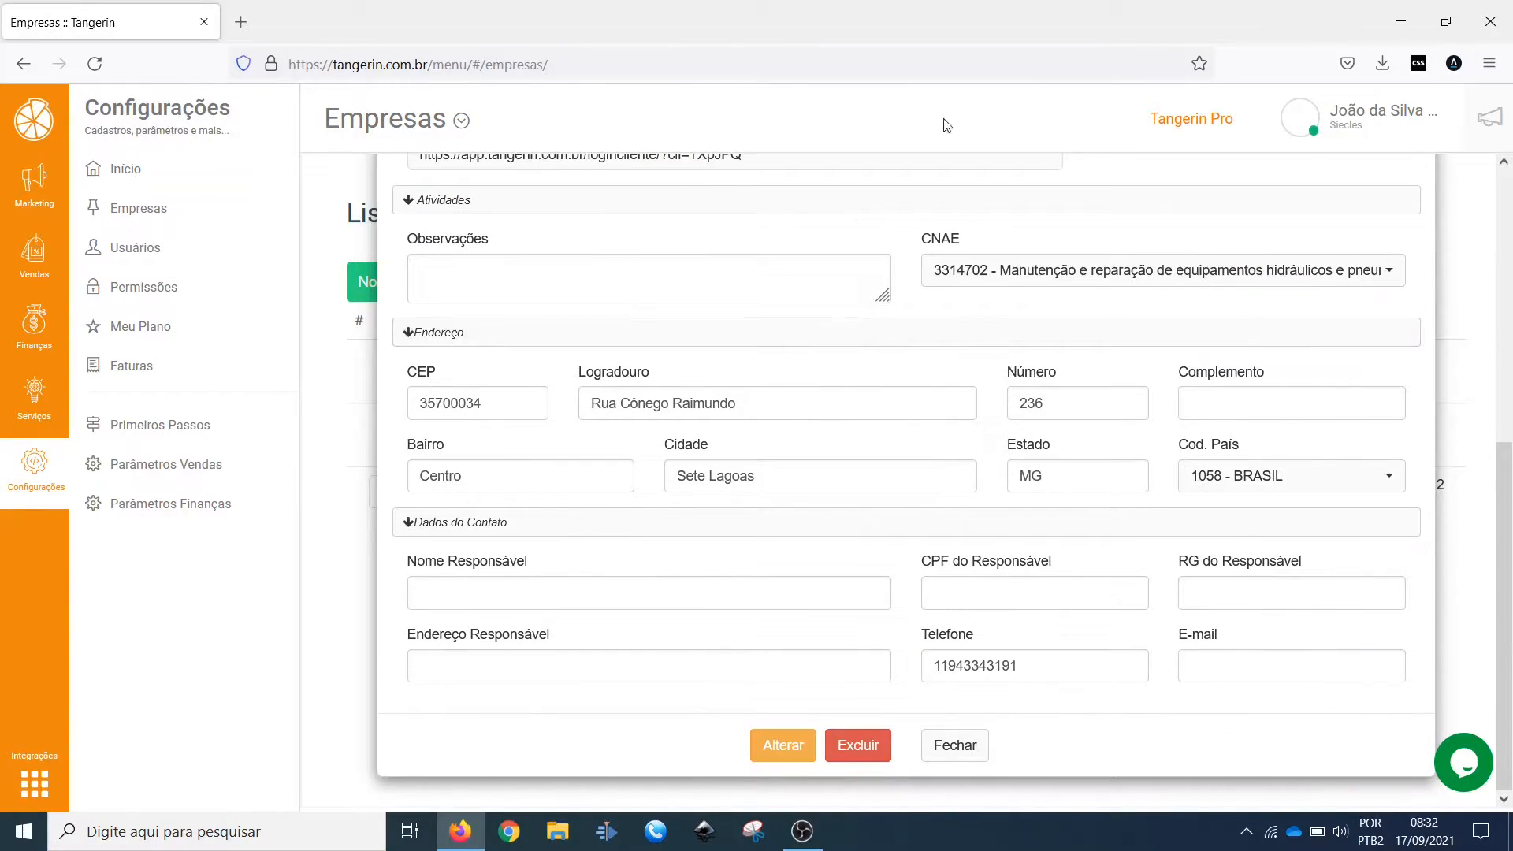
{"action": "scroll", "coordinate": [756, 457], "scroll_direction": "up", "scroll_amount": 5}
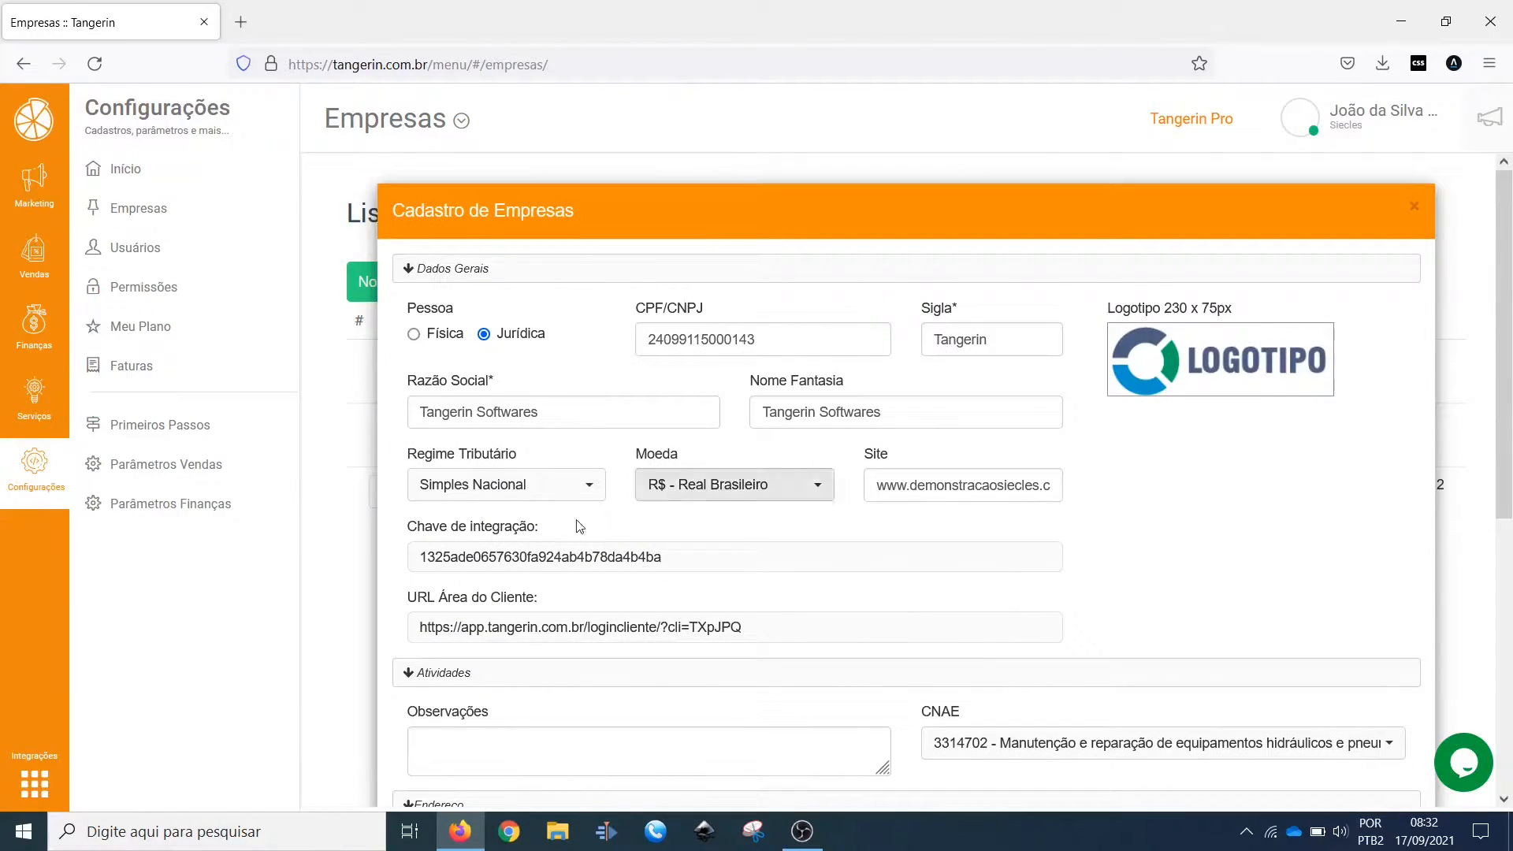
{"action": "scroll", "coordinate": [959, 492], "scroll_direction": "down", "scroll_amount": 5}
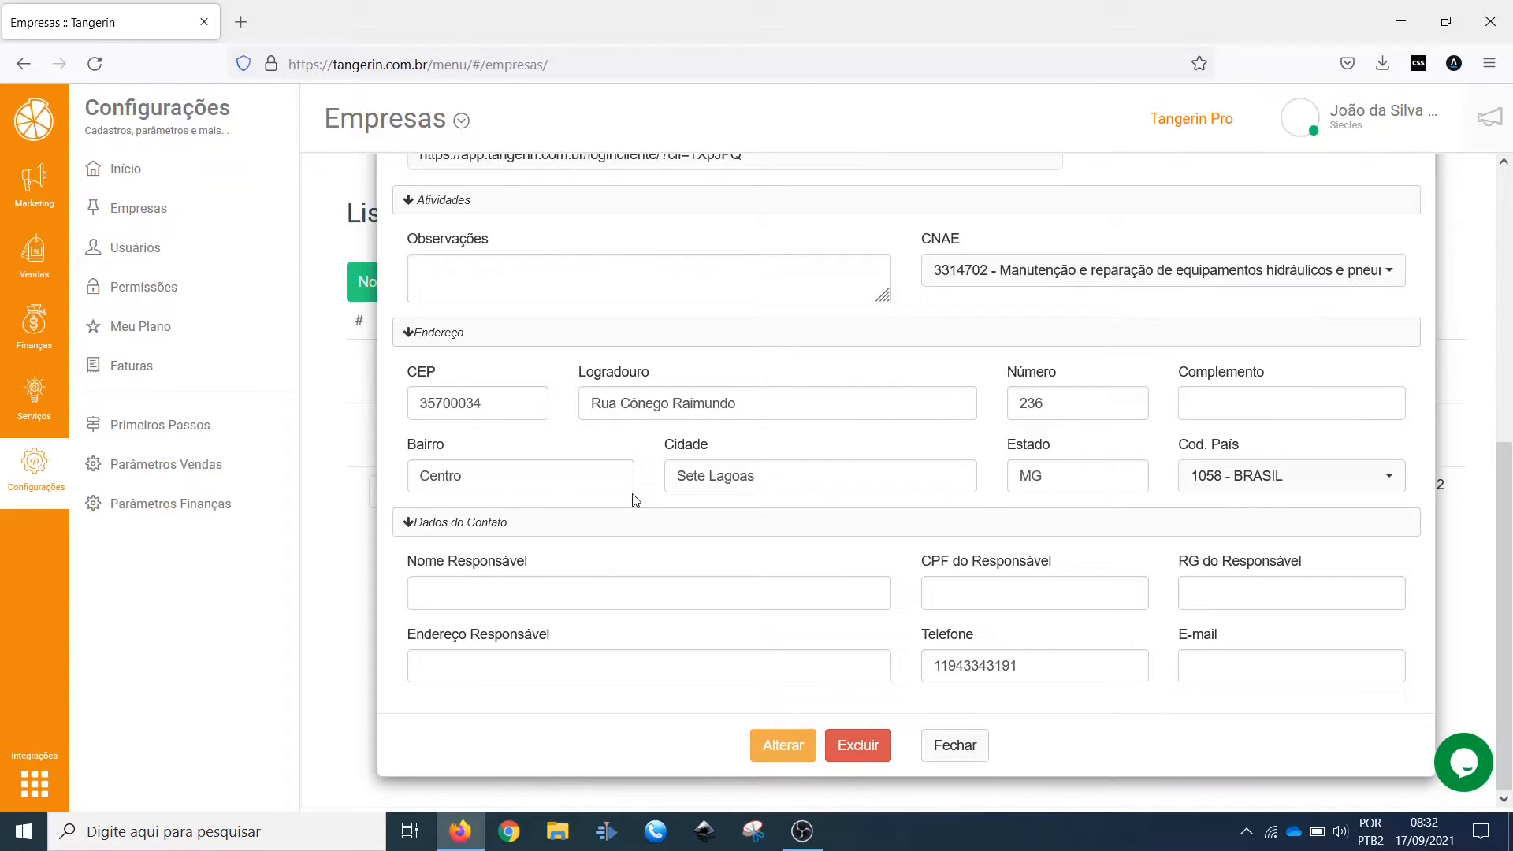
{"action": "scroll", "coordinate": [734, 524], "scroll_direction": "up", "scroll_amount": 5}
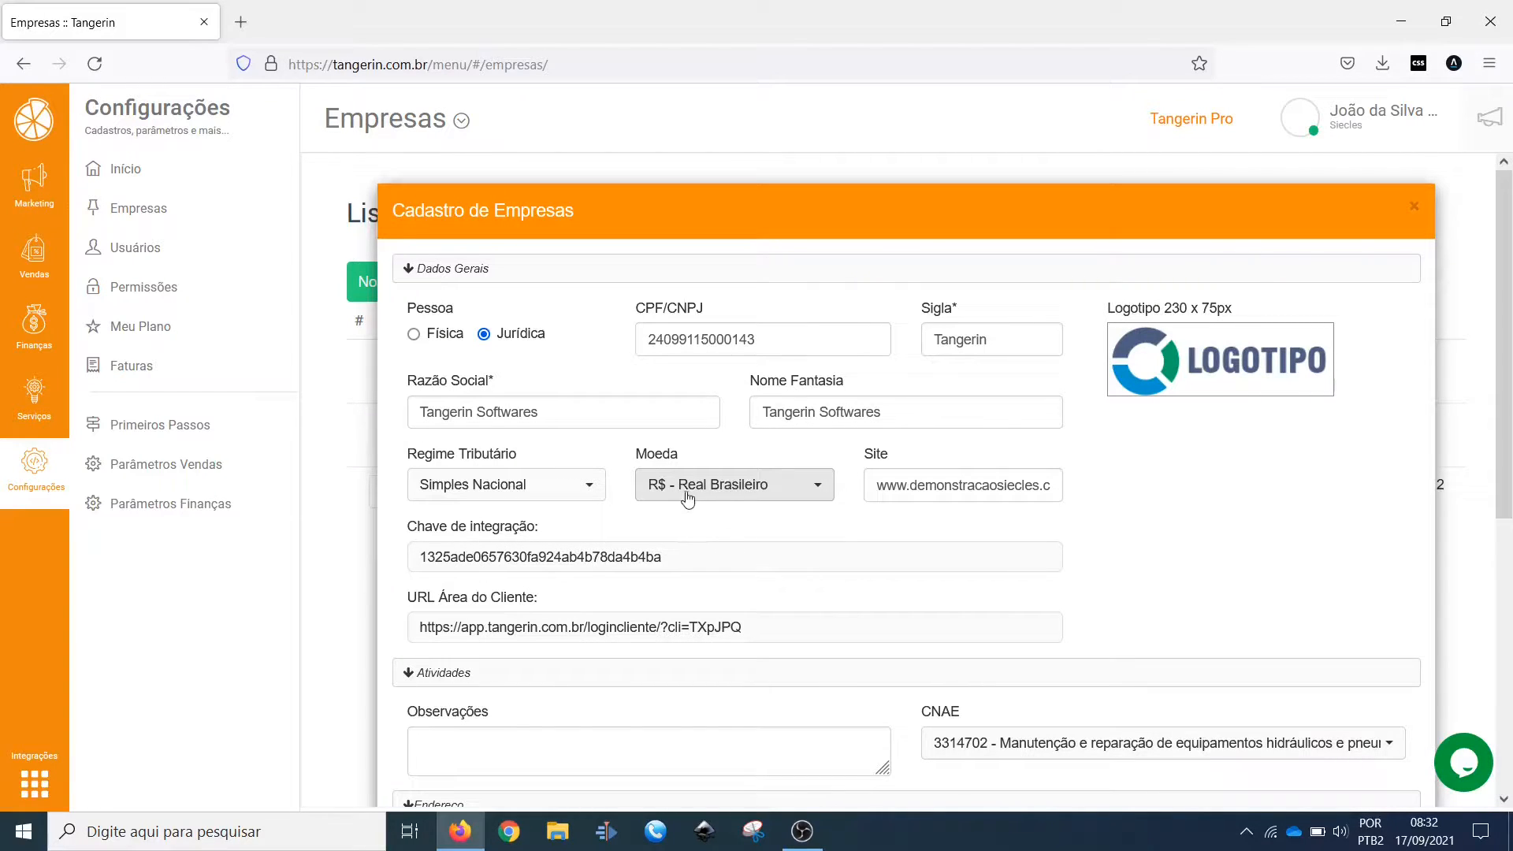
{"action": "scroll", "coordinate": [736, 489], "scroll_direction": "down", "scroll_amount": 5}
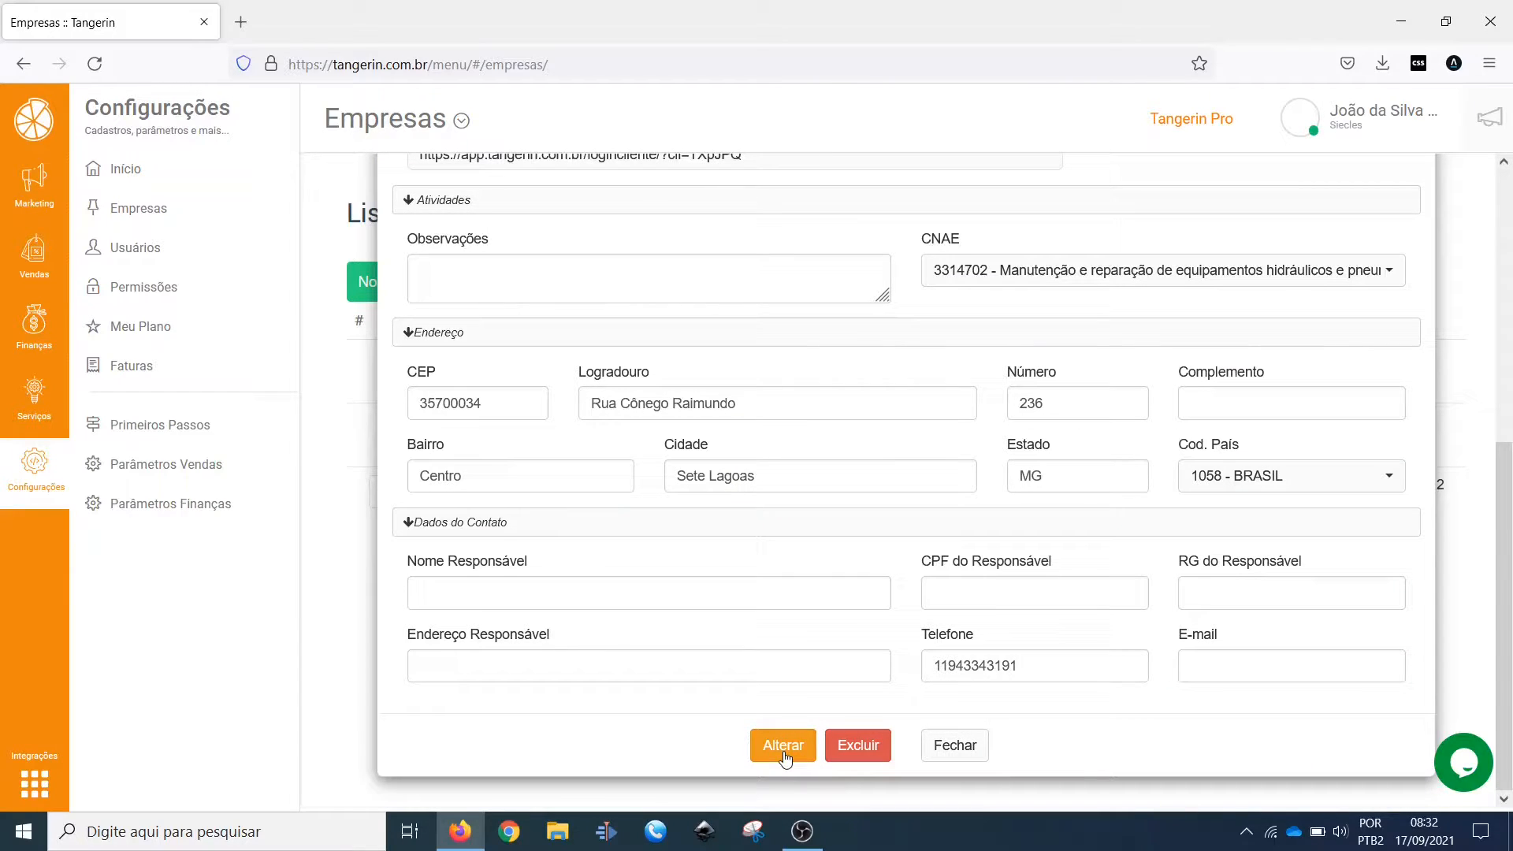
{"action": "left_click", "coordinate": [784, 747]}
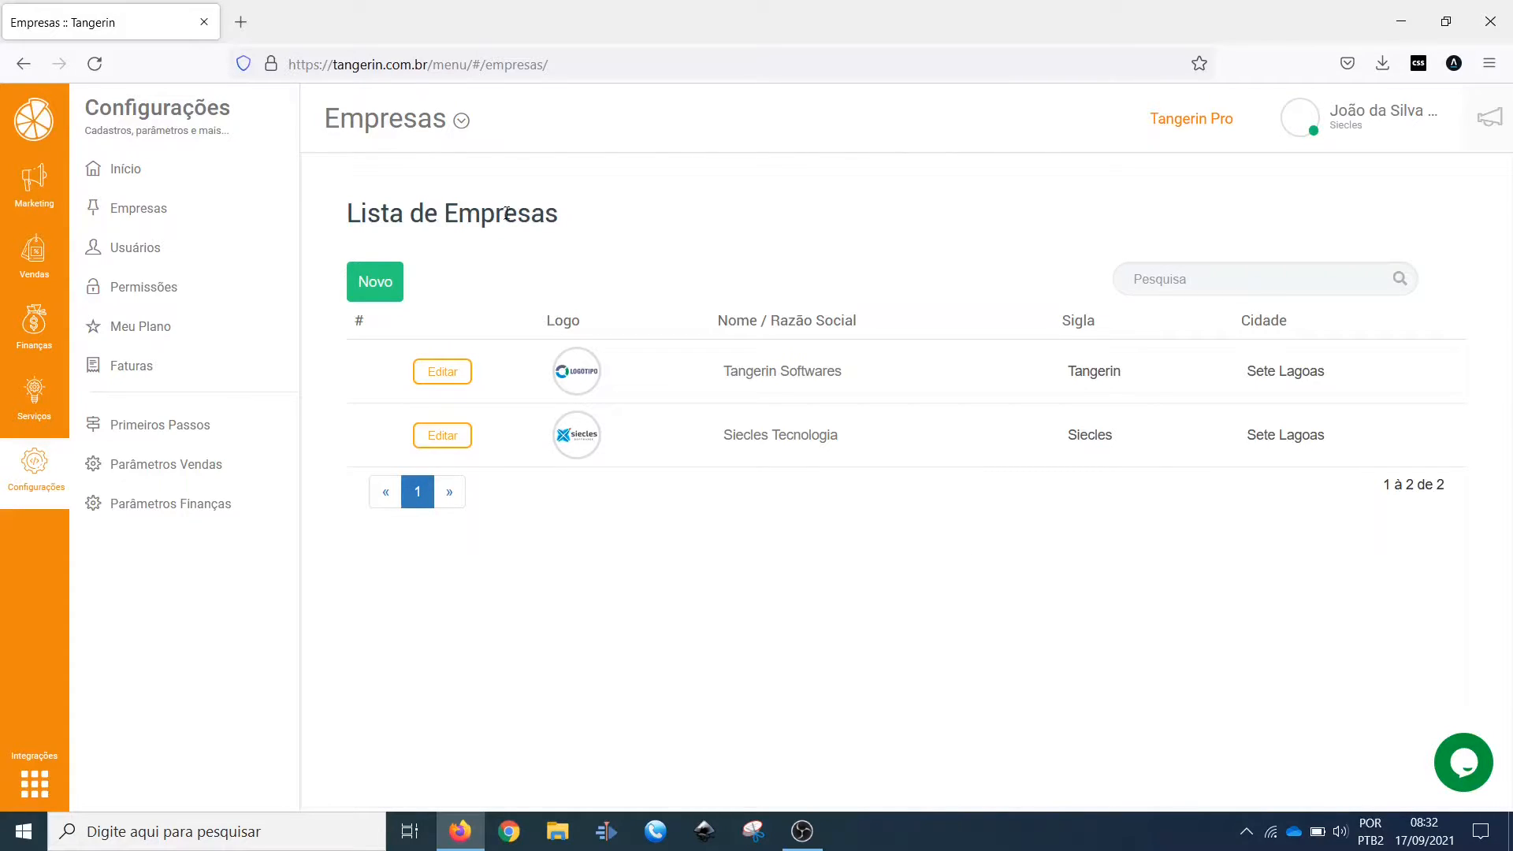
Step: Open the first user's record in Usuários and examine the name, mobile number and e-mail fields
{"action": "left_click", "coordinate": [150, 246]}
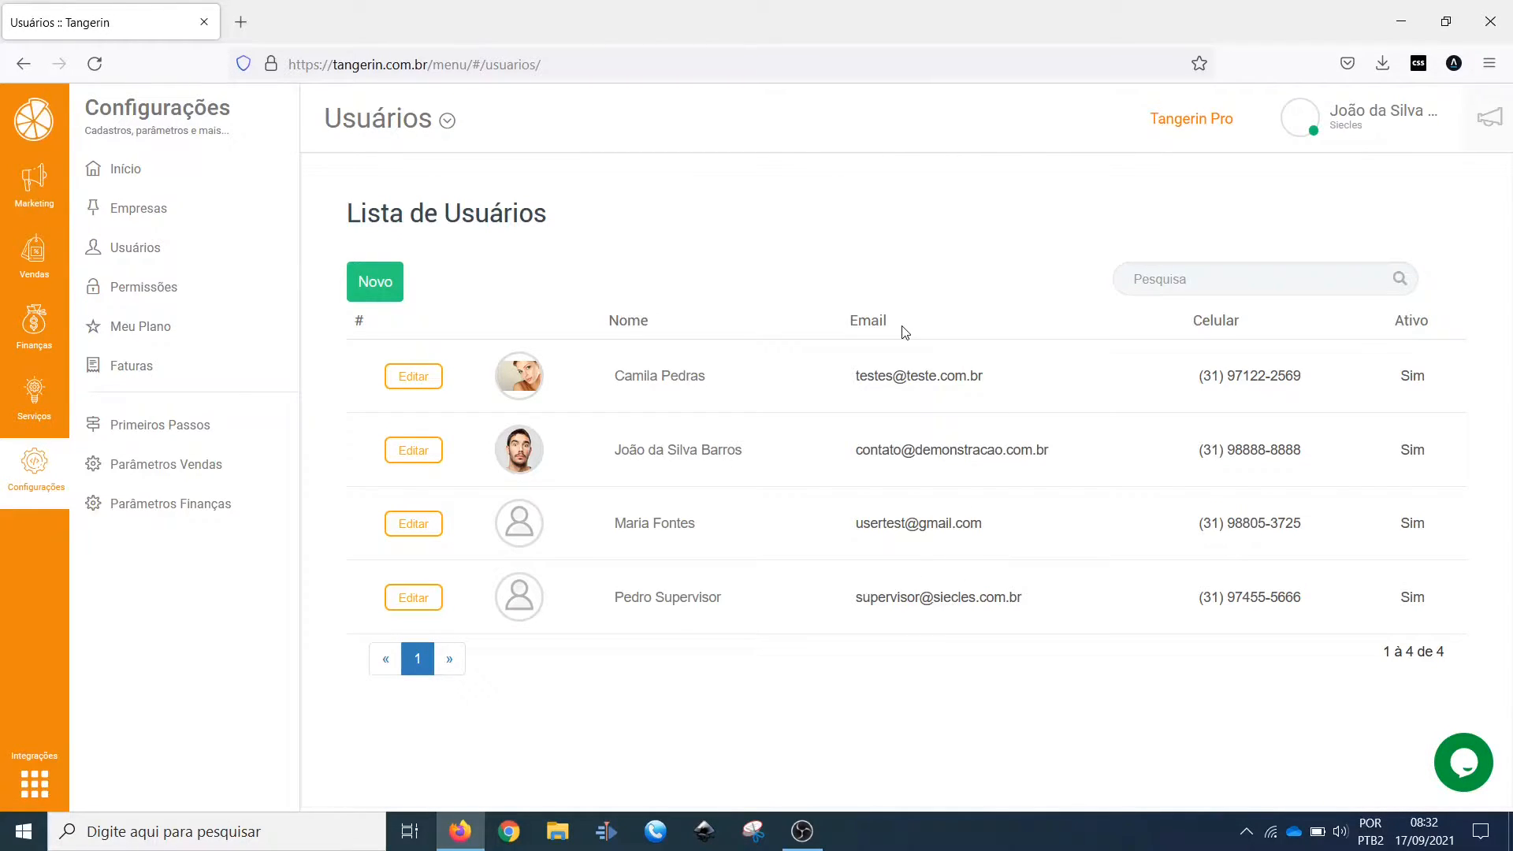
{"action": "left_click", "coordinate": [405, 380]}
{"action": "scroll", "coordinate": [965, 443], "scroll_direction": "down", "scroll_amount": 2}
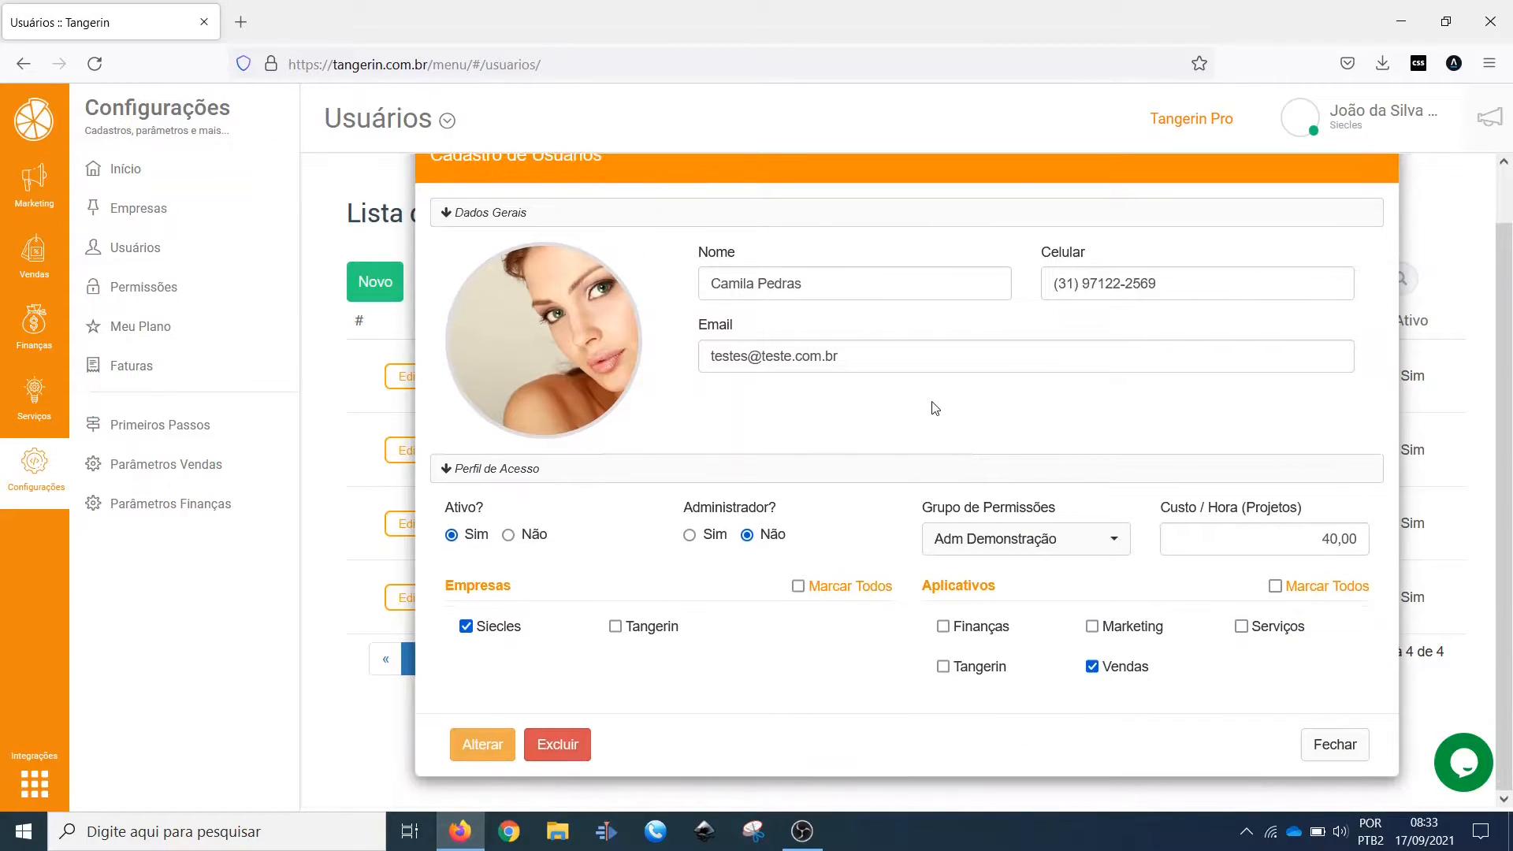
{"action": "scroll", "coordinate": [926, 390], "scroll_direction": "up", "scroll_amount": 2}
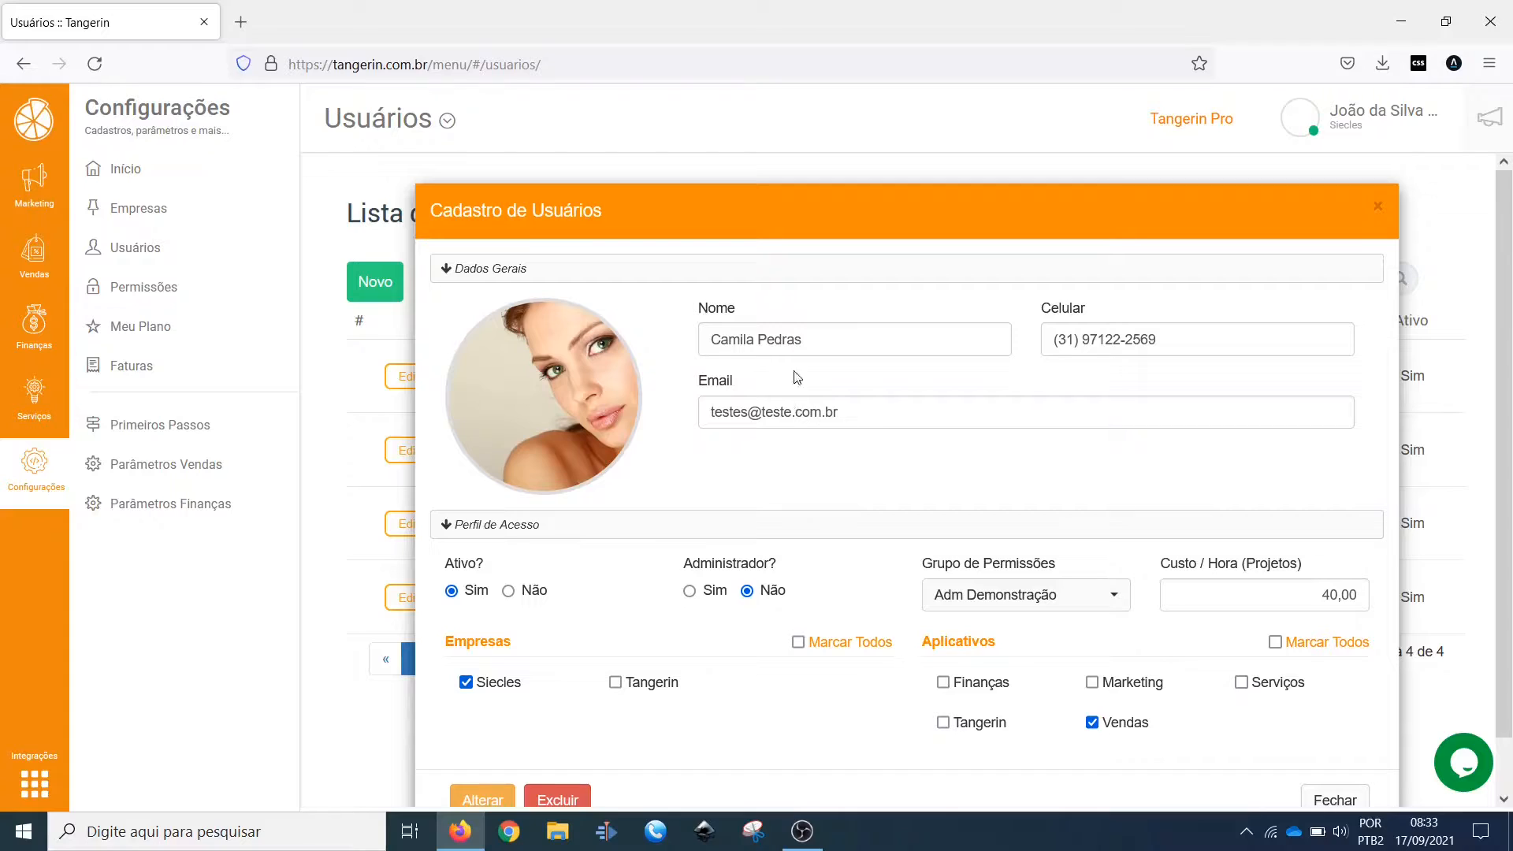
{"action": "left_click_drag", "start_coordinate": [852, 414], "coordinate": [682, 417]}
{"action": "left_click", "coordinate": [1184, 340]}
{"action": "left_click_drag", "start_coordinate": [1185, 340], "coordinate": [980, 340]}
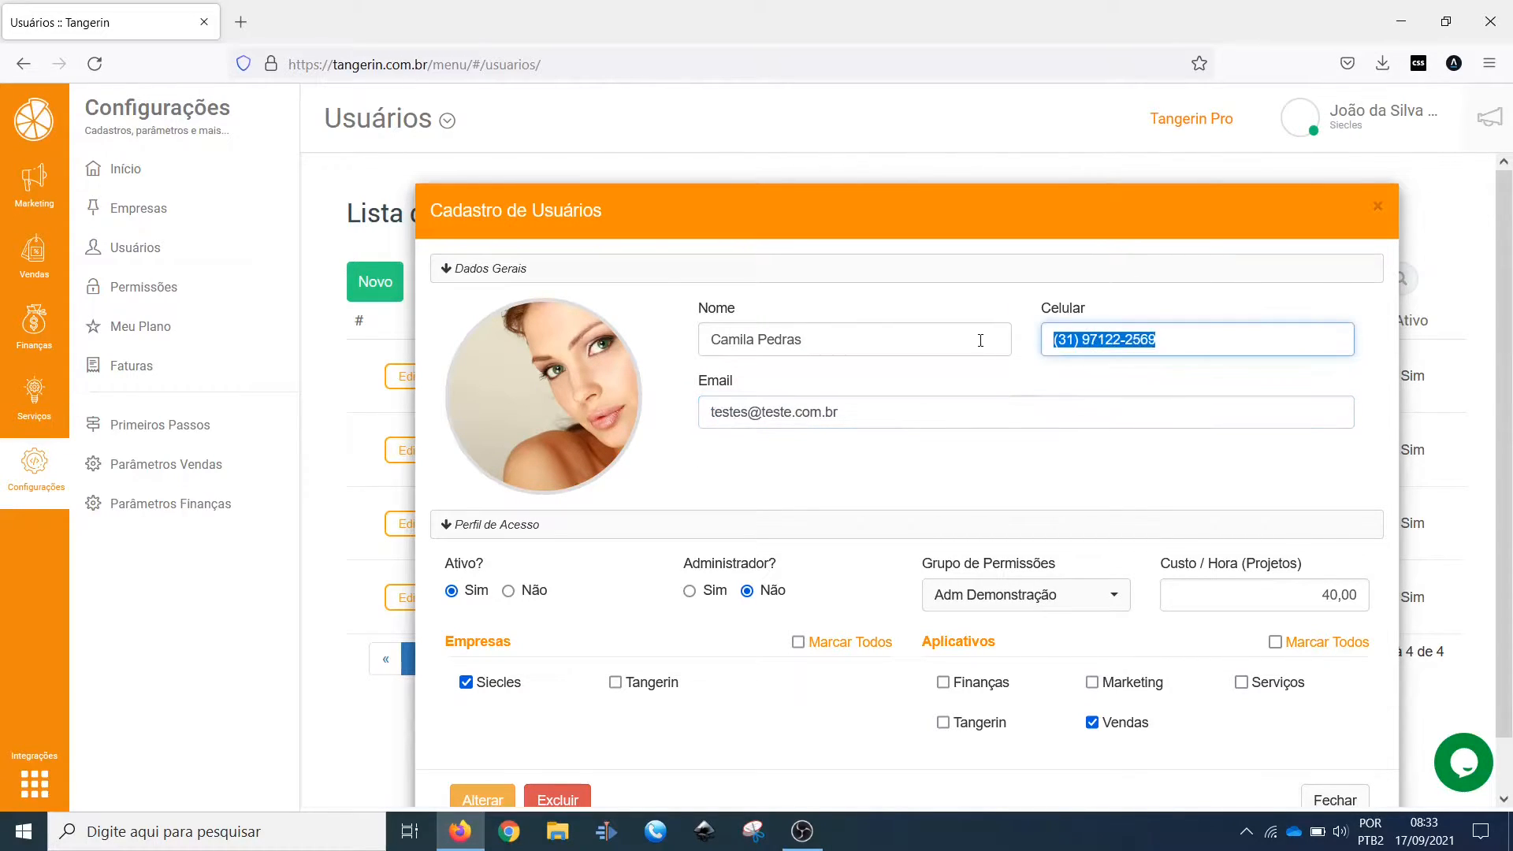
{"action": "left_click", "coordinate": [1211, 339]}
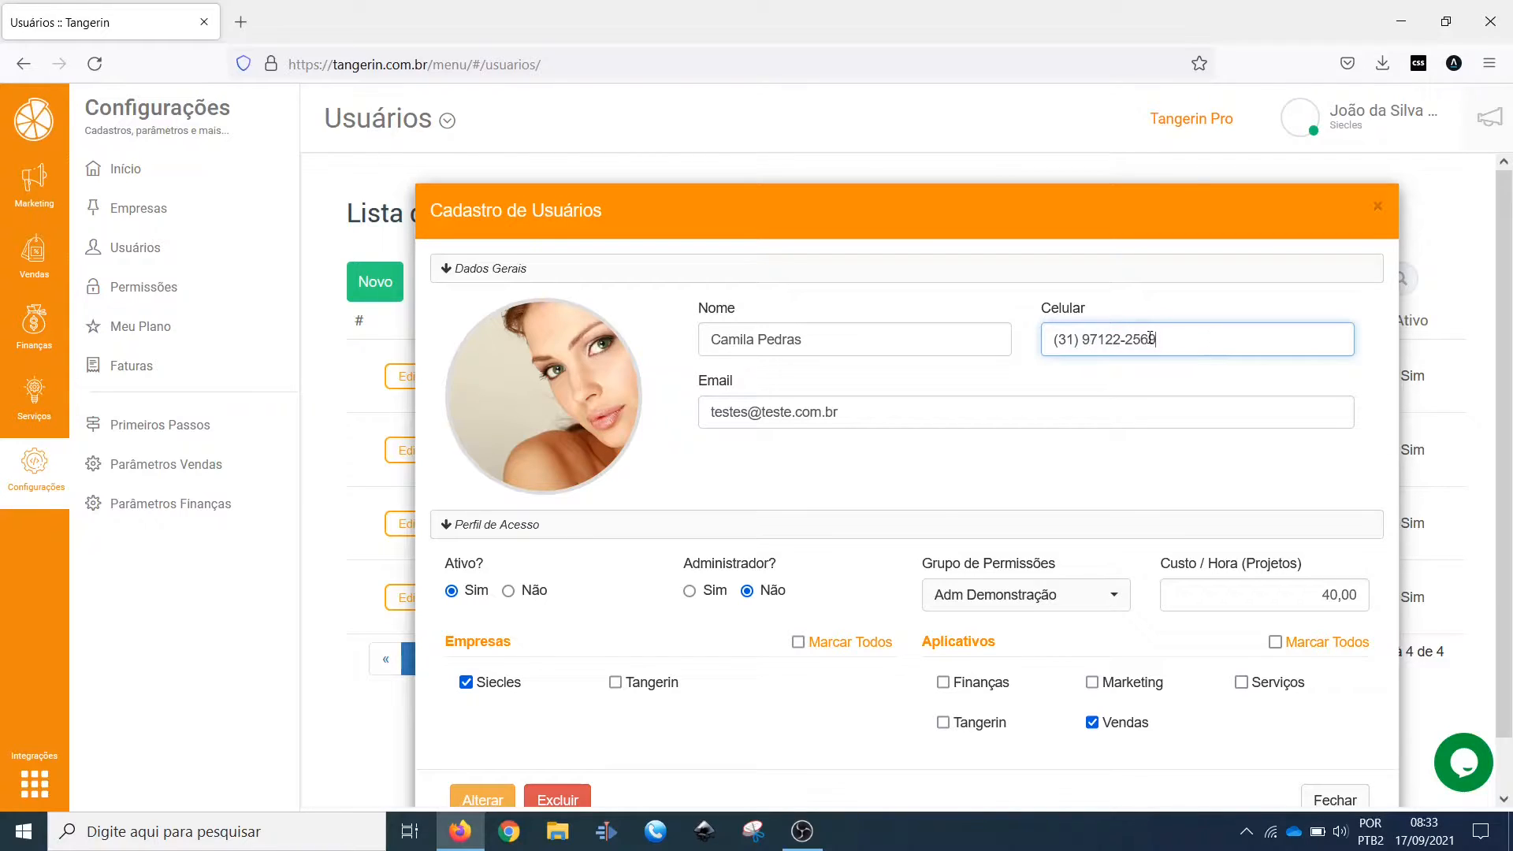
{"action": "left_click_drag", "start_coordinate": [1151, 339], "coordinate": [1025, 338]}
{"action": "left_click_drag", "start_coordinate": [1189, 338], "coordinate": [1029, 339]}
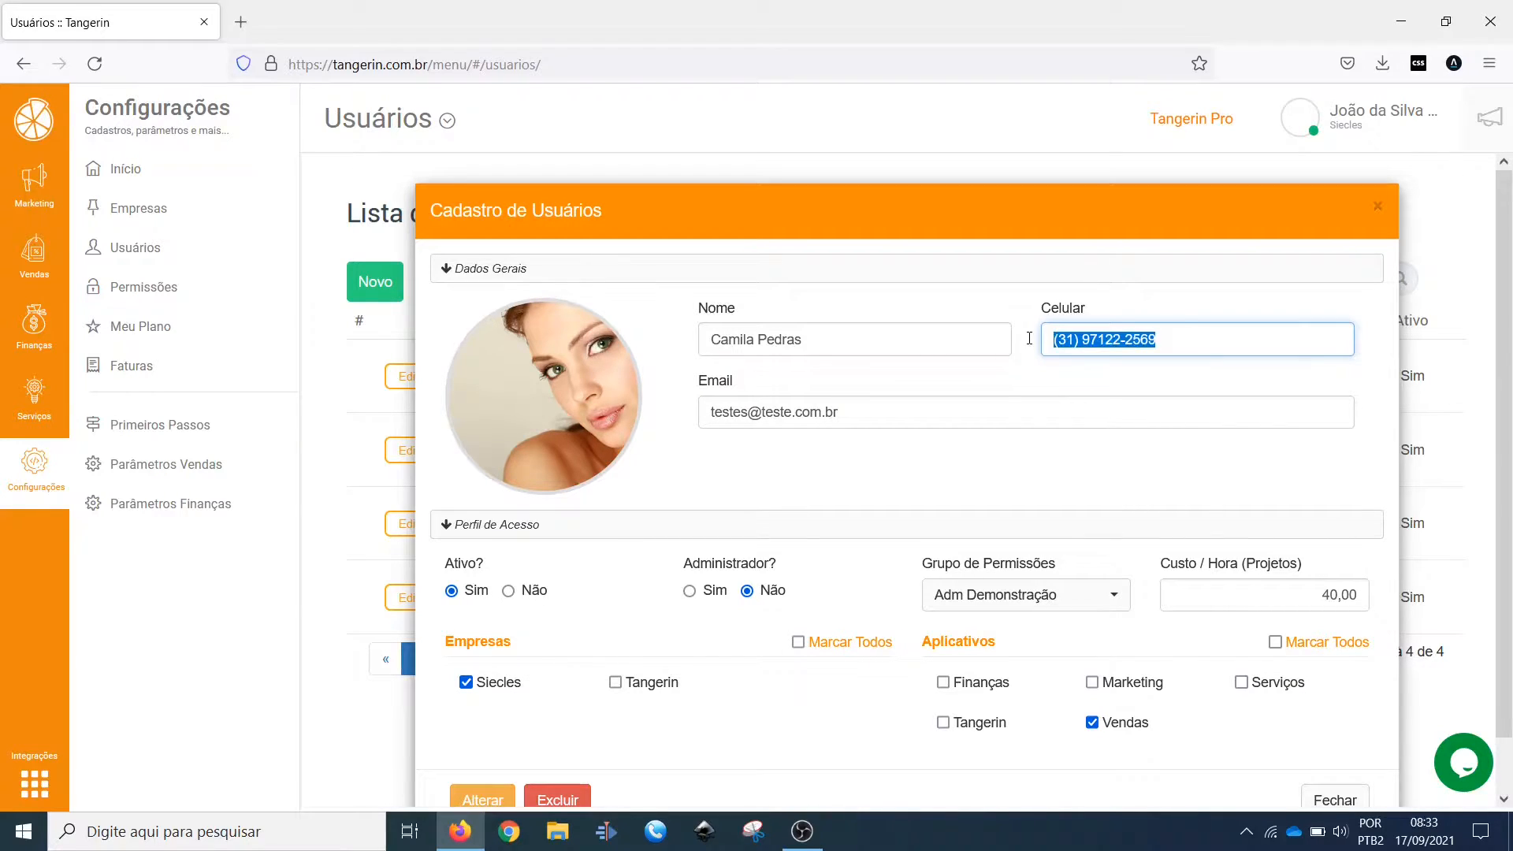
{"action": "left_click_drag", "start_coordinate": [891, 412], "coordinate": [708, 410]}
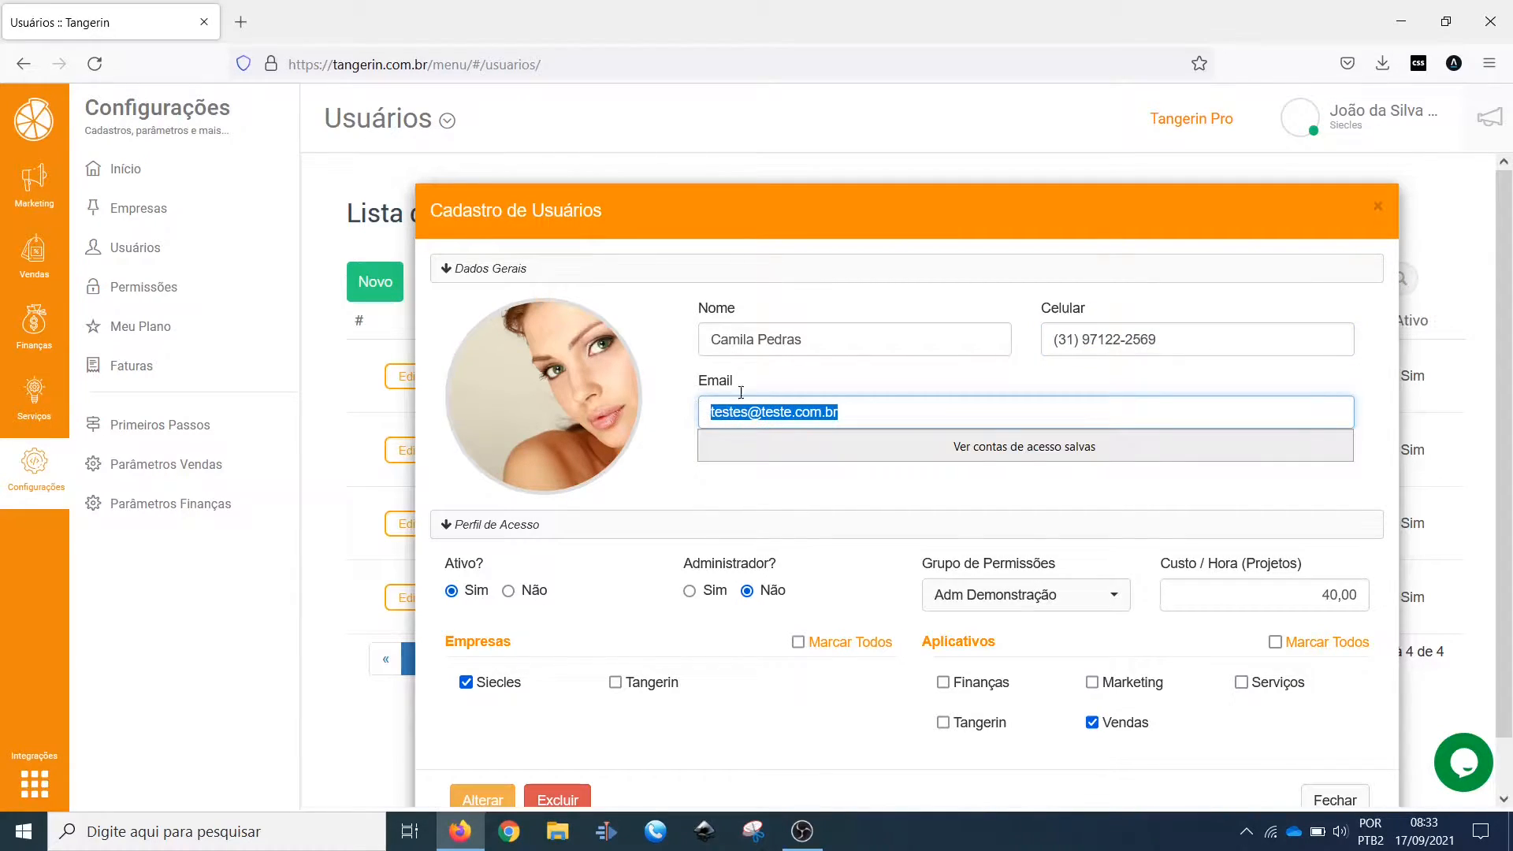
{"action": "left_click", "coordinate": [801, 387]}
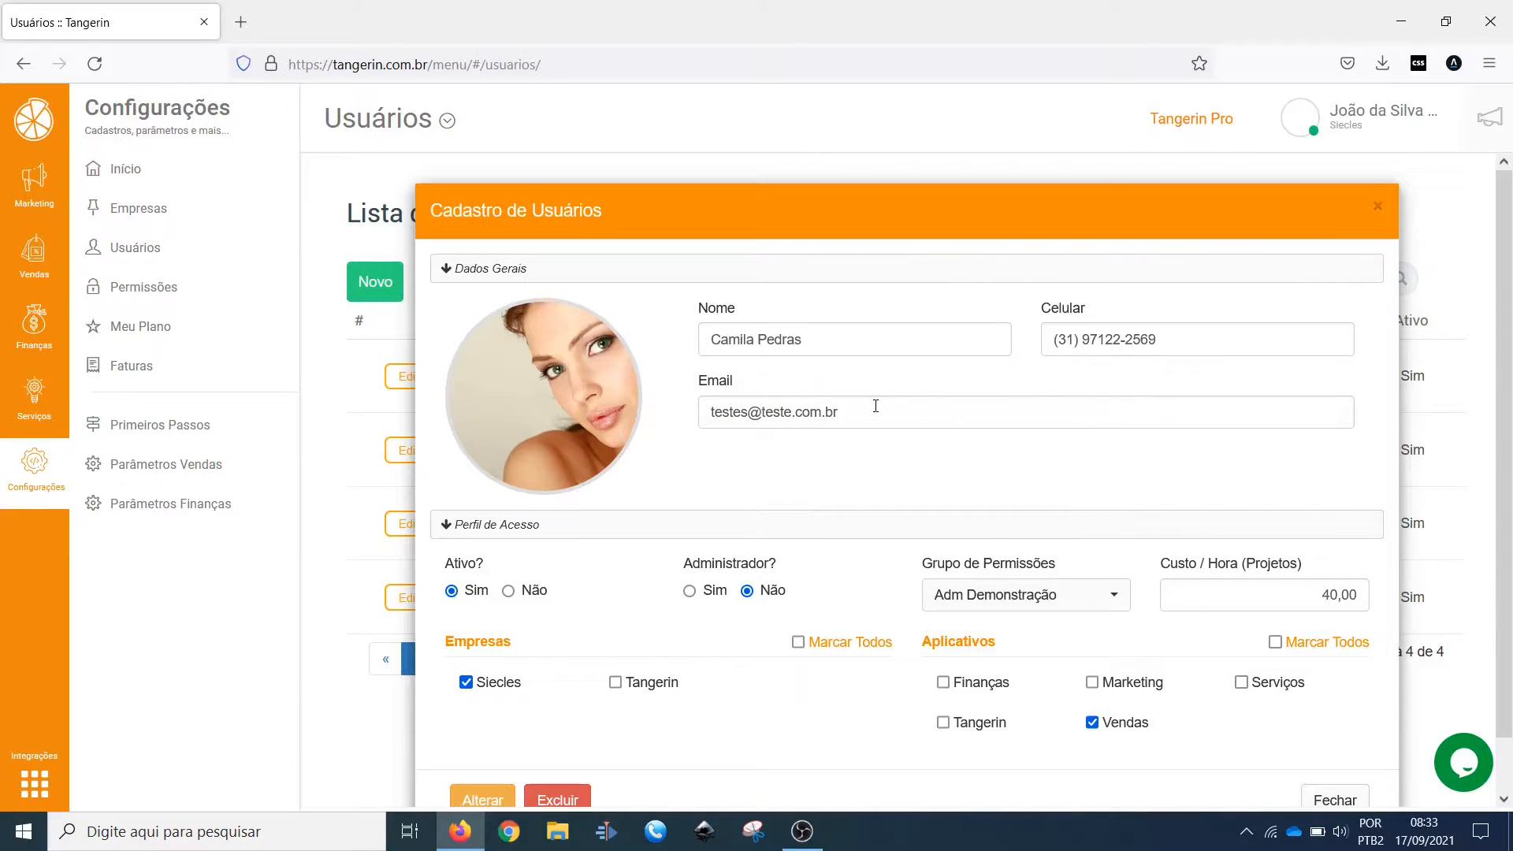
Step: Try both Ativo options in the user's access profile, ending on Sim, and set Administrador to Sim
{"action": "scroll", "coordinate": [853, 401], "scroll_direction": "down", "scroll_amount": 1}
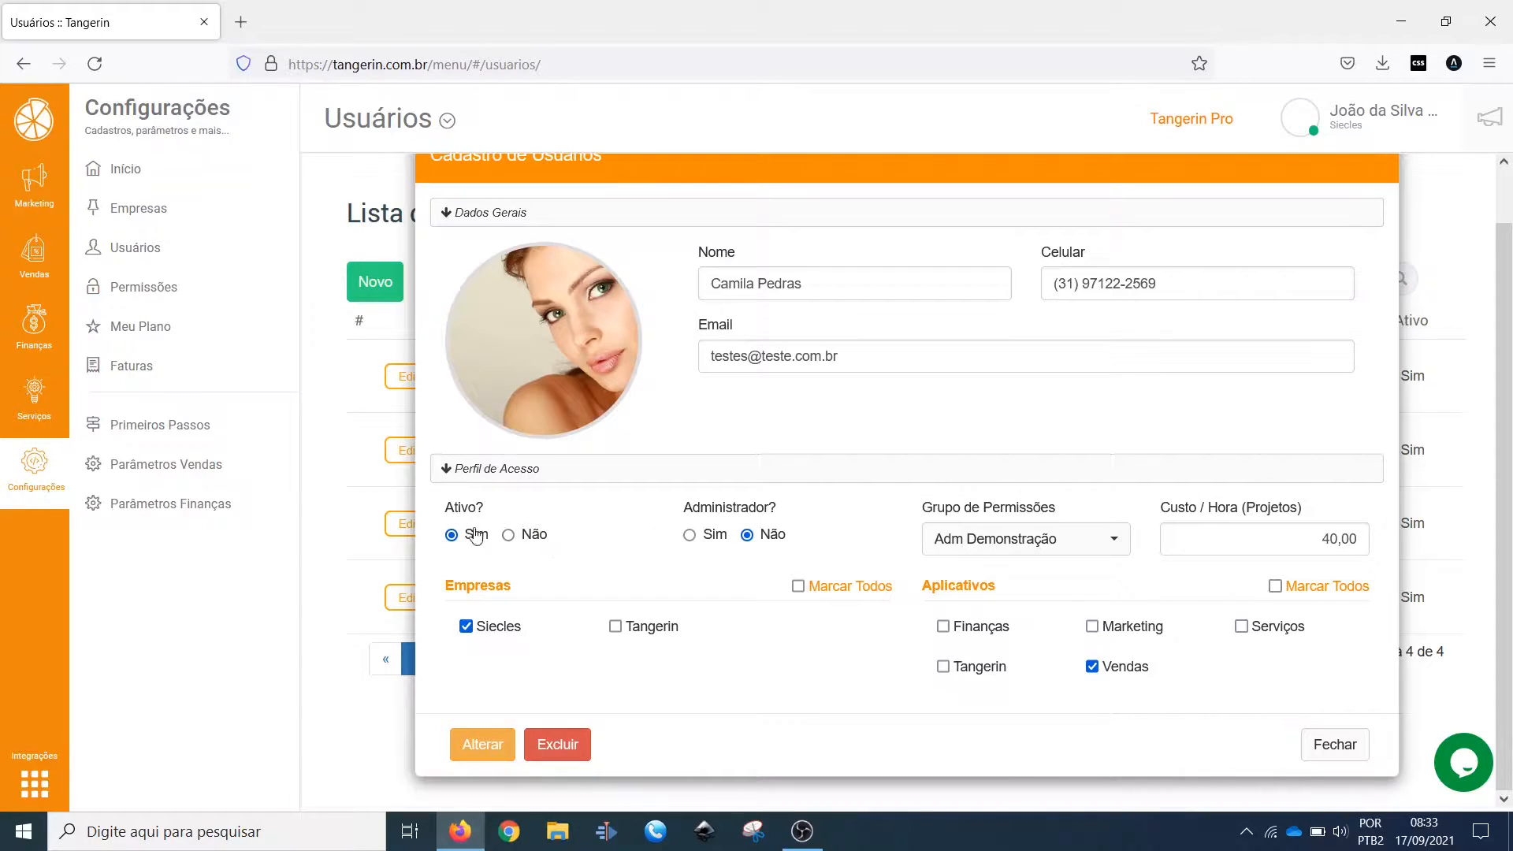
{"action": "left_click", "coordinate": [528, 536]}
{"action": "left_click", "coordinate": [478, 537]}
{"action": "left_click", "coordinate": [715, 540]}
{"action": "left_click", "coordinate": [774, 539]}
{"action": "left_click", "coordinate": [711, 540]}
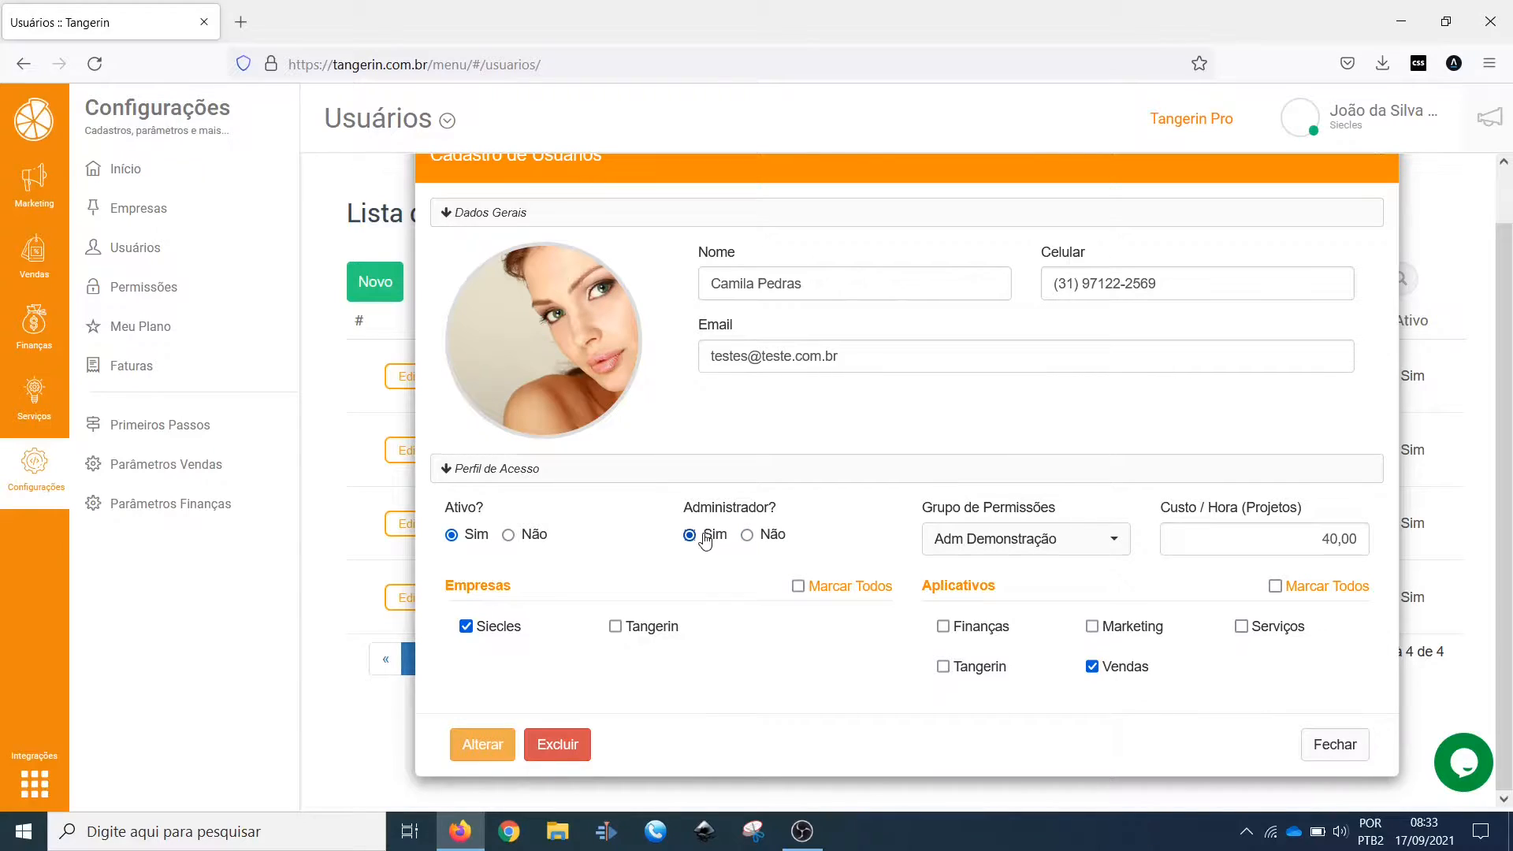
Step: Set Administrador to Não and Grupo de Permissões to Vendedores in the user's access profile
{"action": "left_click", "coordinate": [972, 540]}
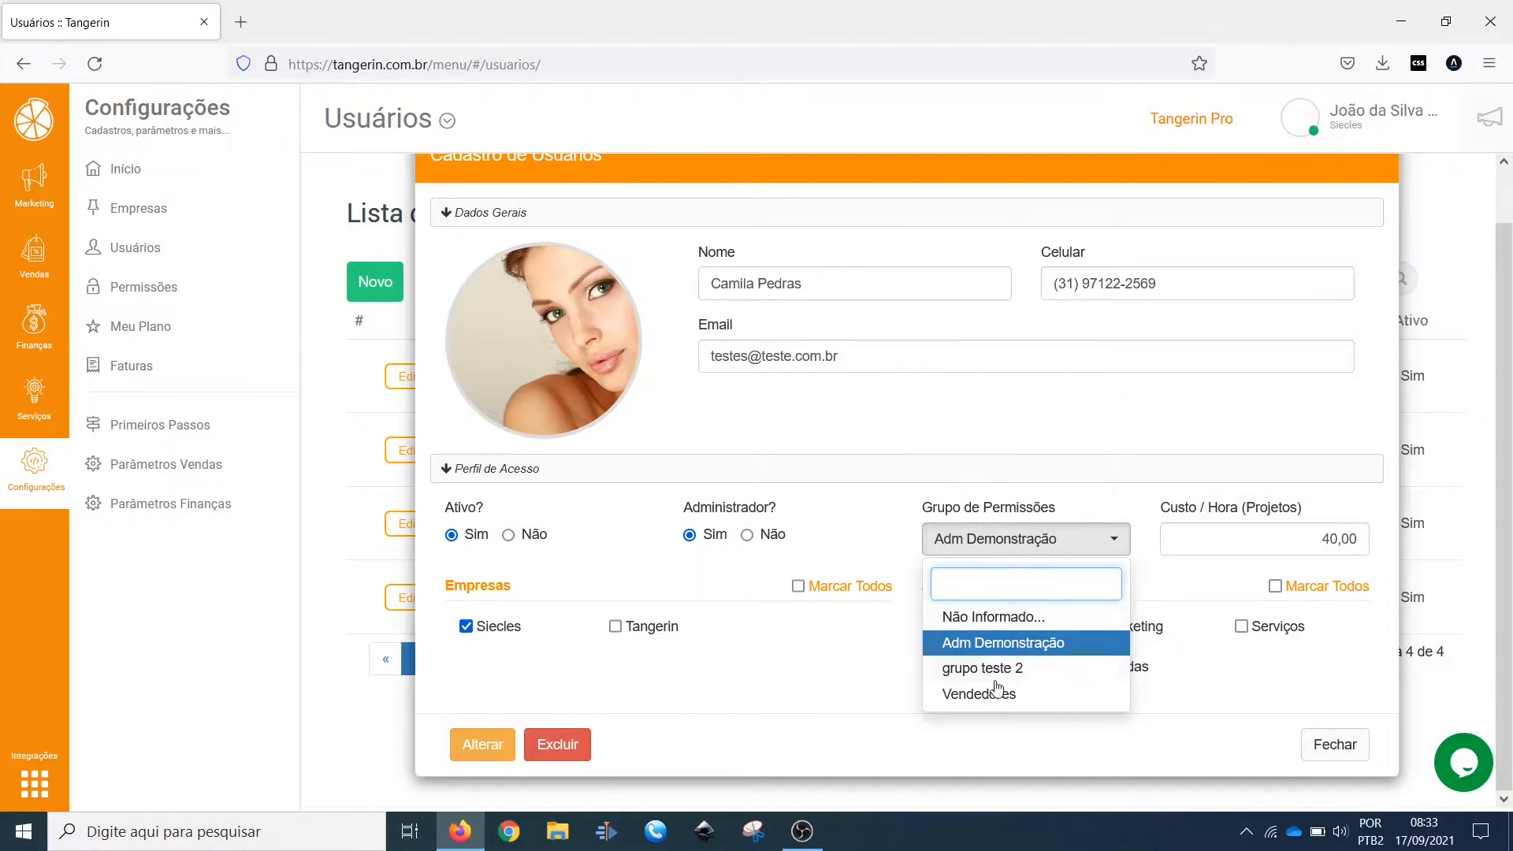
{"action": "left_click", "coordinate": [706, 543]}
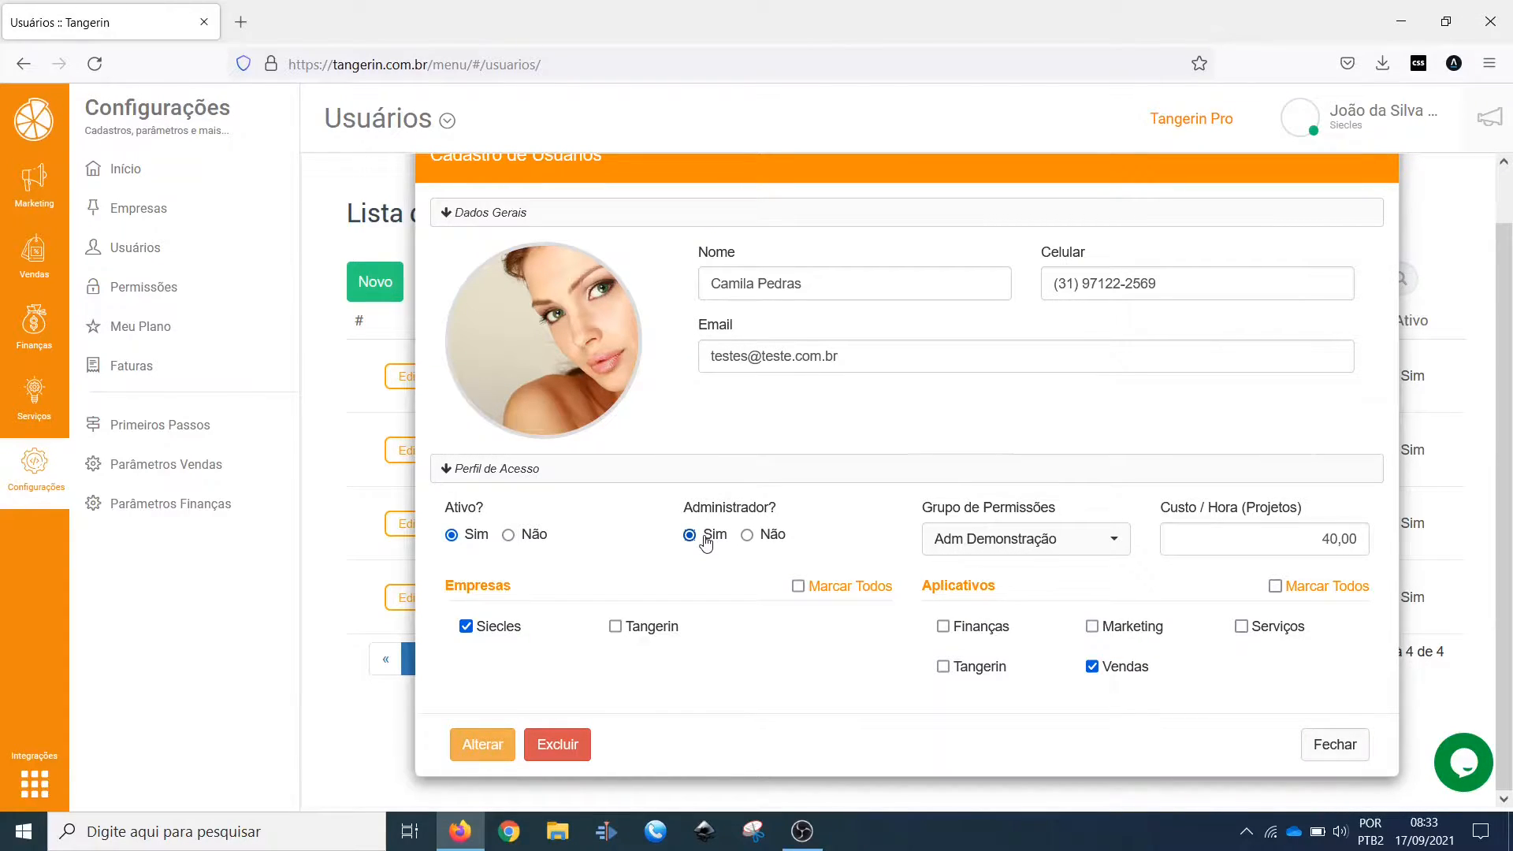
{"action": "left_click", "coordinate": [768, 539]}
{"action": "left_click", "coordinate": [1045, 536]}
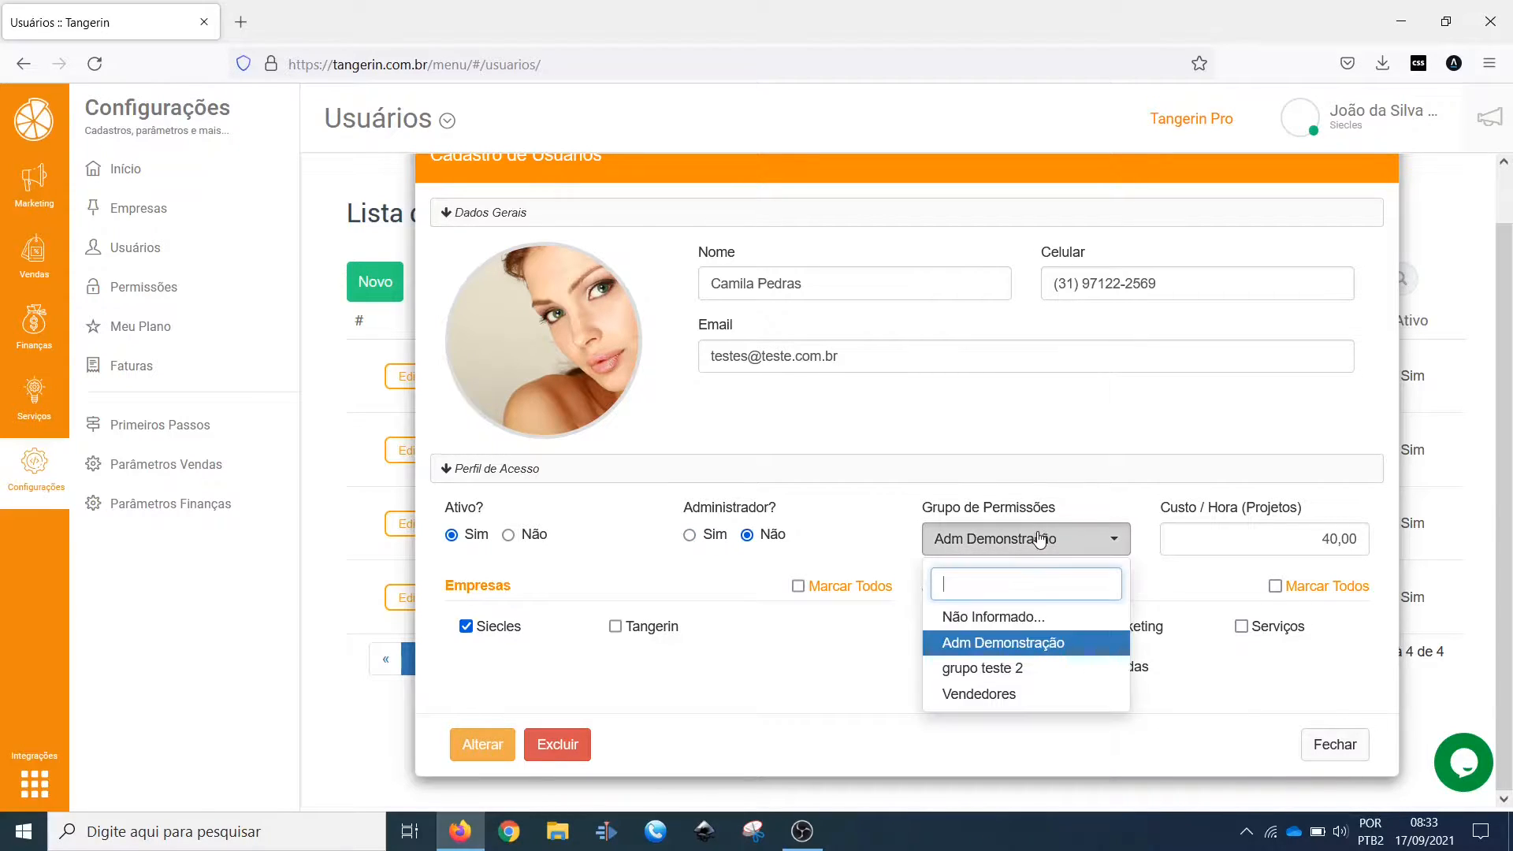
{"action": "left_click", "coordinate": [1003, 698]}
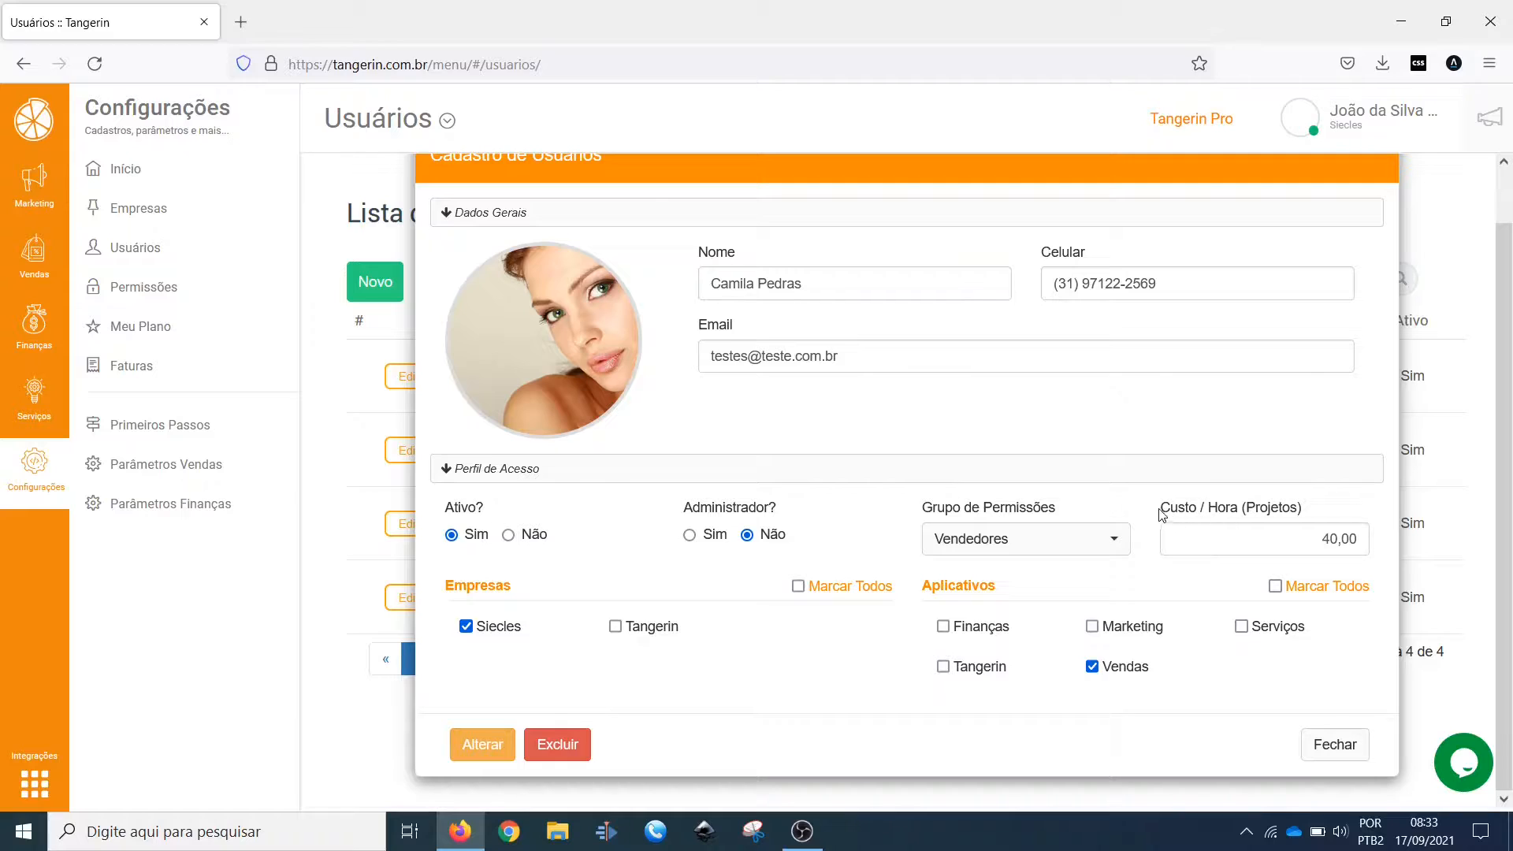
Step: Examine the Custo / Hora (Projetos) field and enable the Tangerin company plus the Marketing and Finanças apps for this user
{"action": "left_click_drag", "start_coordinate": [1162, 514], "coordinate": [1308, 514]}
{"action": "double_click", "coordinate": [1267, 510]}
{"action": "left_click", "coordinate": [1156, 512]}
{"action": "left_click", "coordinate": [643, 627]}
{"action": "left_click", "coordinate": [1092, 626]}
{"action": "left_click", "coordinate": [980, 627]}
Step: Review the user's Marketing, Vendas and Finanças app access against the Finanças module's menu, and close the record without saving
{"action": "left_click", "coordinate": [1133, 635]}
{"action": "left_click", "coordinate": [1125, 671]}
{"action": "left_click", "coordinate": [998, 635]}
{"action": "left_click", "coordinate": [1131, 632]}
{"action": "left_click", "coordinate": [1132, 670]}
{"action": "left_click", "coordinate": [977, 632]}
{"action": "double_click", "coordinate": [974, 642]}
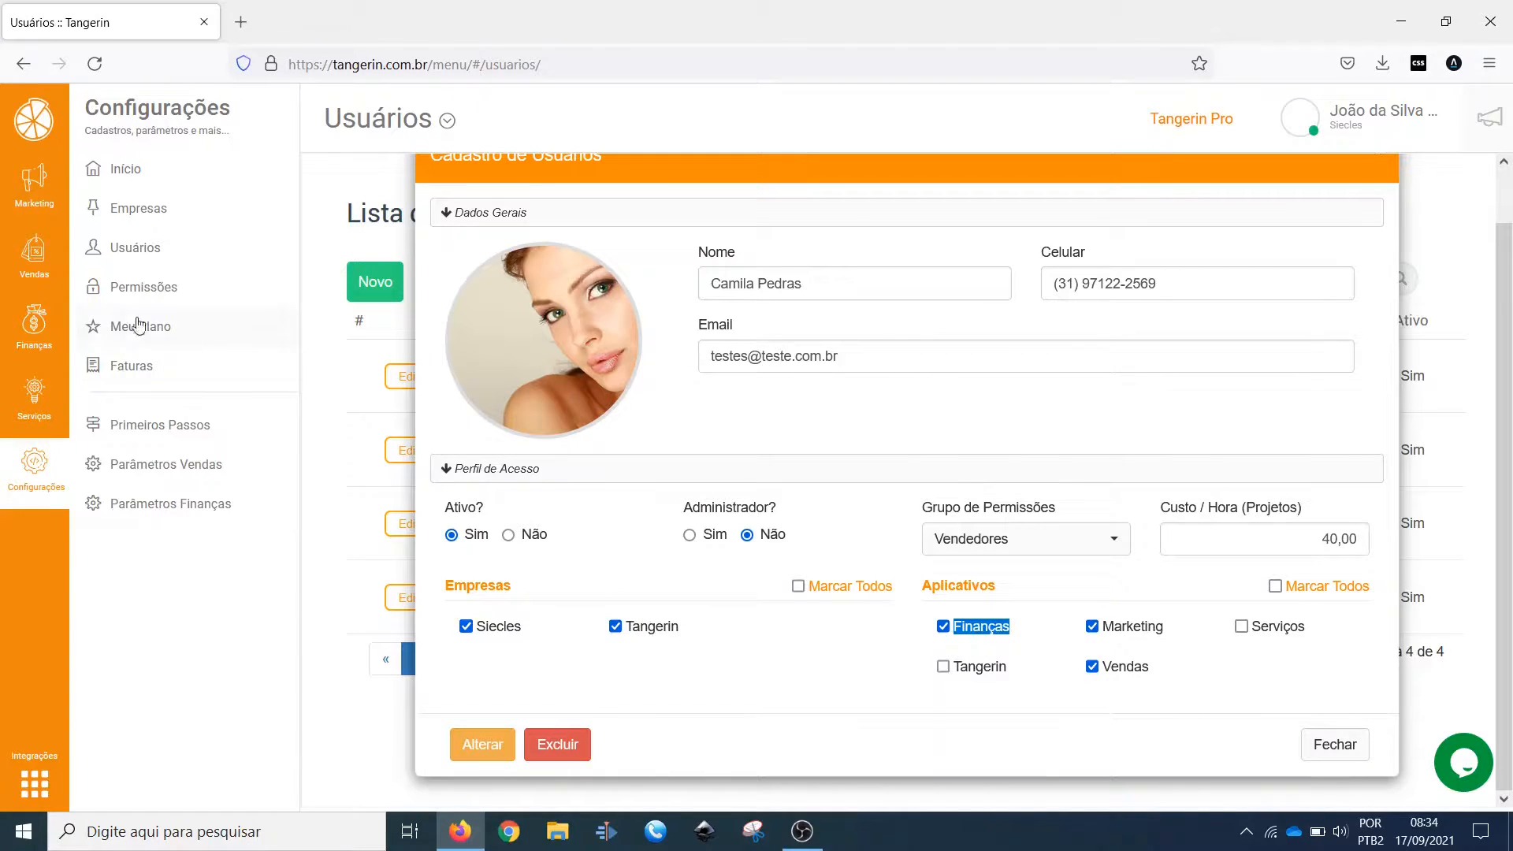
{"action": "left_click", "coordinate": [35, 329]}
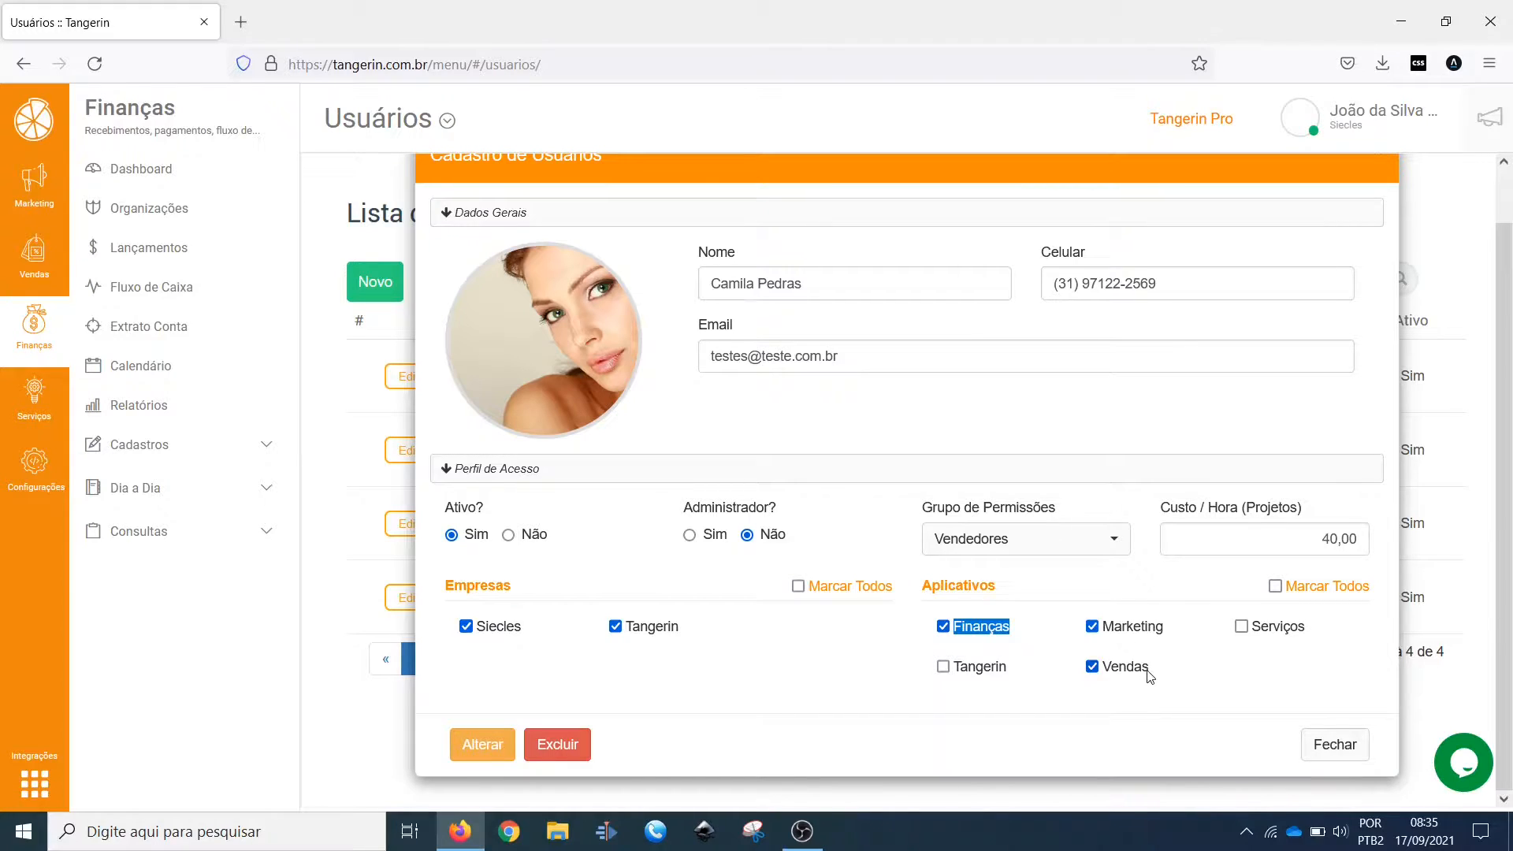
{"action": "left_click", "coordinate": [1227, 698]}
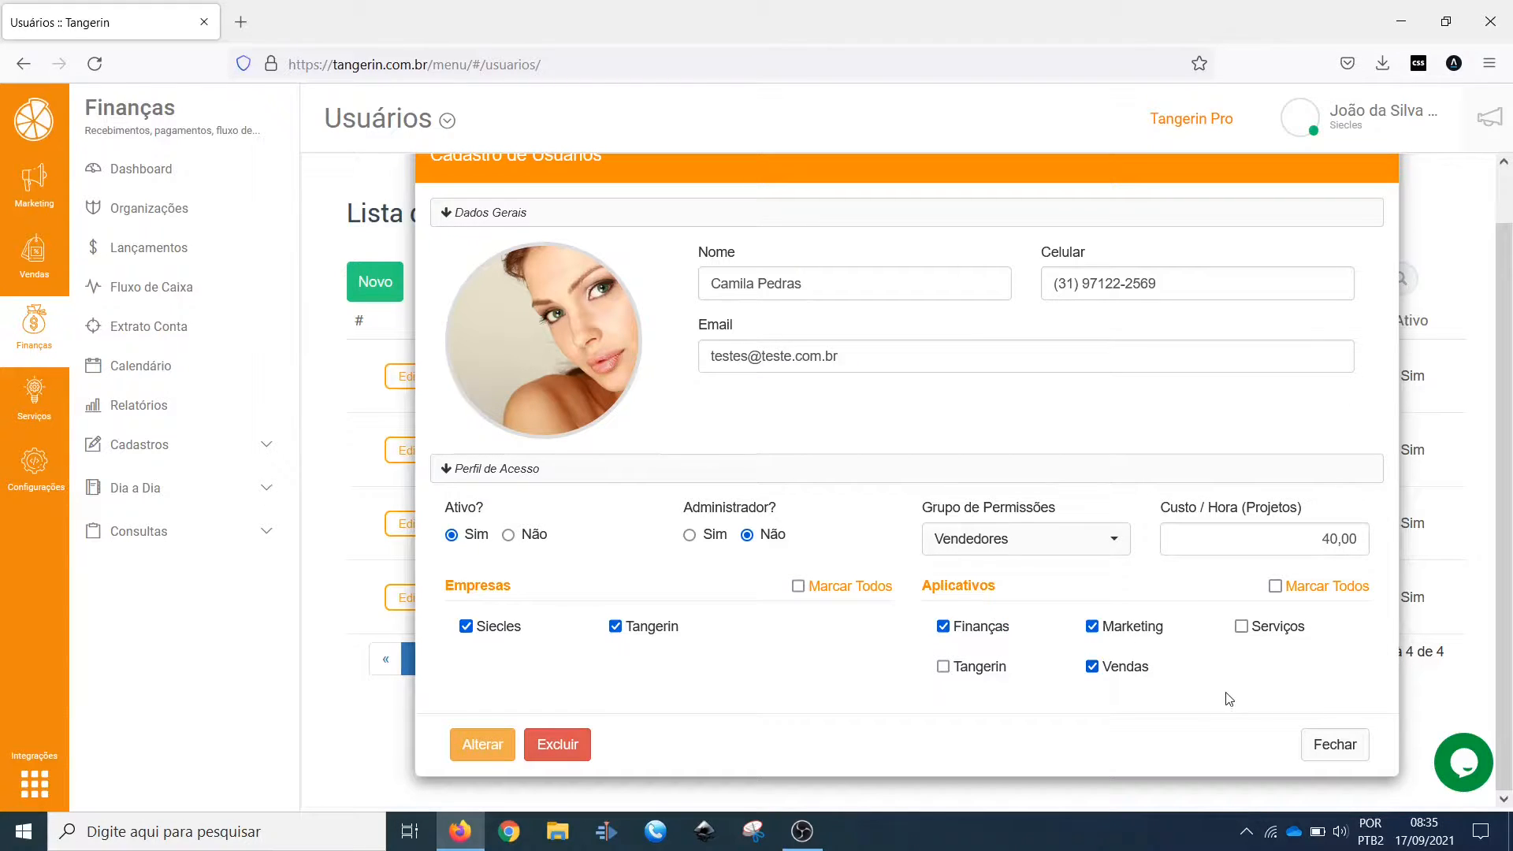
{"action": "left_click", "coordinate": [1326, 751]}
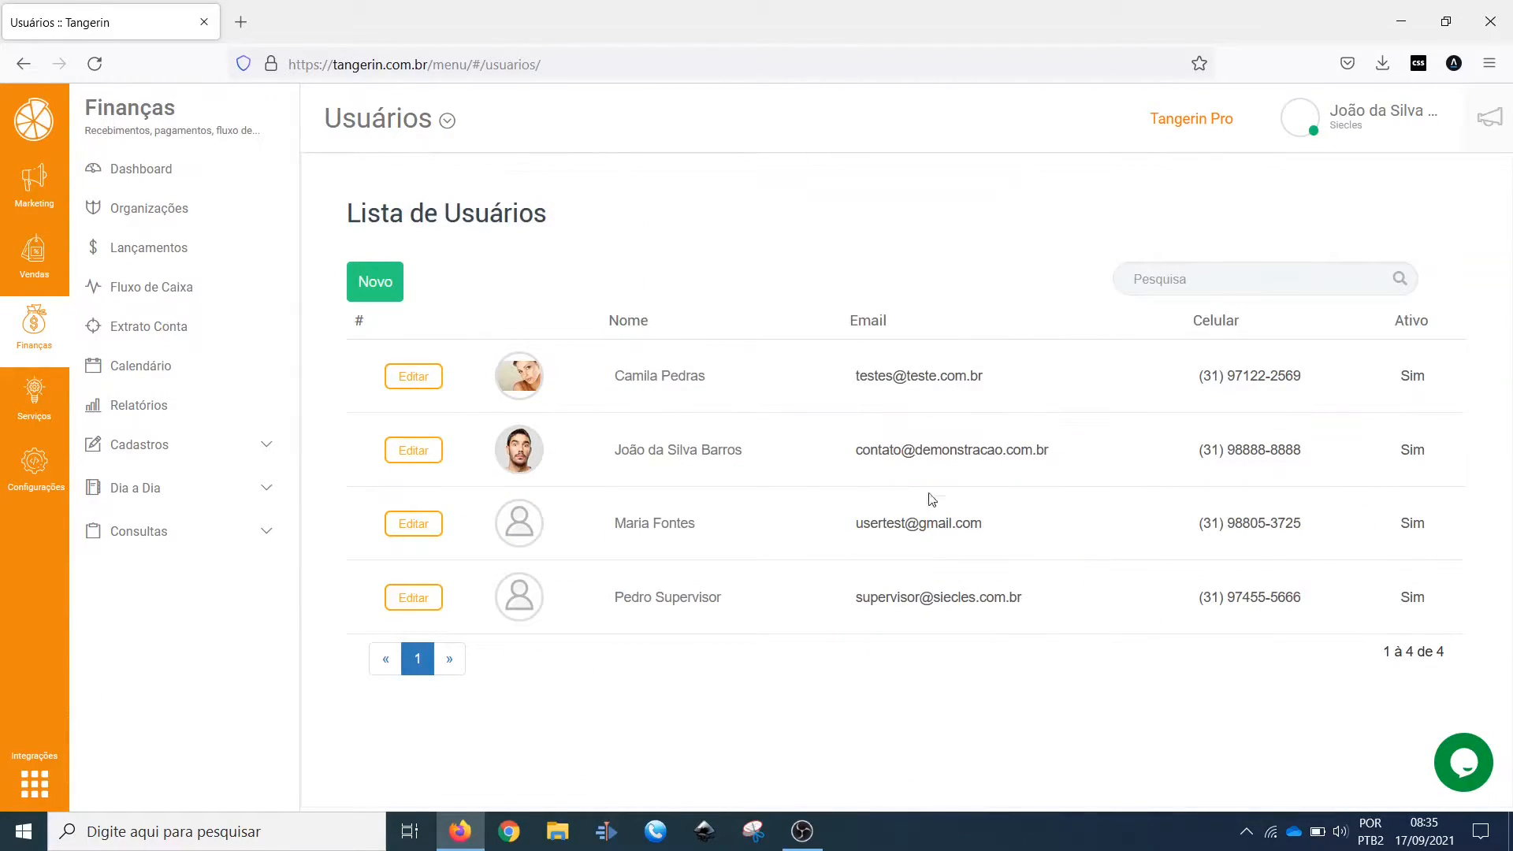
Step: Examine the Ativo status of each user in Lista de Usuários
{"action": "left_click_drag", "start_coordinate": [1446, 451], "coordinate": [591, 382]}
{"action": "left_click", "coordinate": [591, 386]}
{"action": "left_click_drag", "start_coordinate": [1437, 381], "coordinate": [1375, 382]}
{"action": "left_click_drag", "start_coordinate": [1427, 461], "coordinate": [1361, 457]}
{"action": "left_click_drag", "start_coordinate": [1437, 383], "coordinate": [1387, 382]}
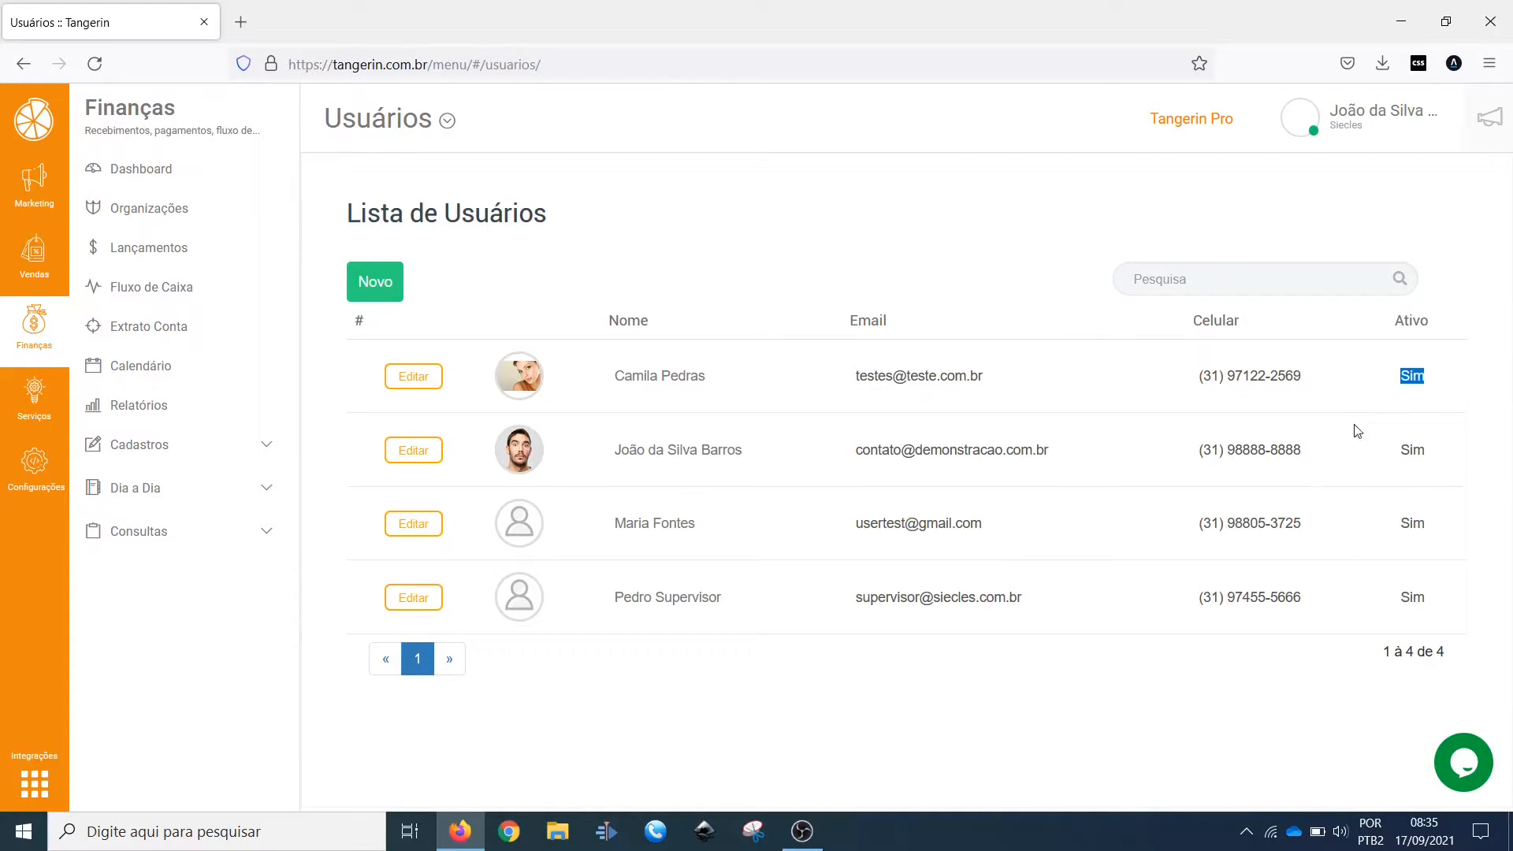
{"action": "double_click", "coordinate": [1403, 524]}
{"action": "double_click", "coordinate": [1399, 602]}
Step: Open the last listed user's record, set Ativo to Não and close it without saving
{"action": "left_click", "coordinate": [424, 599]}
{"action": "left_click", "coordinate": [530, 590]}
{"action": "scroll", "coordinate": [664, 633], "scroll_direction": "down", "scroll_amount": 1}
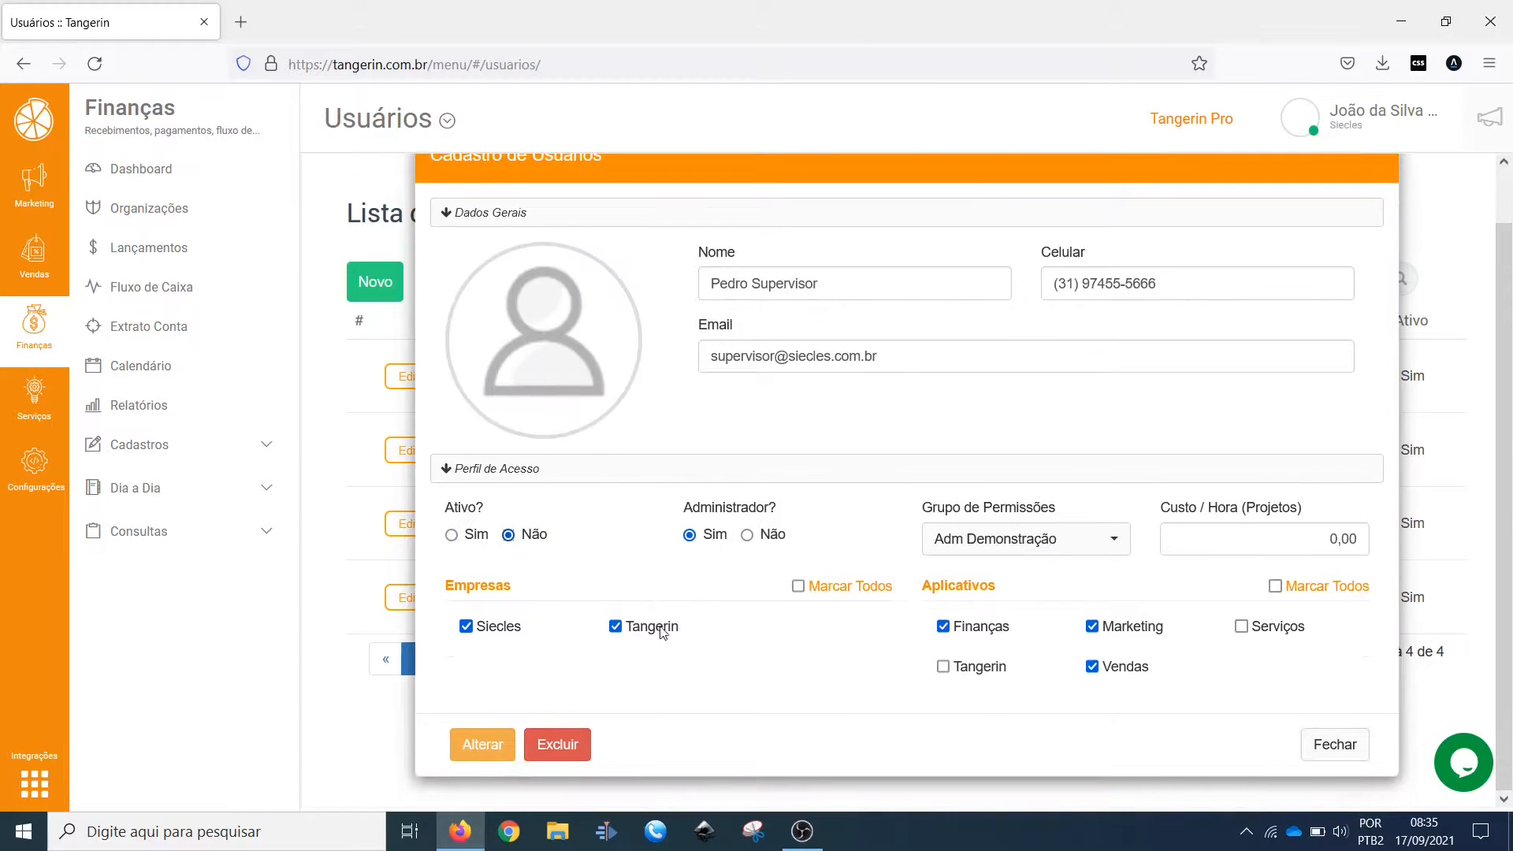
{"action": "left_click", "coordinate": [1335, 744]}
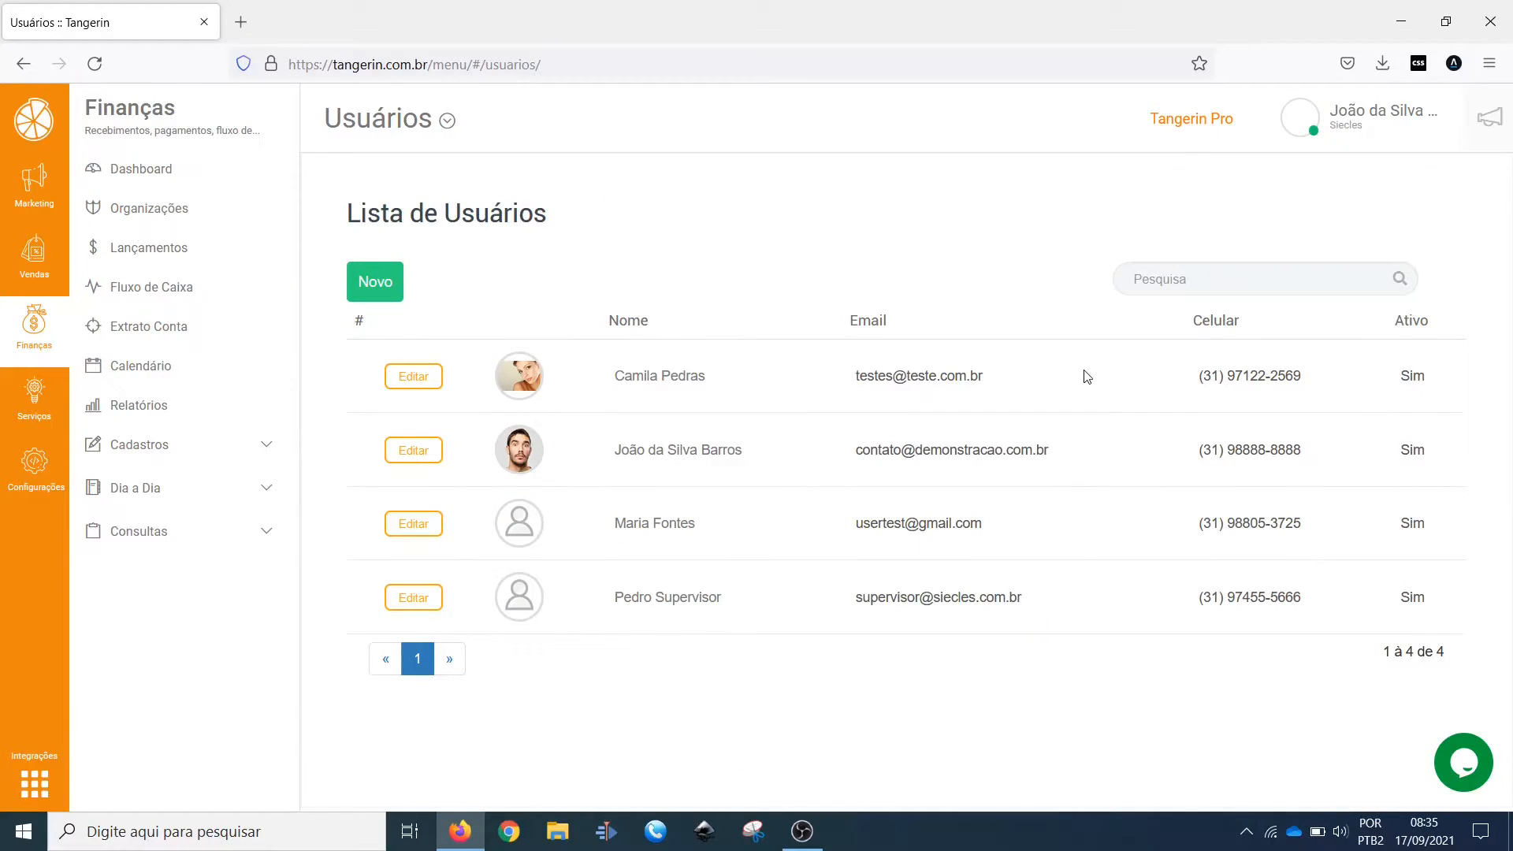
Step: Open Permissões in Configurações and view the blank form for a new permission group, closing it without adding one
{"action": "left_click", "coordinate": [50, 471]}
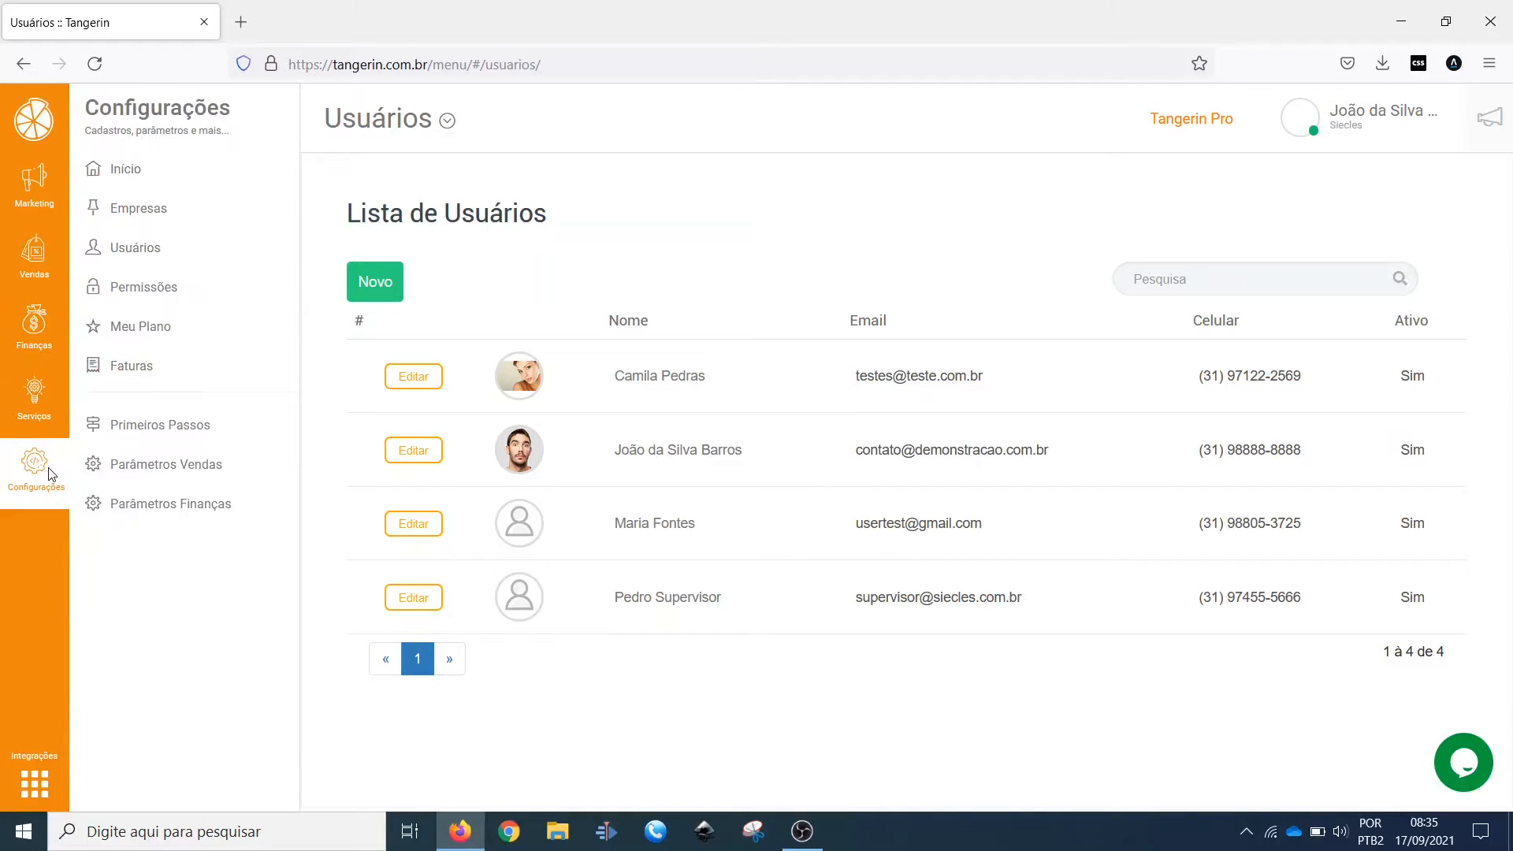
{"action": "left_click", "coordinate": [165, 298]}
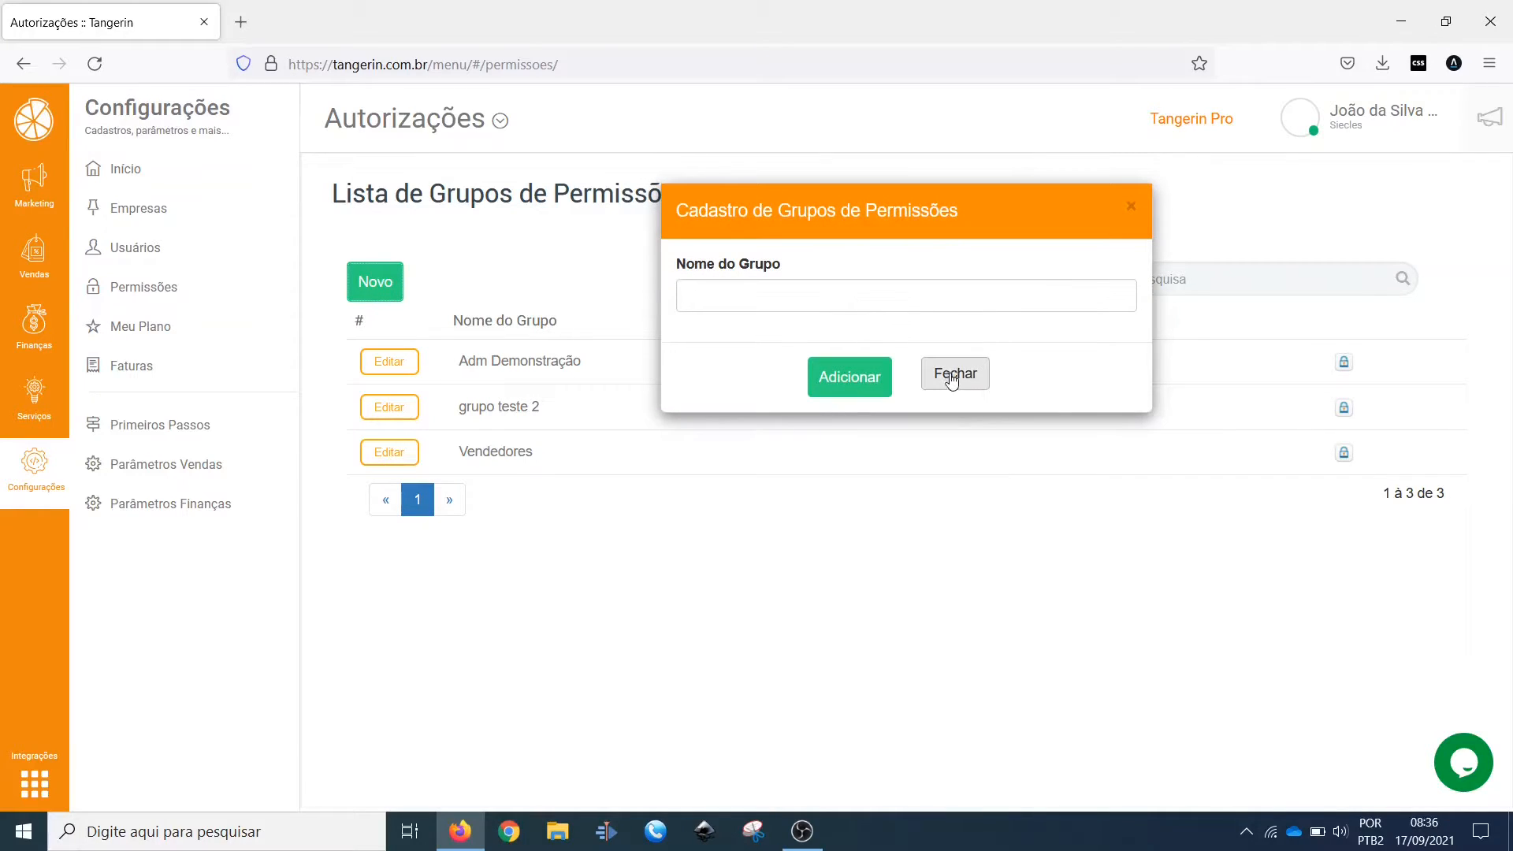
{"action": "left_click", "coordinate": [954, 371]}
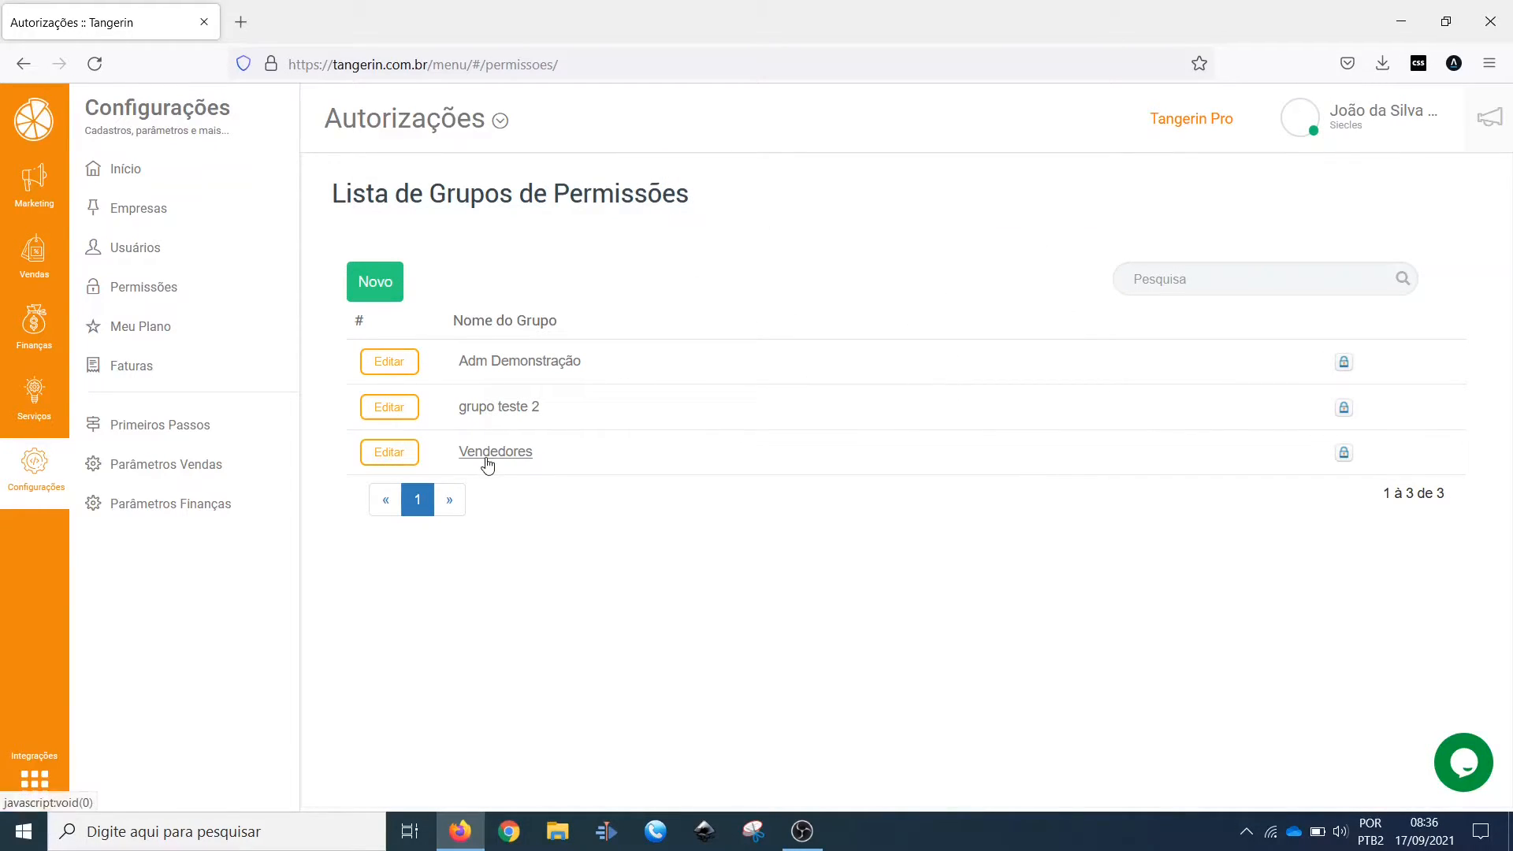
Step: Open the permissions of the Vendedores group and review the application rows listed for the Siecles company
{"action": "left_click", "coordinate": [1345, 459]}
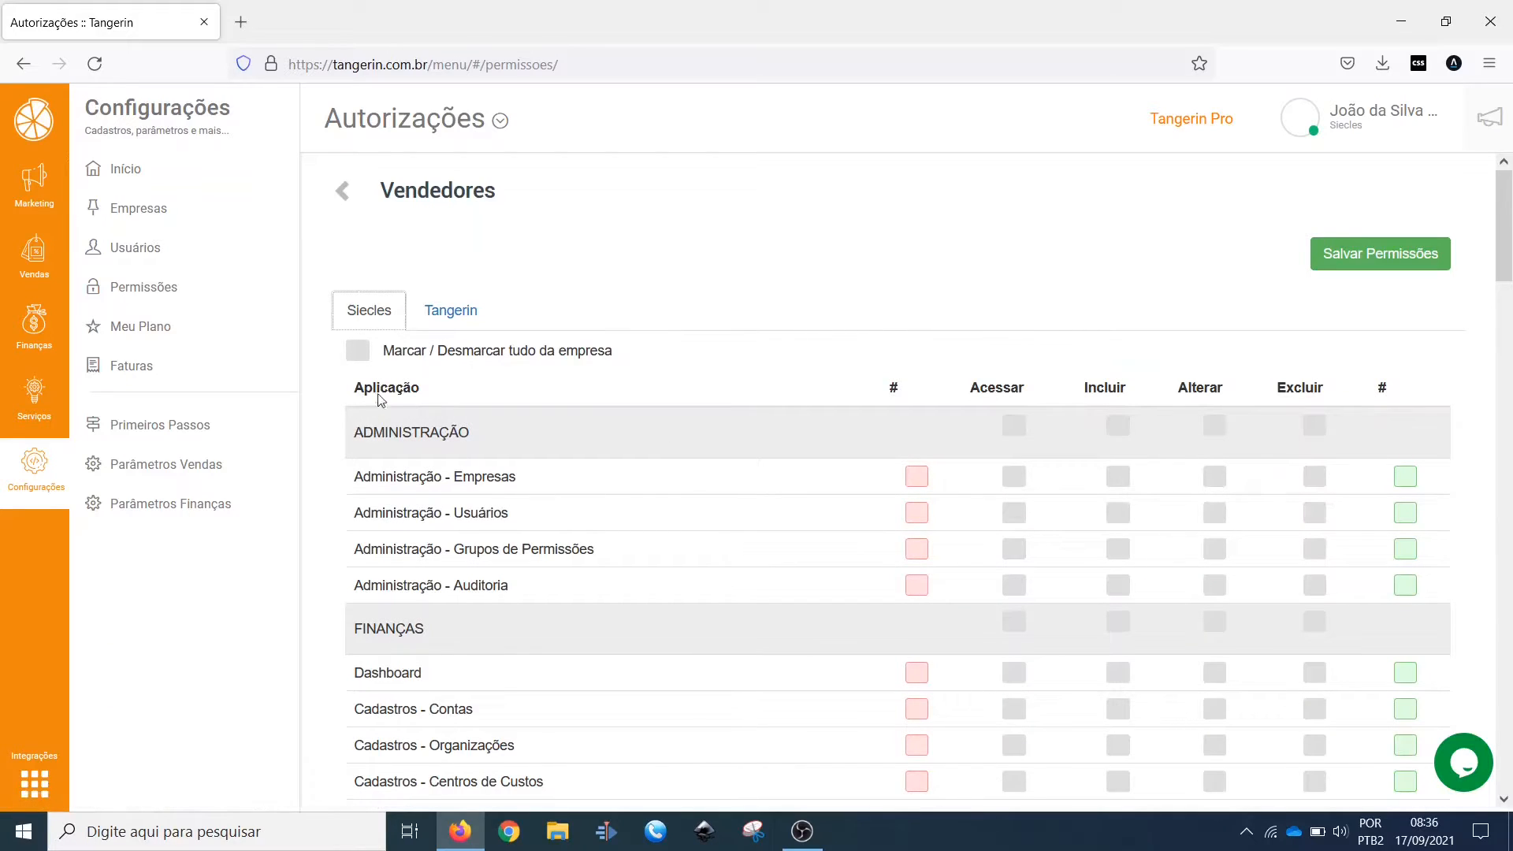
{"action": "scroll", "coordinate": [635, 427], "scroll_direction": "down", "scroll_amount": 10}
{"action": "scroll", "coordinate": [639, 435], "scroll_direction": "down", "scroll_amount": 10}
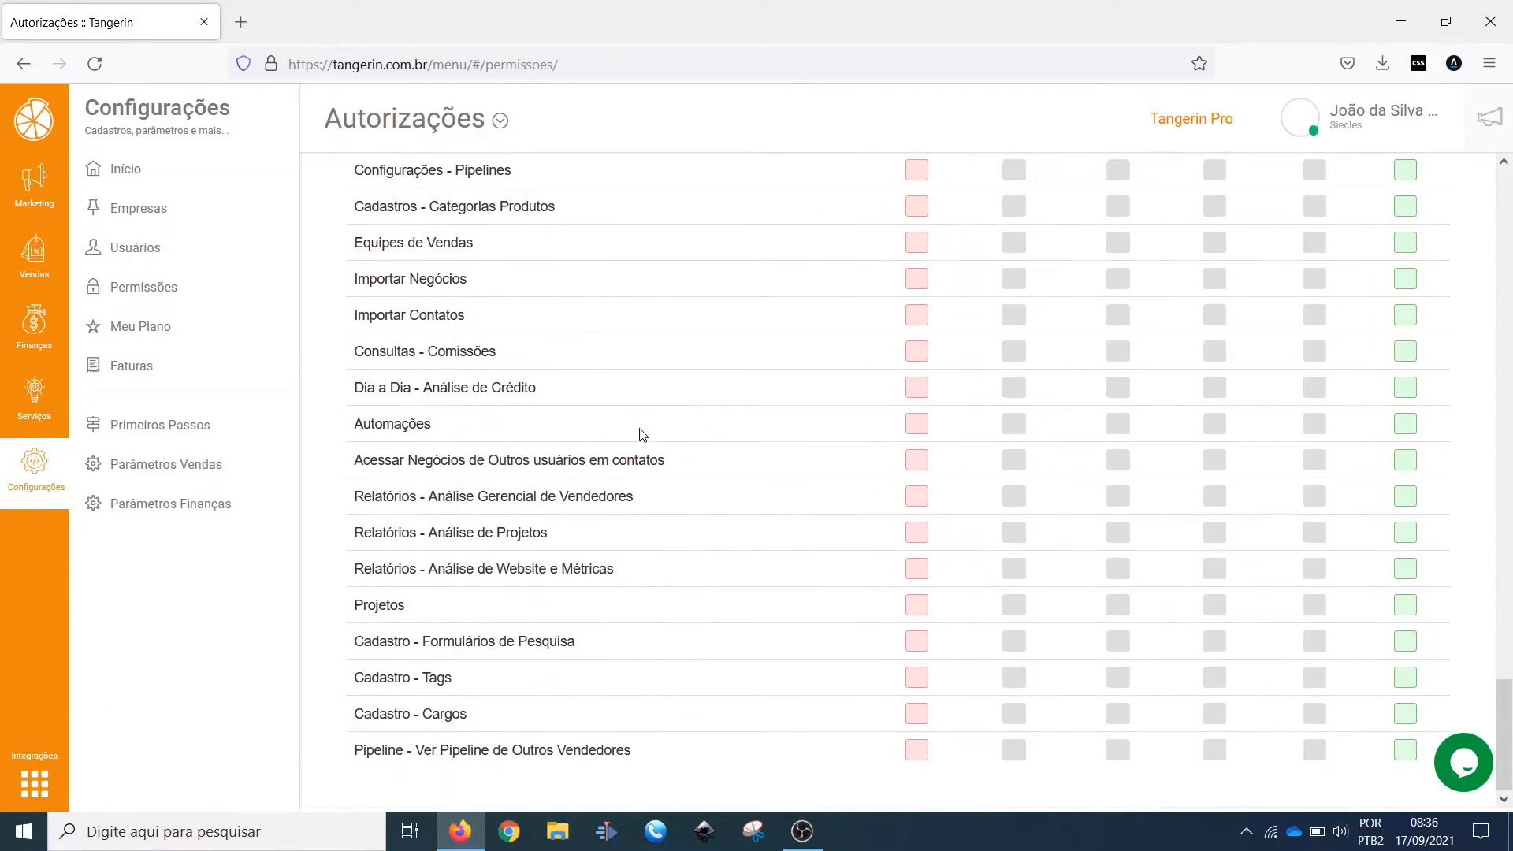
{"action": "scroll", "coordinate": [643, 435], "scroll_direction": "up", "scroll_amount": 20}
{"action": "scroll", "coordinate": [644, 435], "scroll_direction": "up", "scroll_amount": 10}
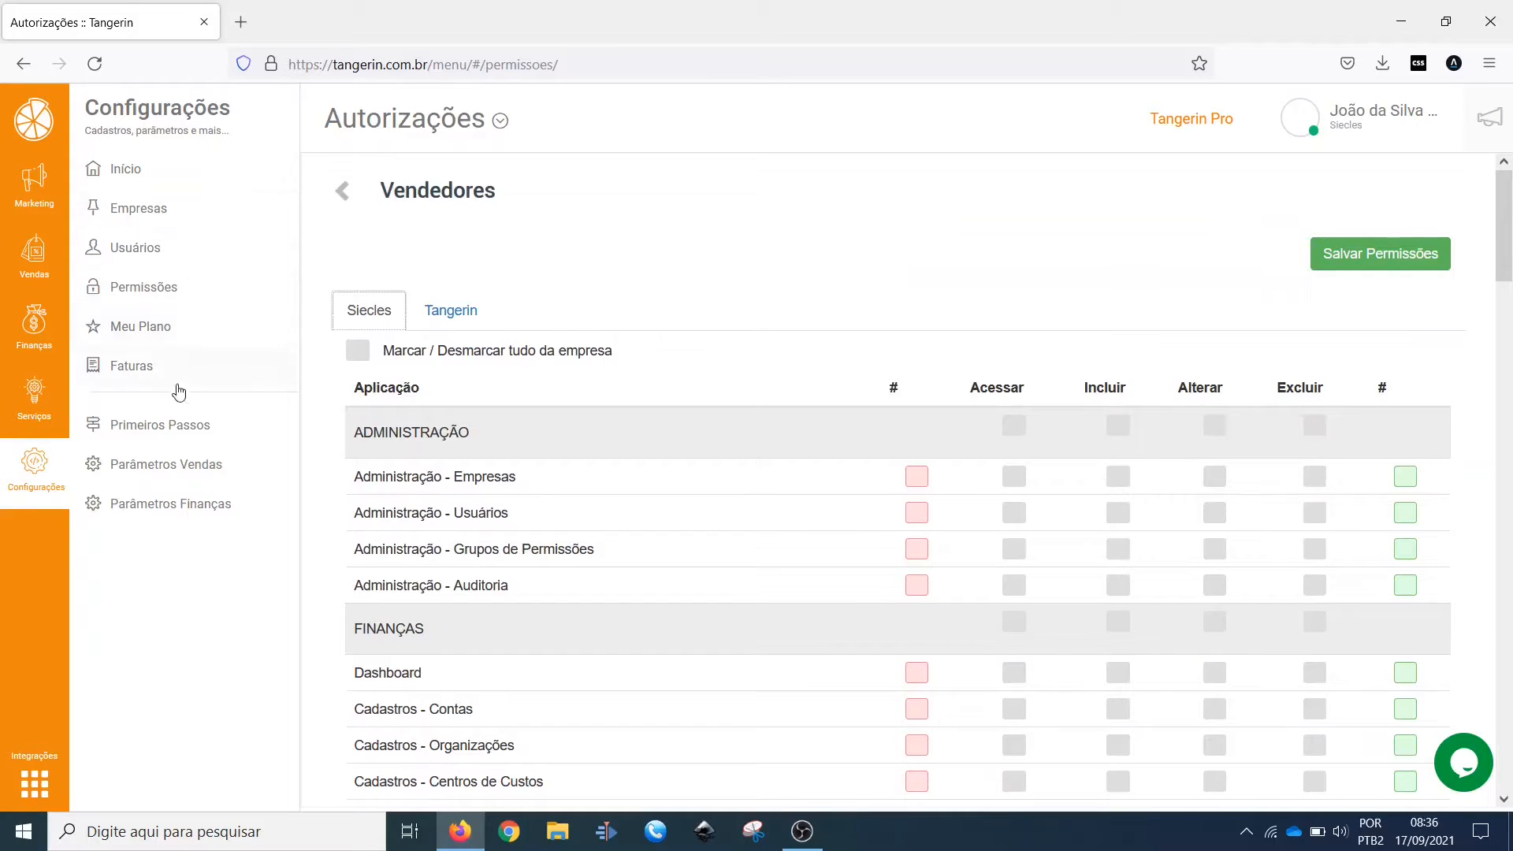
{"action": "scroll", "coordinate": [615, 441], "scroll_direction": "down", "scroll_amount": 3}
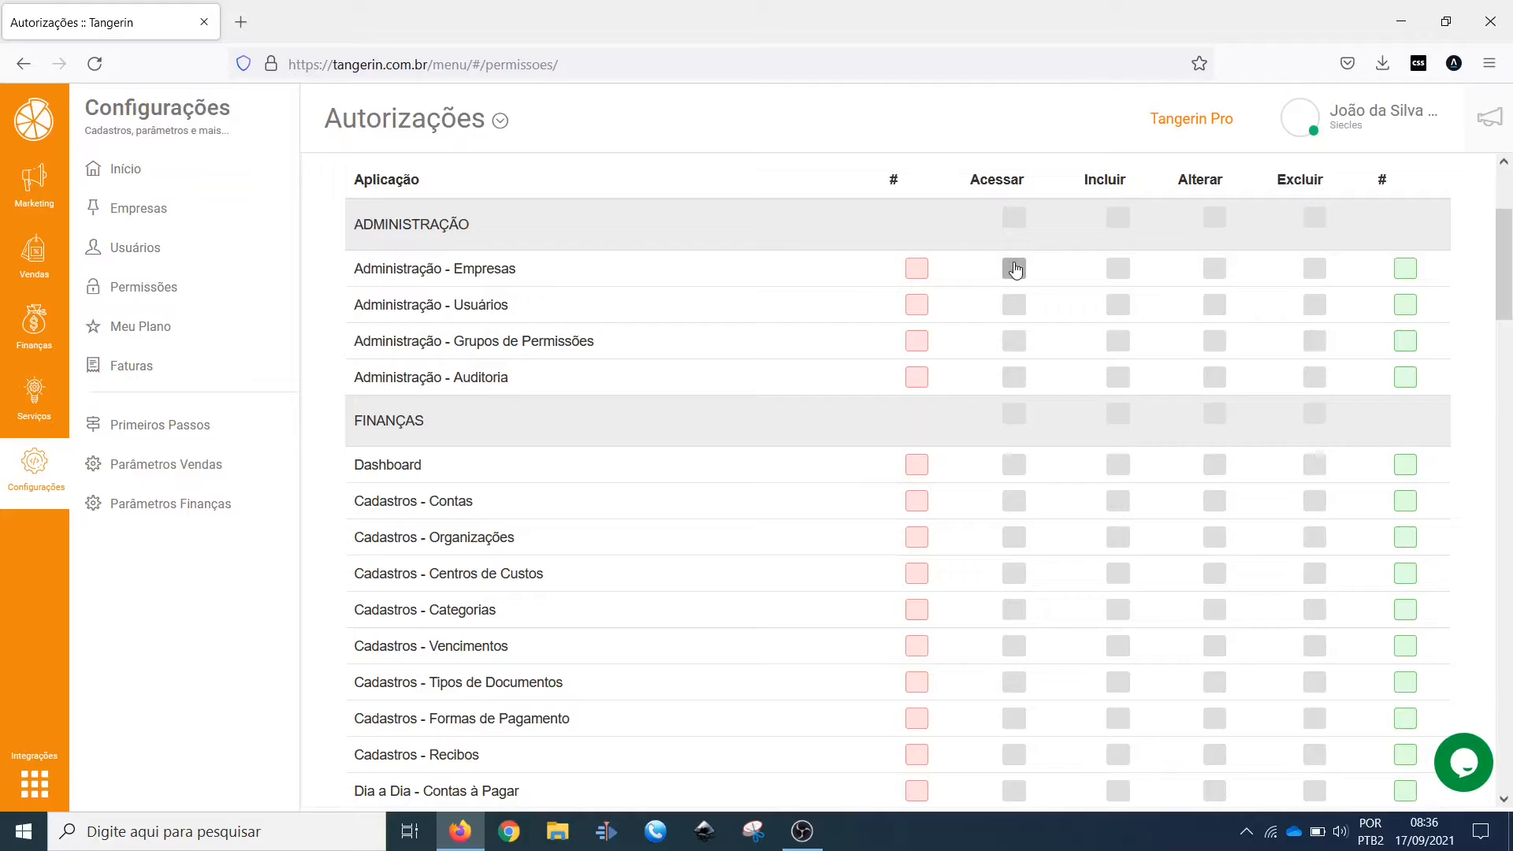
Step: Grant Acessar, Incluir, Alterar and Excluir on Administração - Empresas, and Acessar on the other three Administração rows
{"action": "left_click_drag", "start_coordinate": [359, 271], "coordinate": [684, 277]}
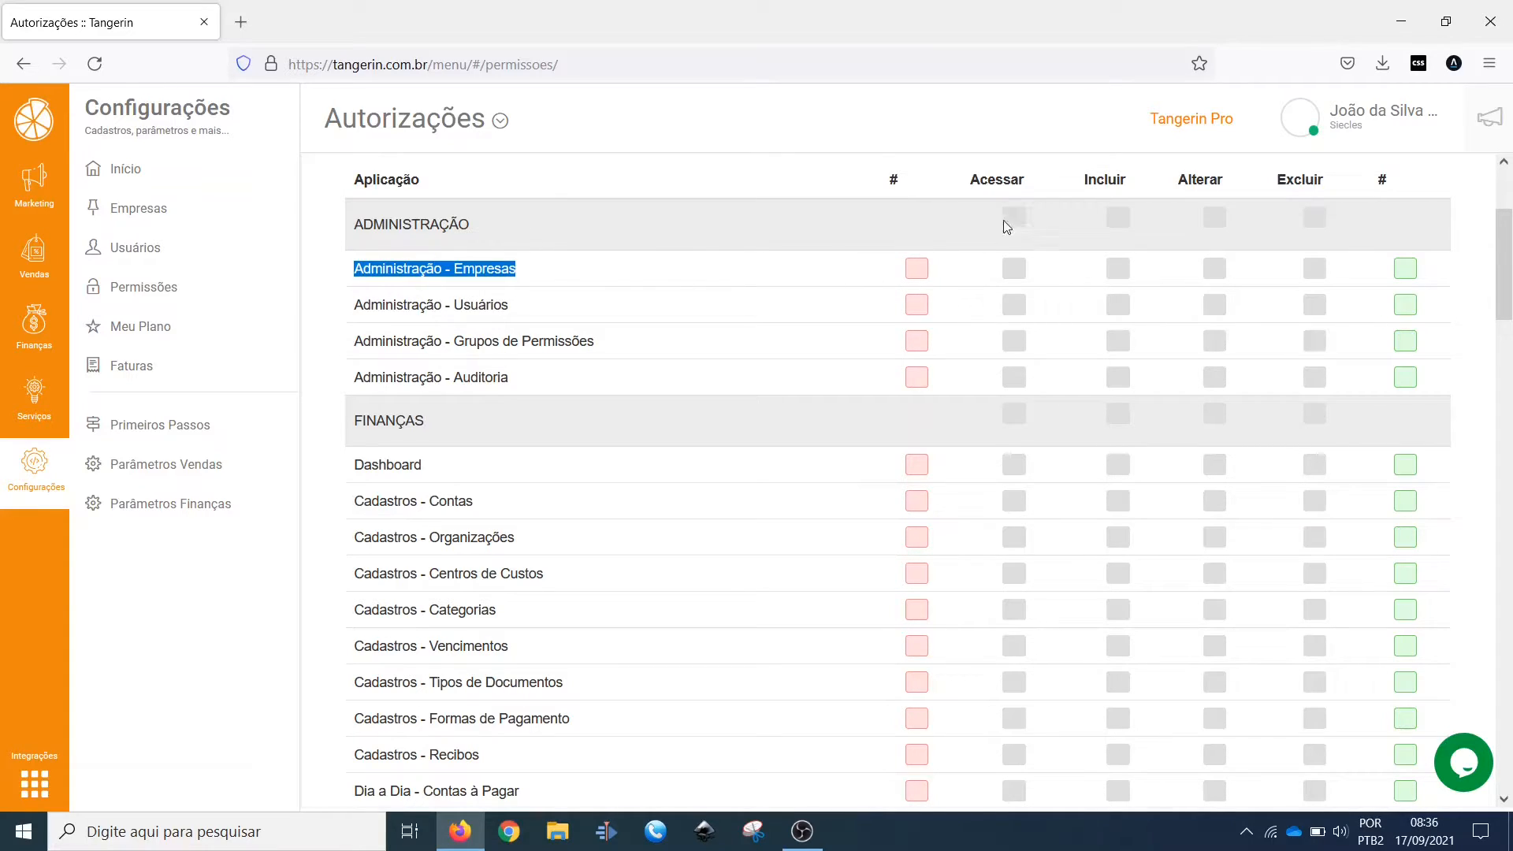
{"action": "left_click", "coordinate": [1013, 270]}
{"action": "left_click", "coordinate": [1120, 271]}
{"action": "left_click", "coordinate": [1216, 272]}
{"action": "left_click", "coordinate": [1313, 269]}
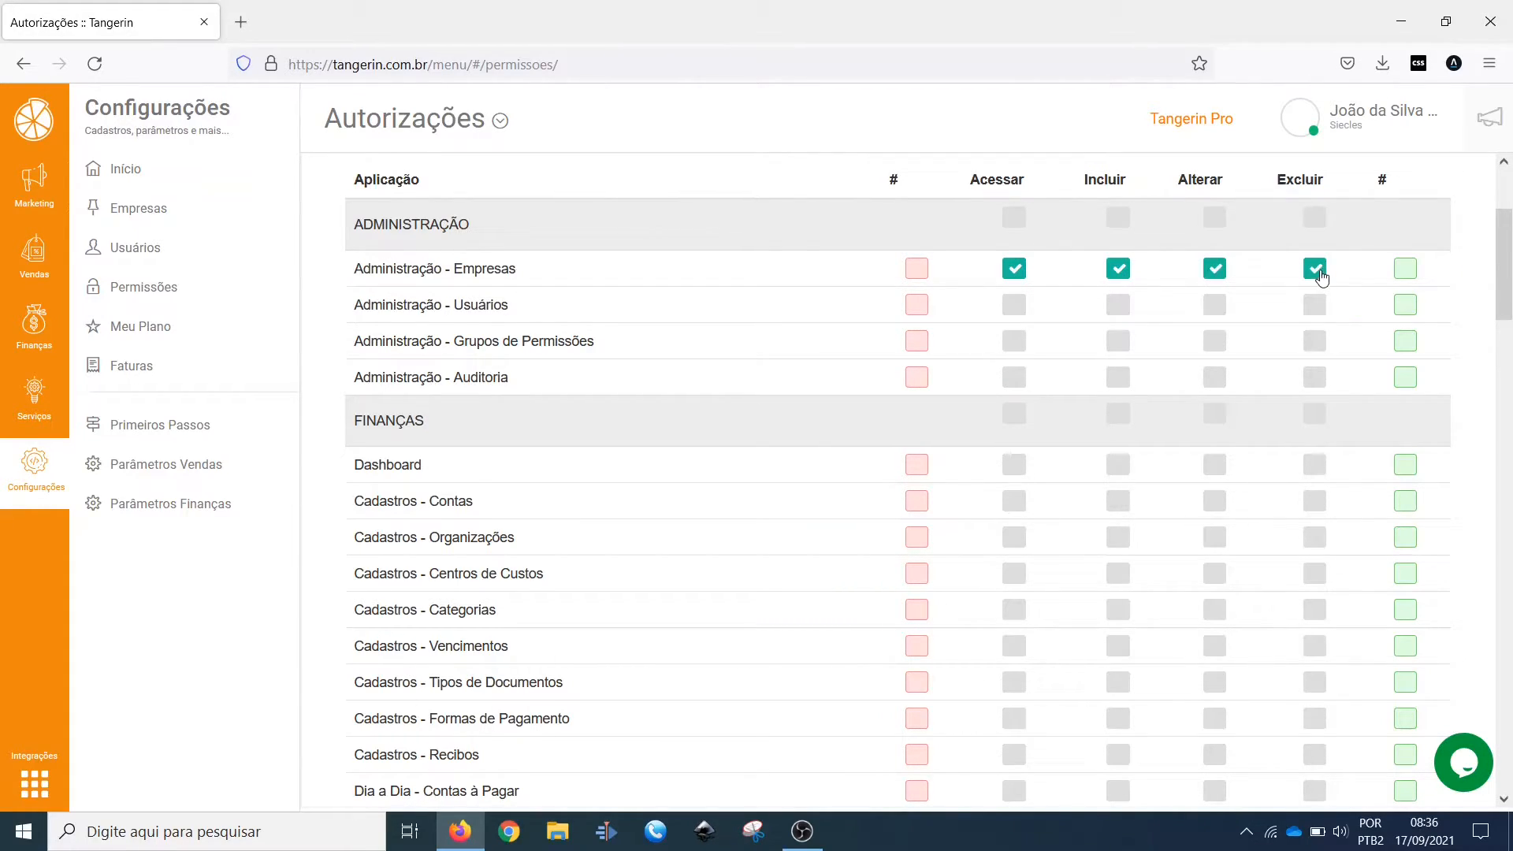
{"action": "left_click", "coordinate": [1015, 306]}
{"action": "left_click", "coordinate": [1020, 352]}
{"action": "left_click", "coordinate": [1016, 379]}
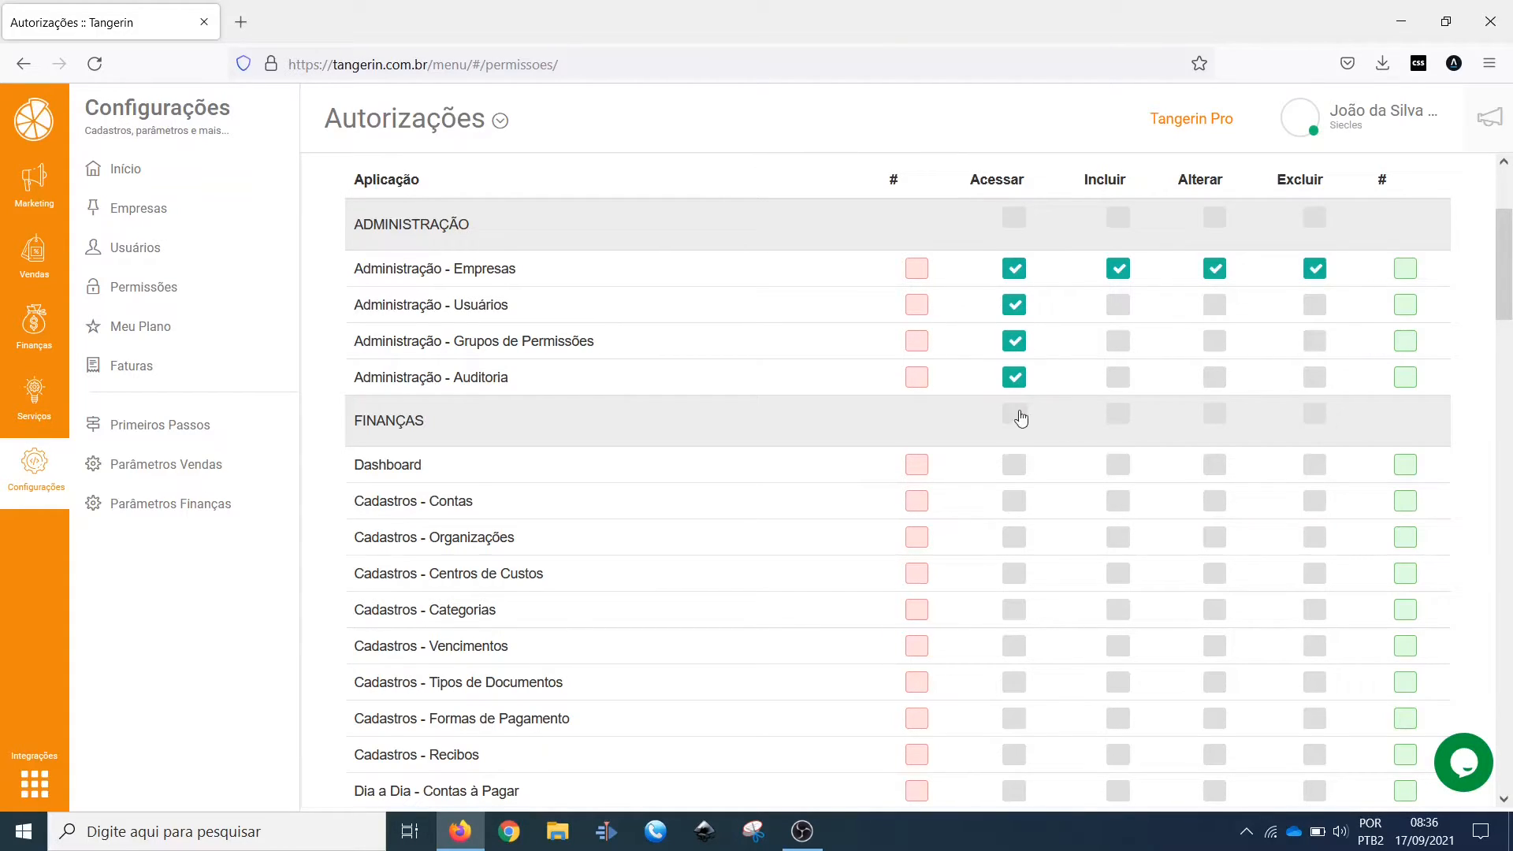
Step: Grant Acessar to the whole Finanças section and clear all permissions in the Administração section
{"action": "left_click", "coordinate": [1017, 219]}
{"action": "left_click", "coordinate": [1014, 414]}
{"action": "left_click", "coordinate": [1015, 218]}
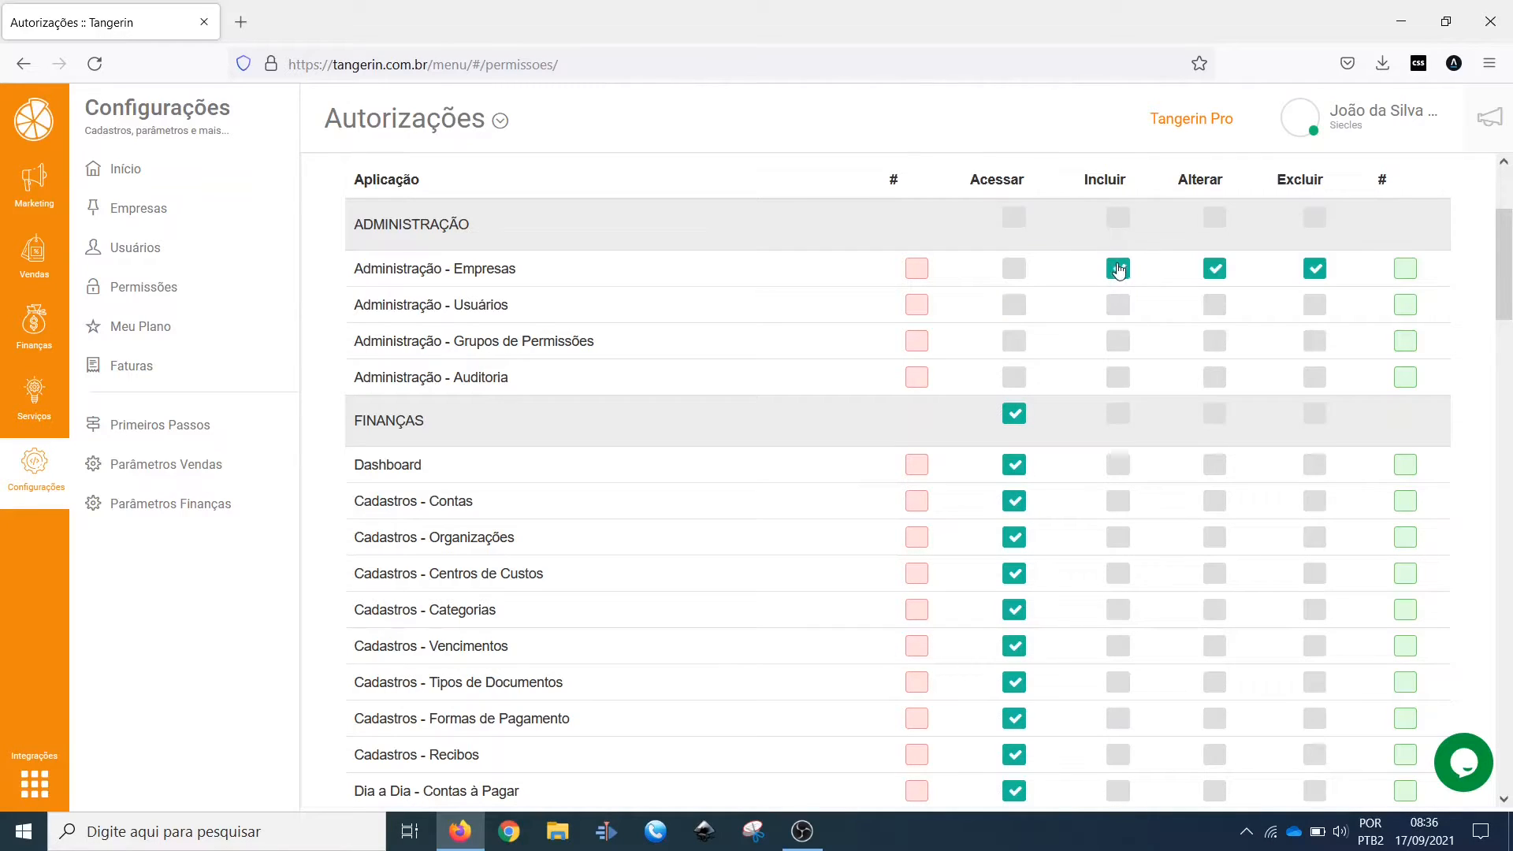
{"action": "left_click", "coordinate": [1118, 268]}
{"action": "left_click", "coordinate": [1214, 268]}
{"action": "left_click", "coordinate": [1315, 268]}
Step: Try the section-wide Acessar checkboxes of Administração and Finanças, leaving both enabled
{"action": "scroll", "coordinate": [993, 394], "scroll_direction": "down", "scroll_amount": 15}
{"action": "scroll", "coordinate": [1004, 431], "scroll_direction": "up", "scroll_amount": 20}
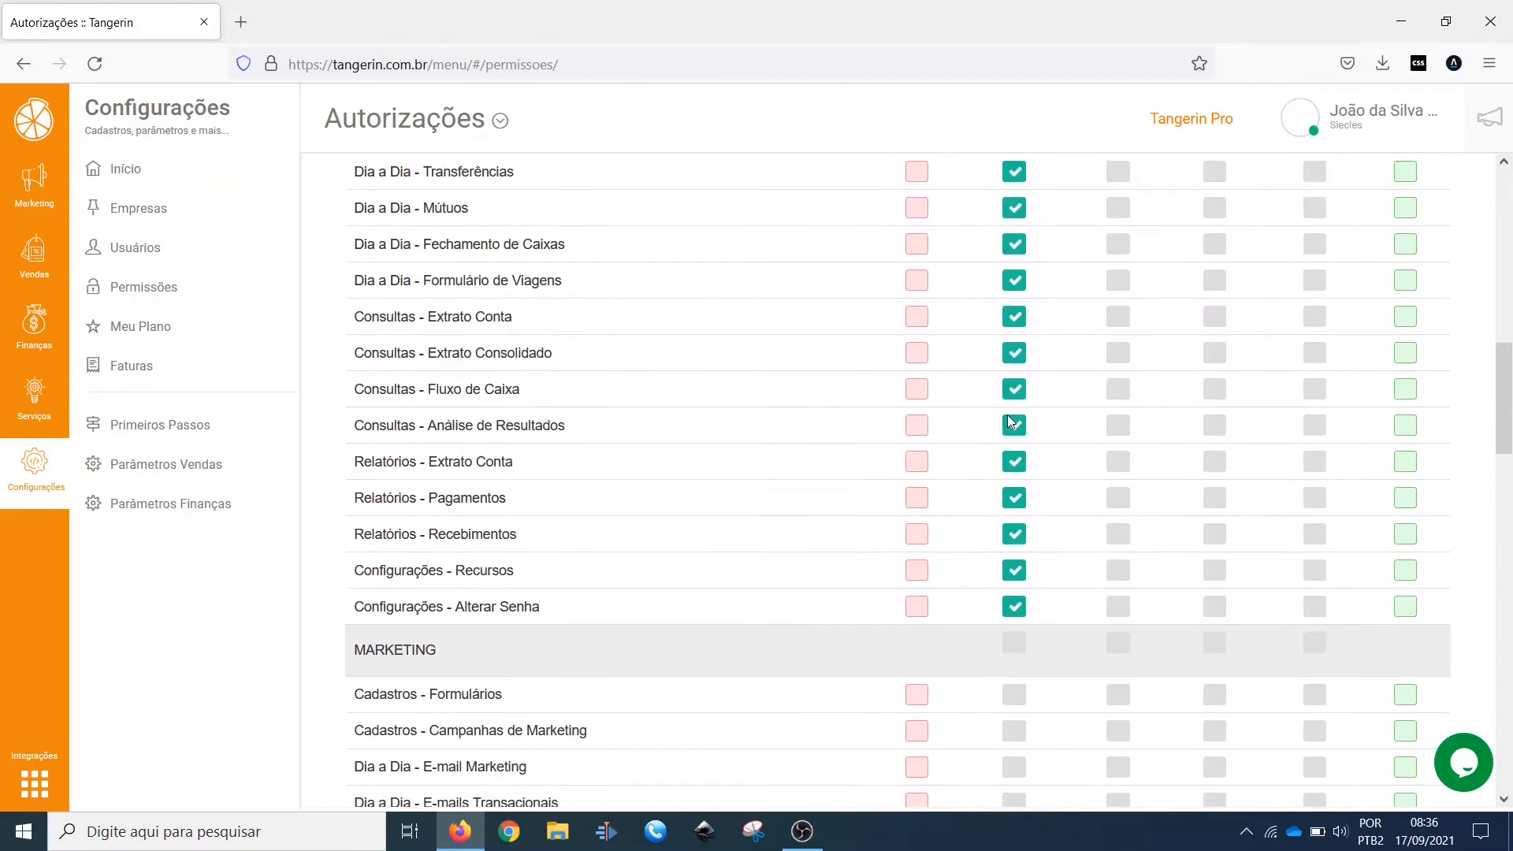
{"action": "left_click", "coordinate": [1014, 429]}
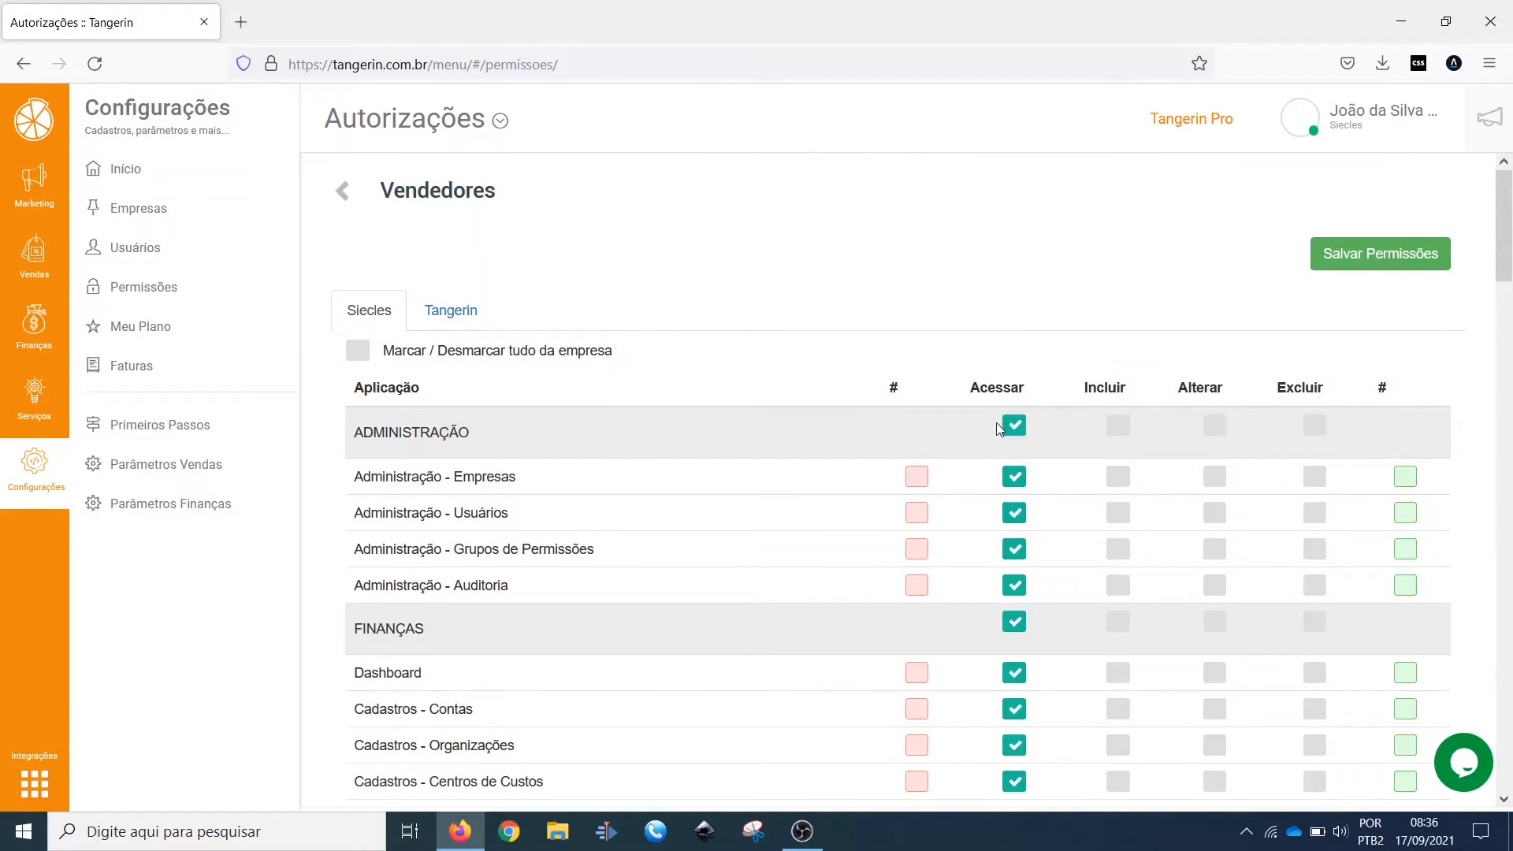
{"action": "left_click", "coordinate": [1015, 428]}
{"action": "left_click", "coordinate": [1022, 430]}
{"action": "left_click", "coordinate": [1014, 624]}
{"action": "left_click", "coordinate": [1014, 625]}
Step: Try granting every permission on the Administração - Empresas row, and clear that row with its red checkbox
{"action": "left_click", "coordinate": [1406, 478]}
{"action": "left_click", "coordinate": [917, 478]}
{"action": "left_click_drag", "start_coordinate": [355, 481], "coordinate": [634, 489]}
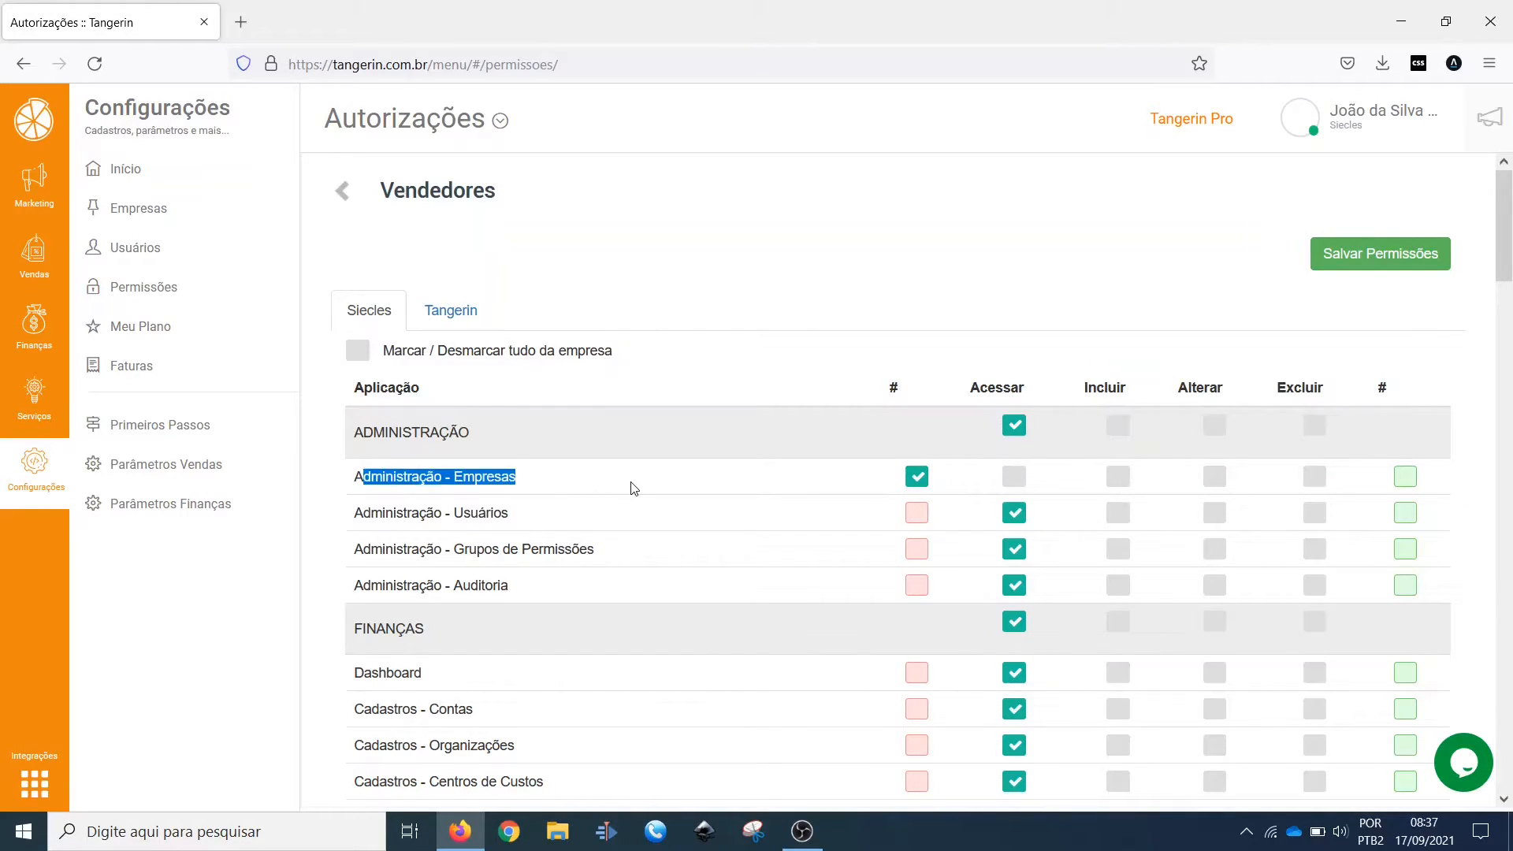
Step: Mark all permissions for the Siecles company, clear the Administração - Empresas row and unmark the entire company
{"action": "left_click", "coordinate": [357, 353]}
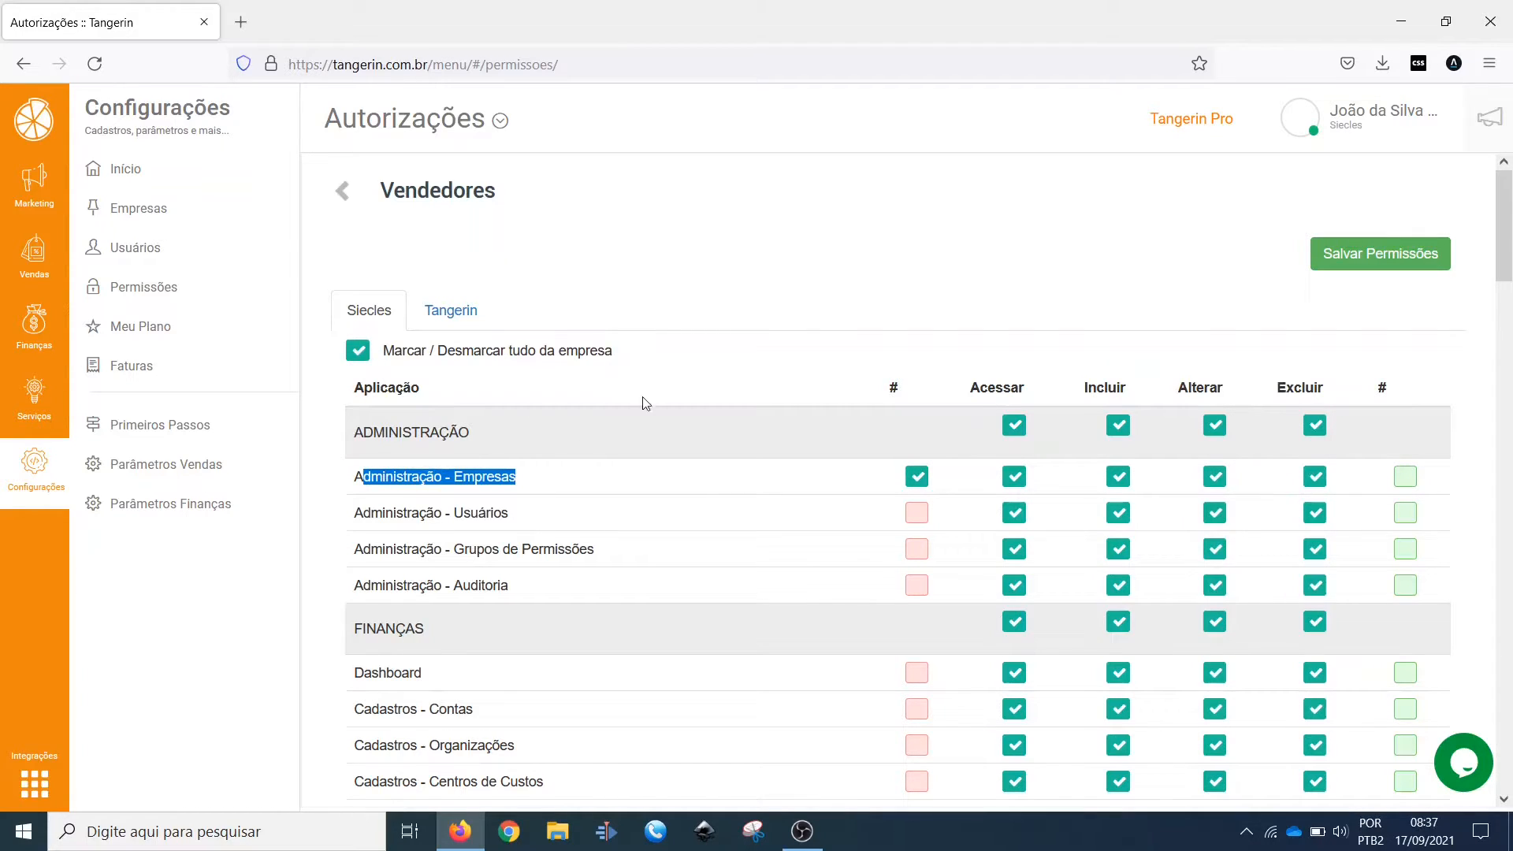
{"action": "left_click", "coordinate": [916, 476]}
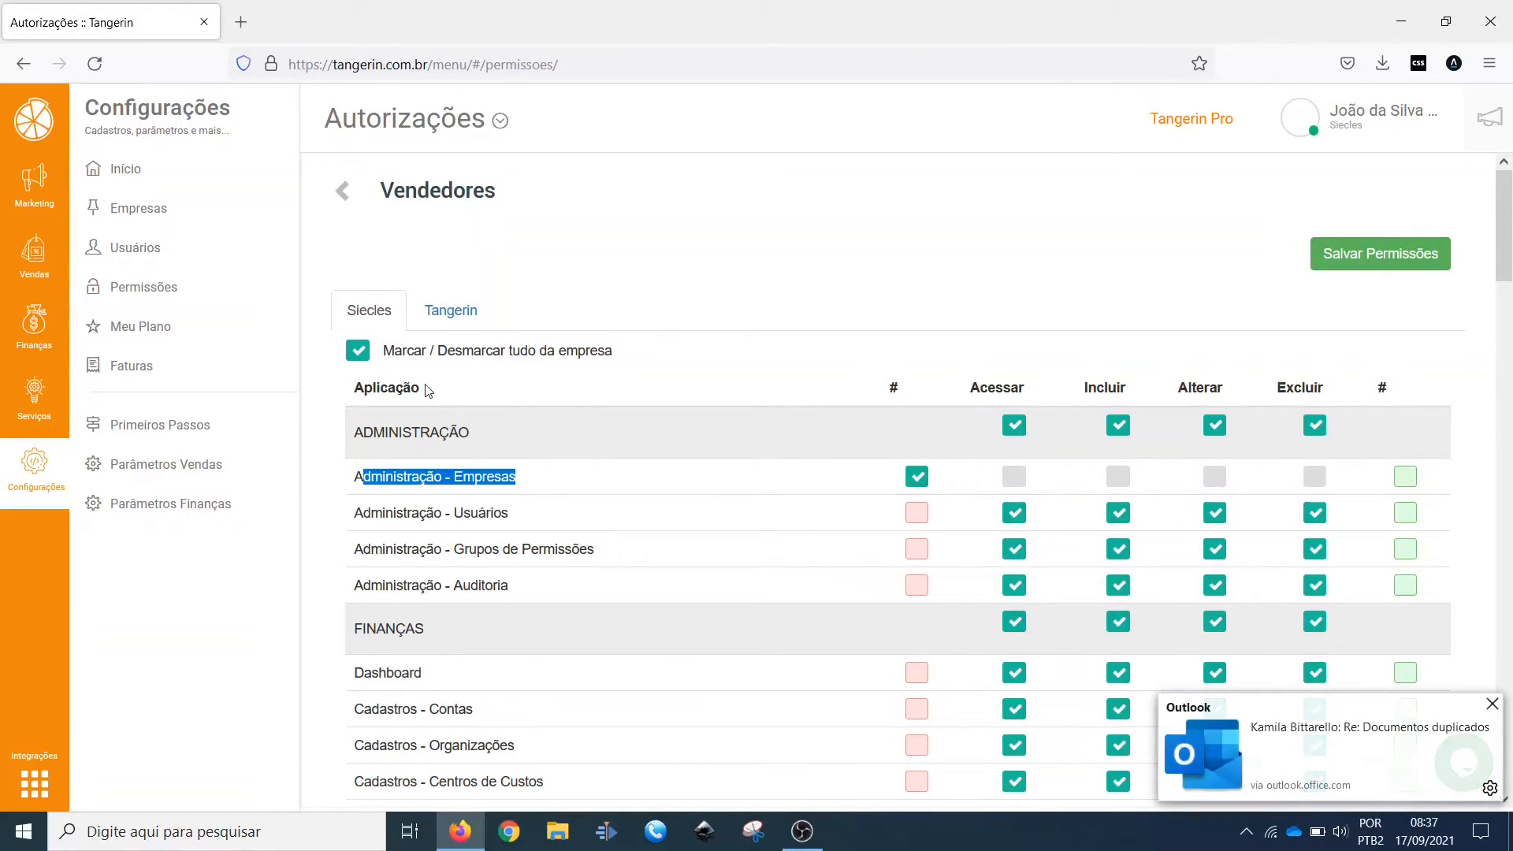
{"action": "left_click", "coordinate": [358, 352]}
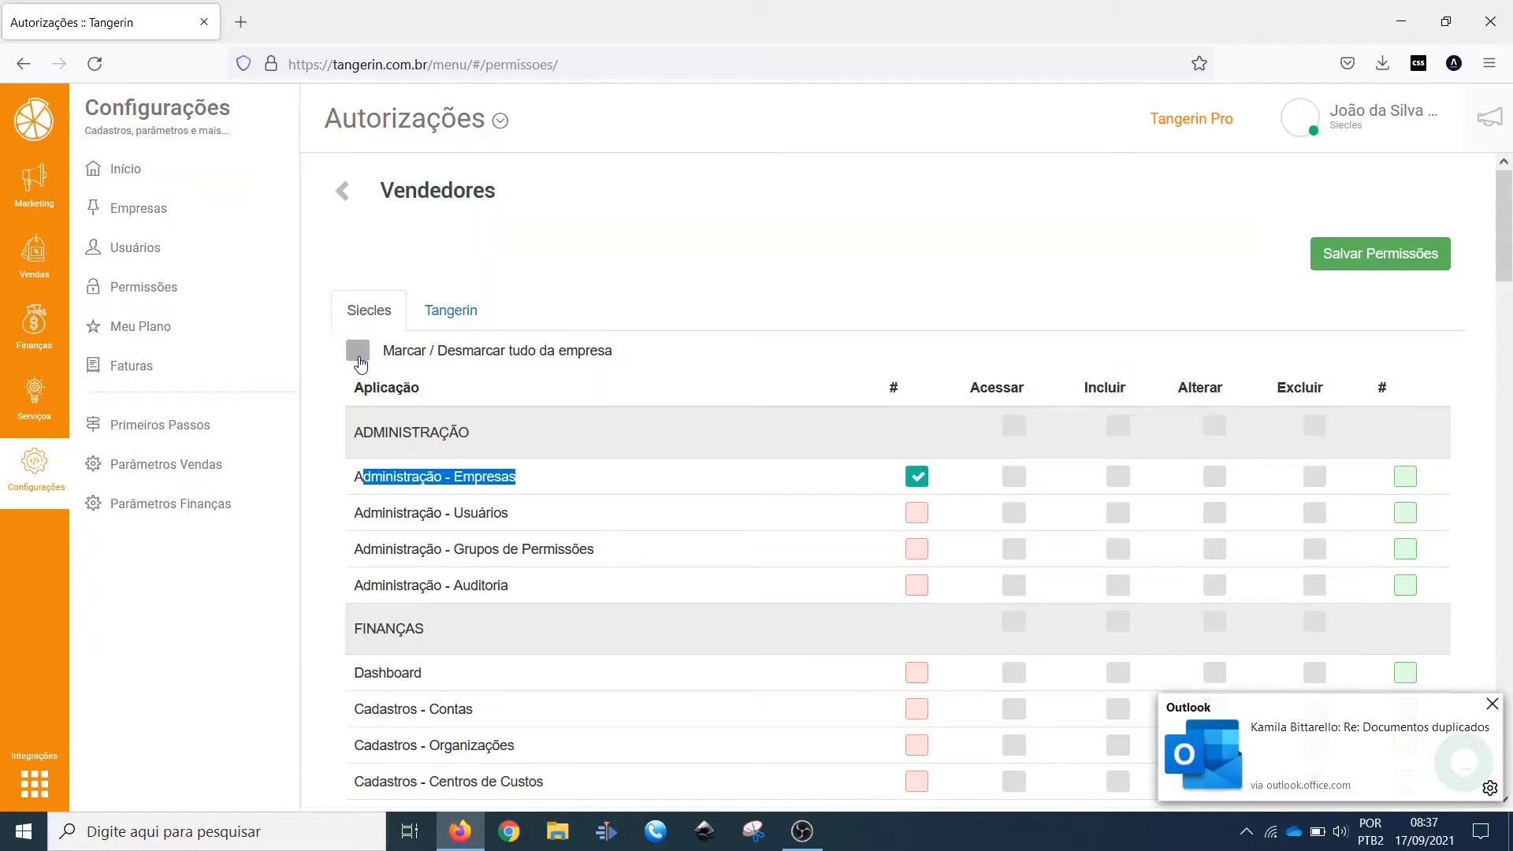
{"action": "left_click", "coordinate": [1491, 707]}
{"action": "left_click", "coordinate": [616, 386]}
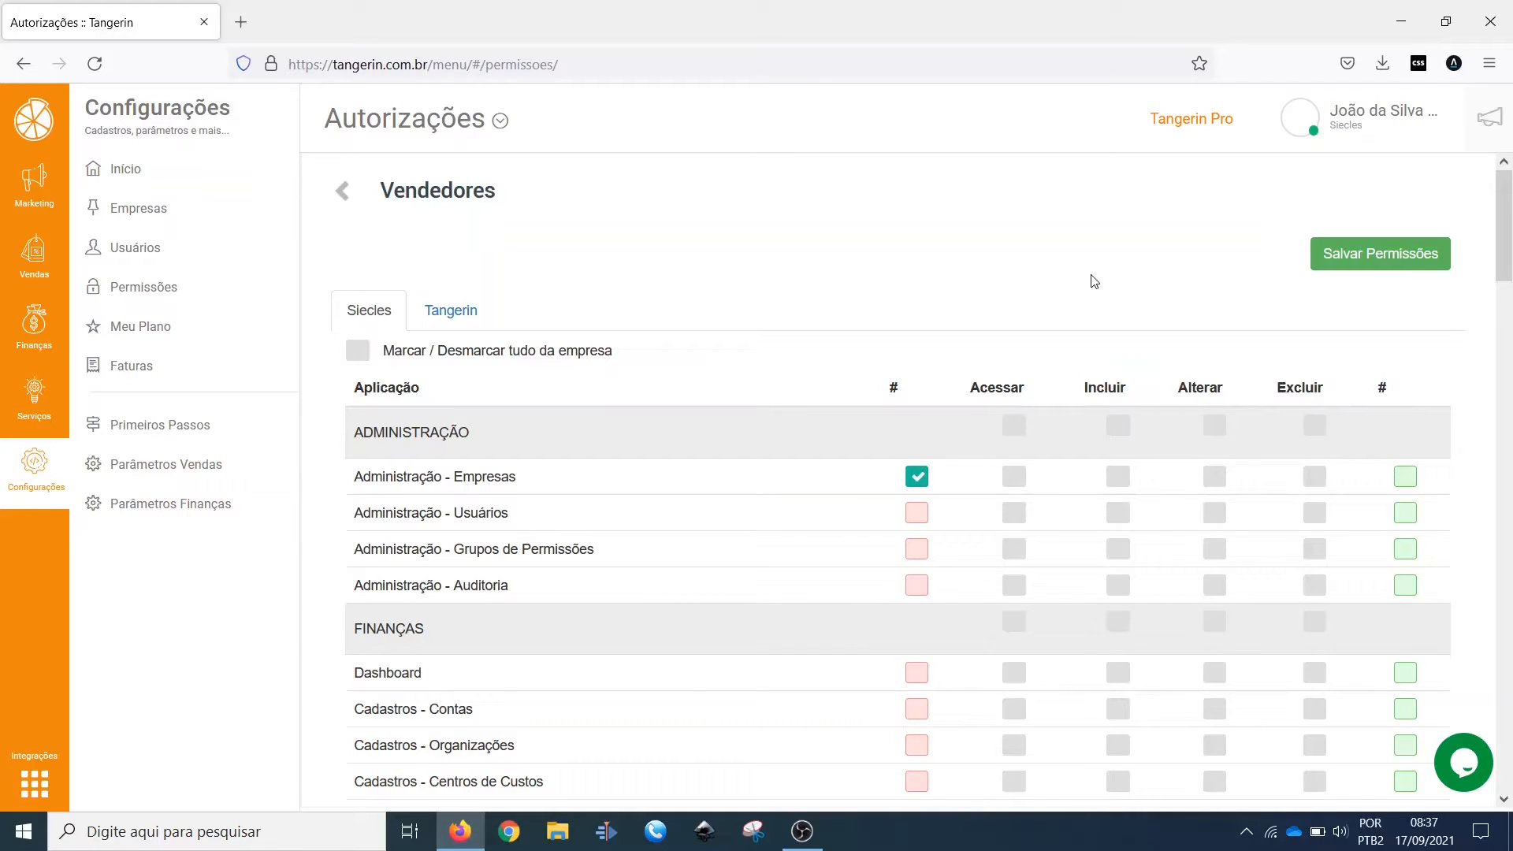
Step: Look through the Vendedores permission rows and return to the list of permission groups without saving
{"action": "scroll", "coordinate": [915, 260], "scroll_direction": "down", "scroll_amount": 20}
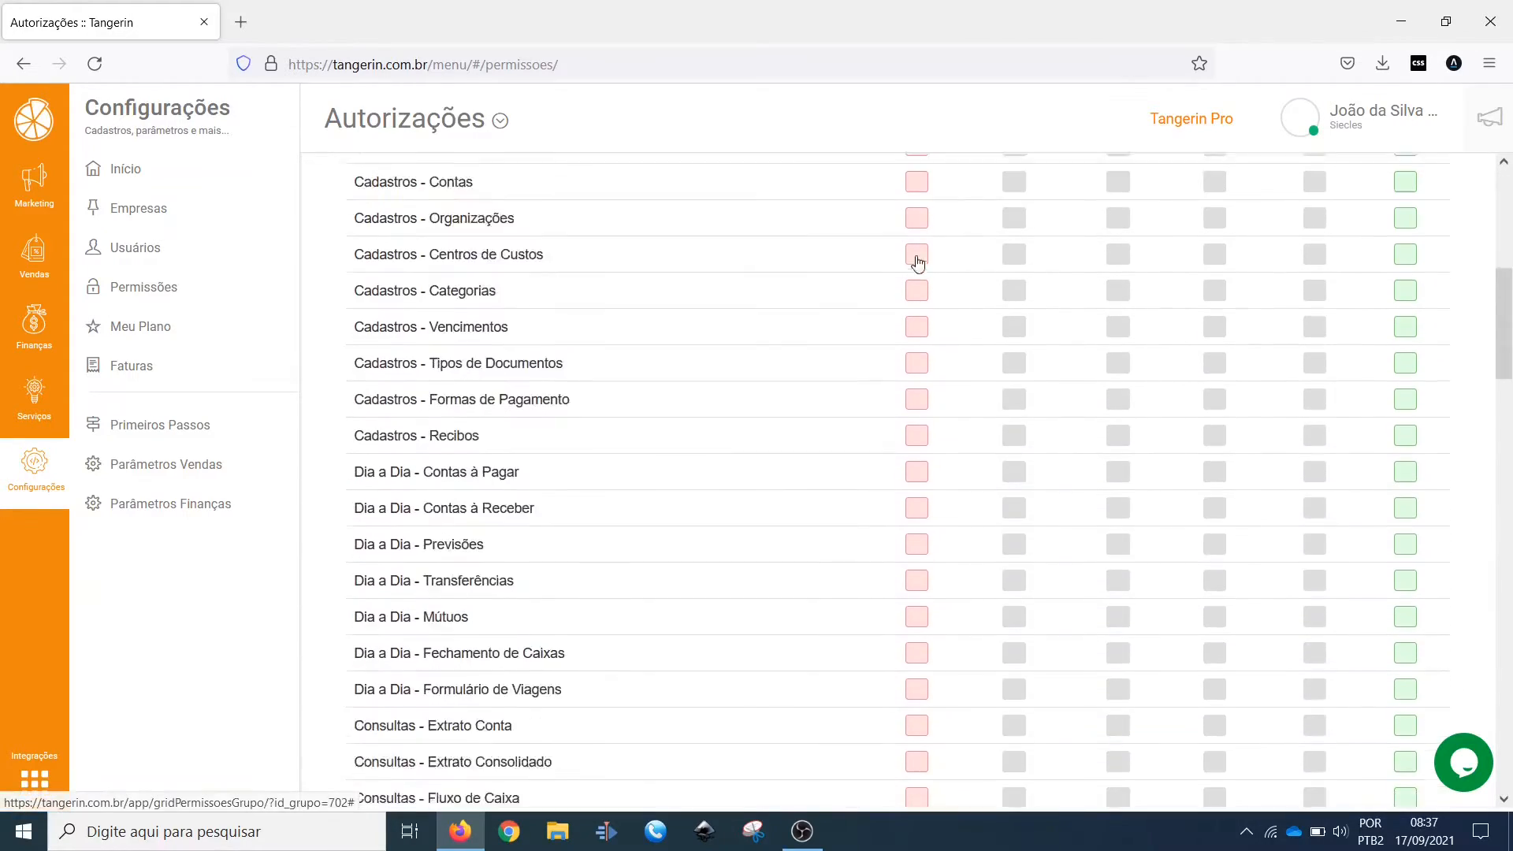
{"action": "scroll", "coordinate": [894, 317], "scroll_direction": "up", "scroll_amount": 20}
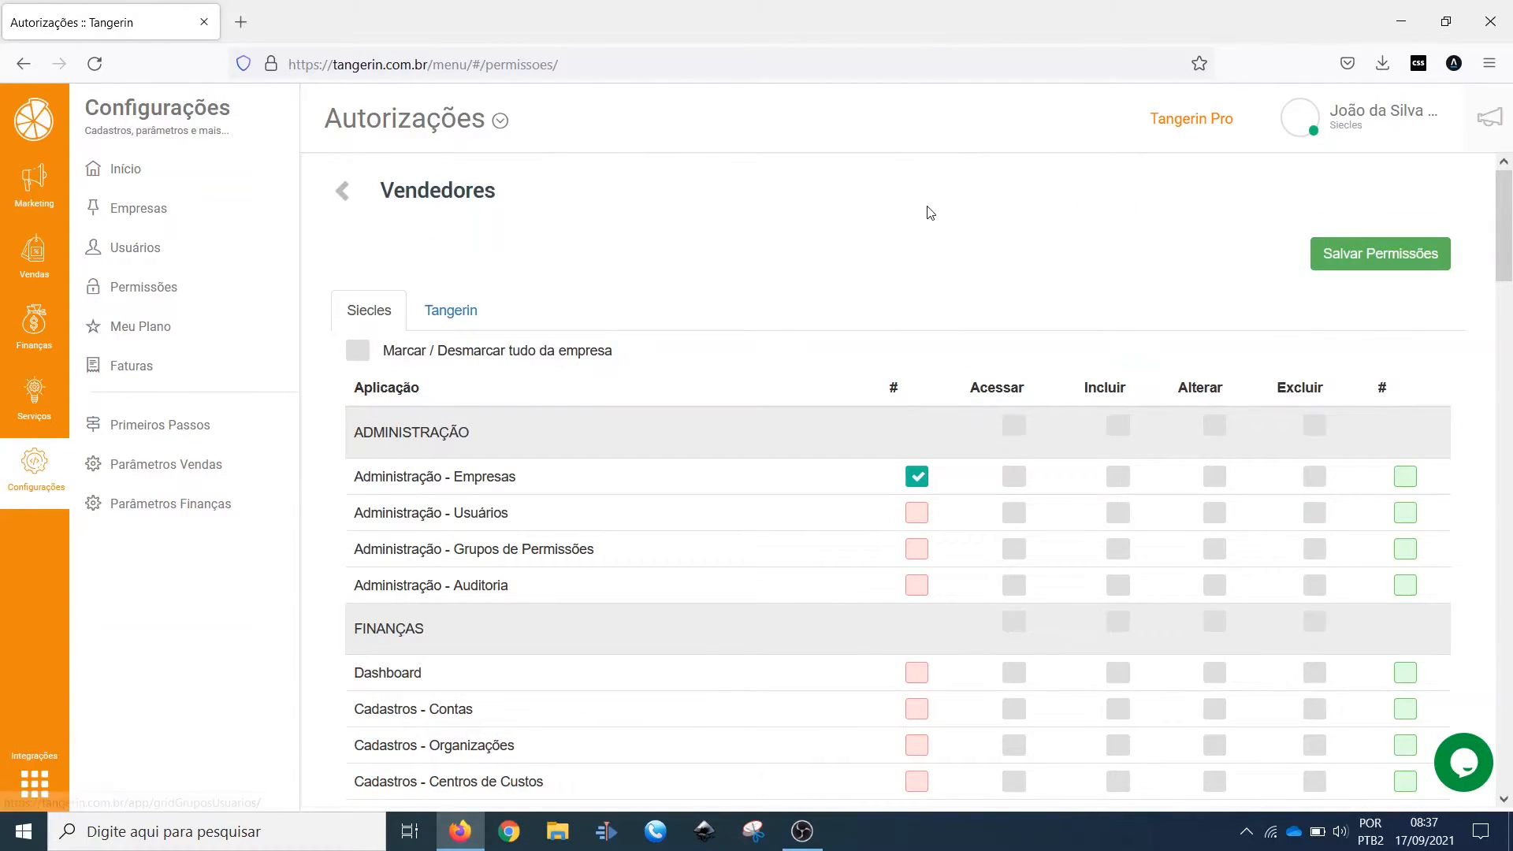
{"action": "left_click", "coordinate": [344, 191]}
Step: Use the page-title shortcuts to visit Empresas, view the Tangerin Softwares record and go to Primeiros Passos
{"action": "mouse_move", "coordinate": [492, 126]}
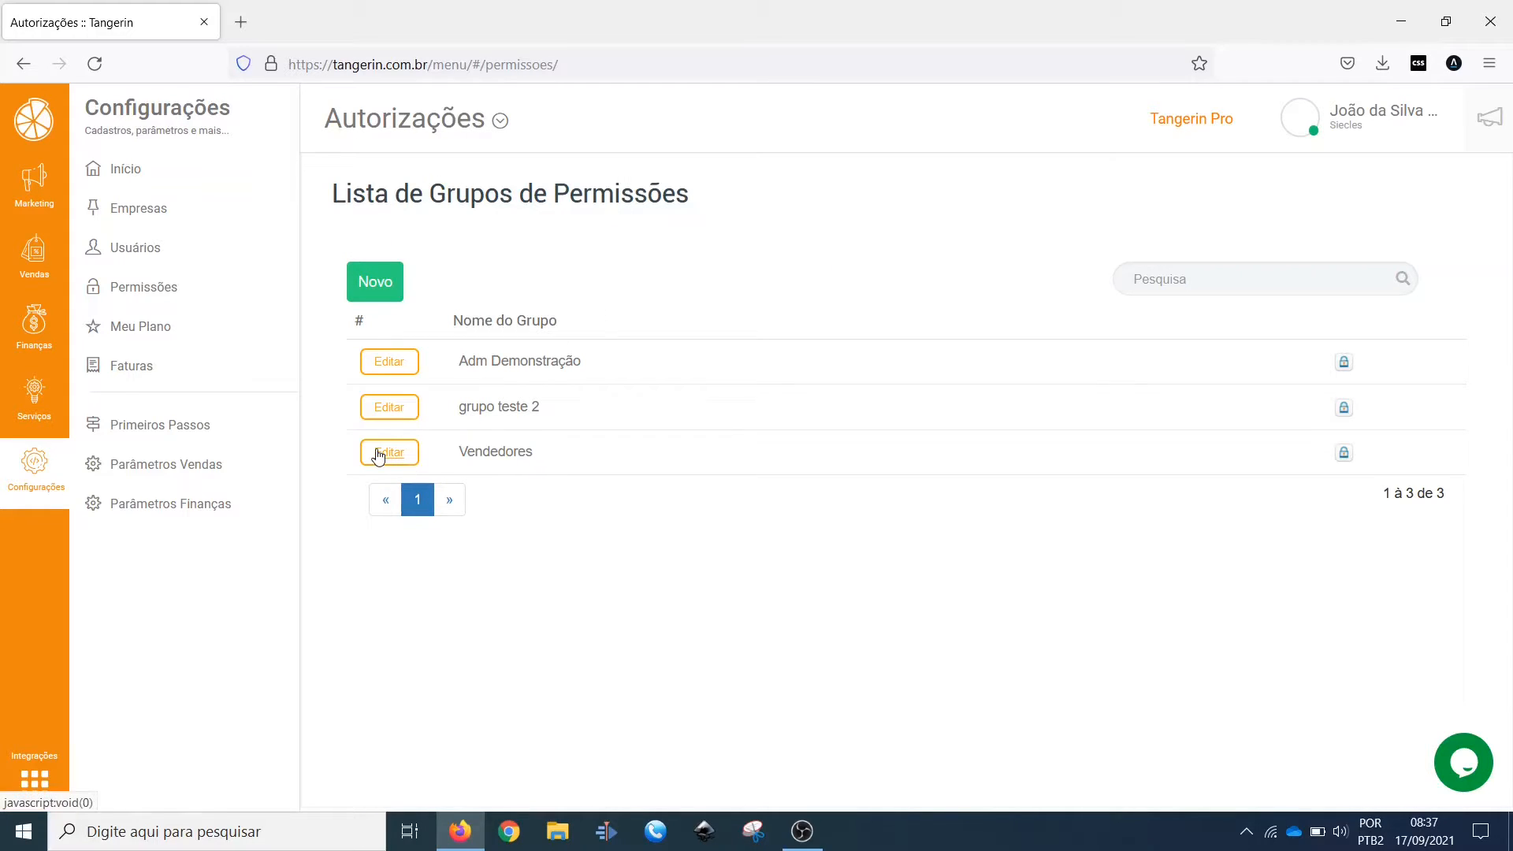
{"action": "mouse_move", "coordinate": [395, 139]}
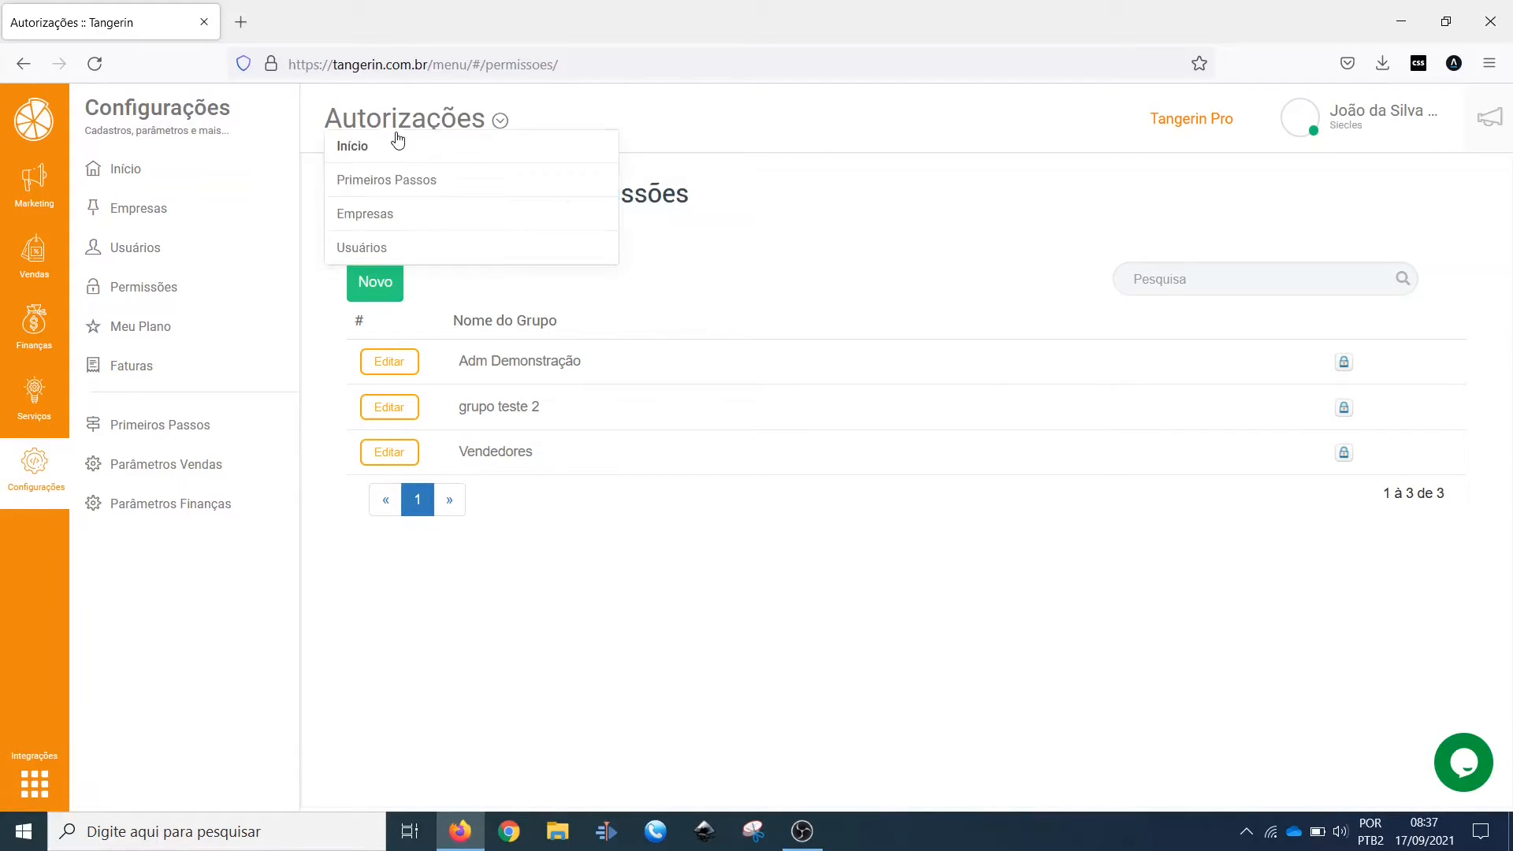
{"action": "left_click", "coordinate": [379, 220]}
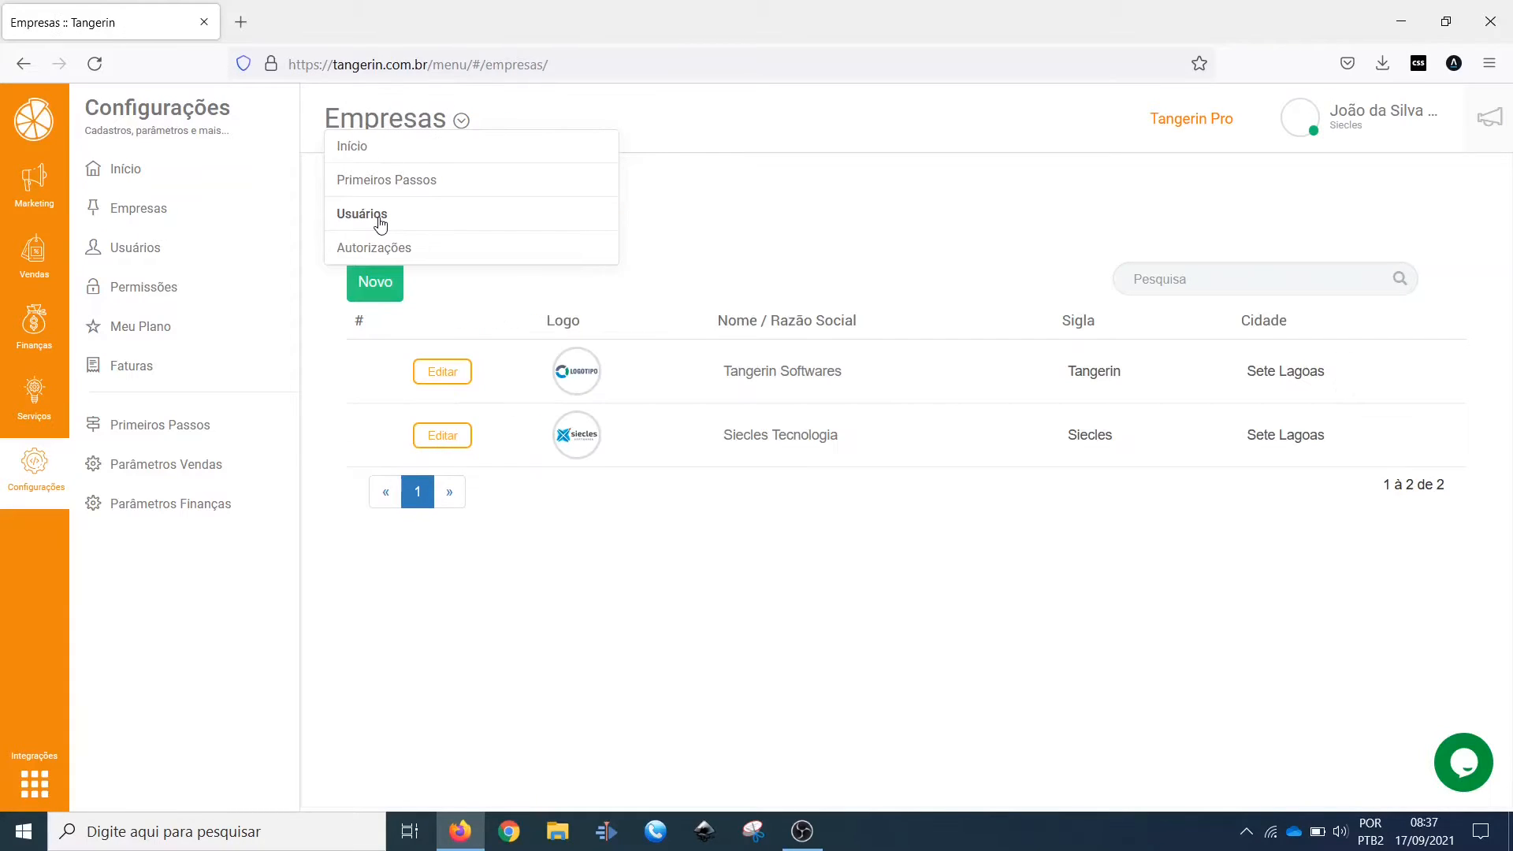
{"action": "left_click", "coordinate": [1207, 365]}
{"action": "mouse_move", "coordinate": [410, 131]}
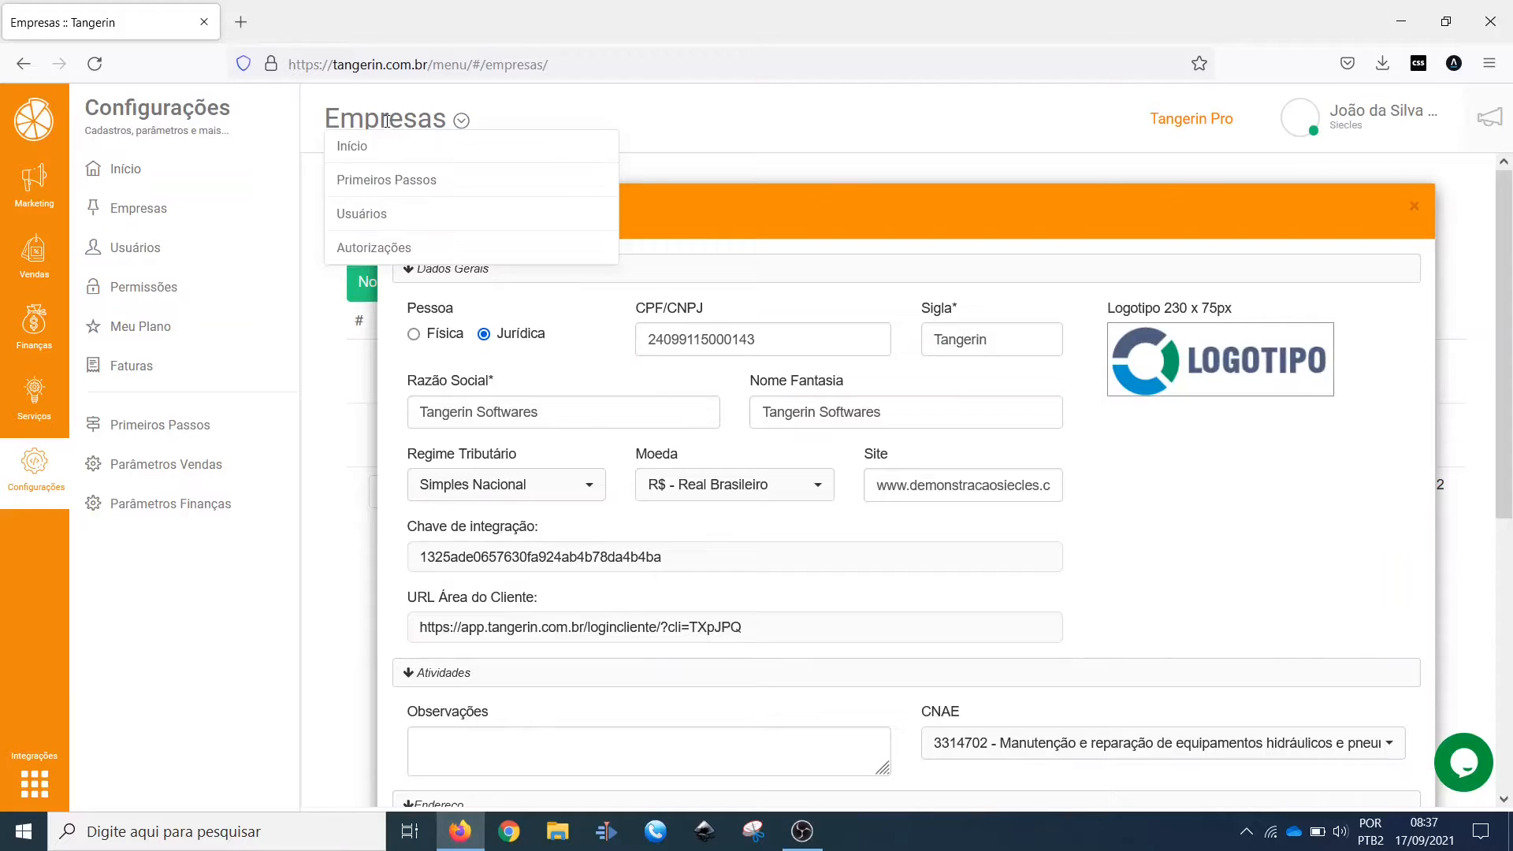
{"action": "left_click", "coordinate": [388, 180]}
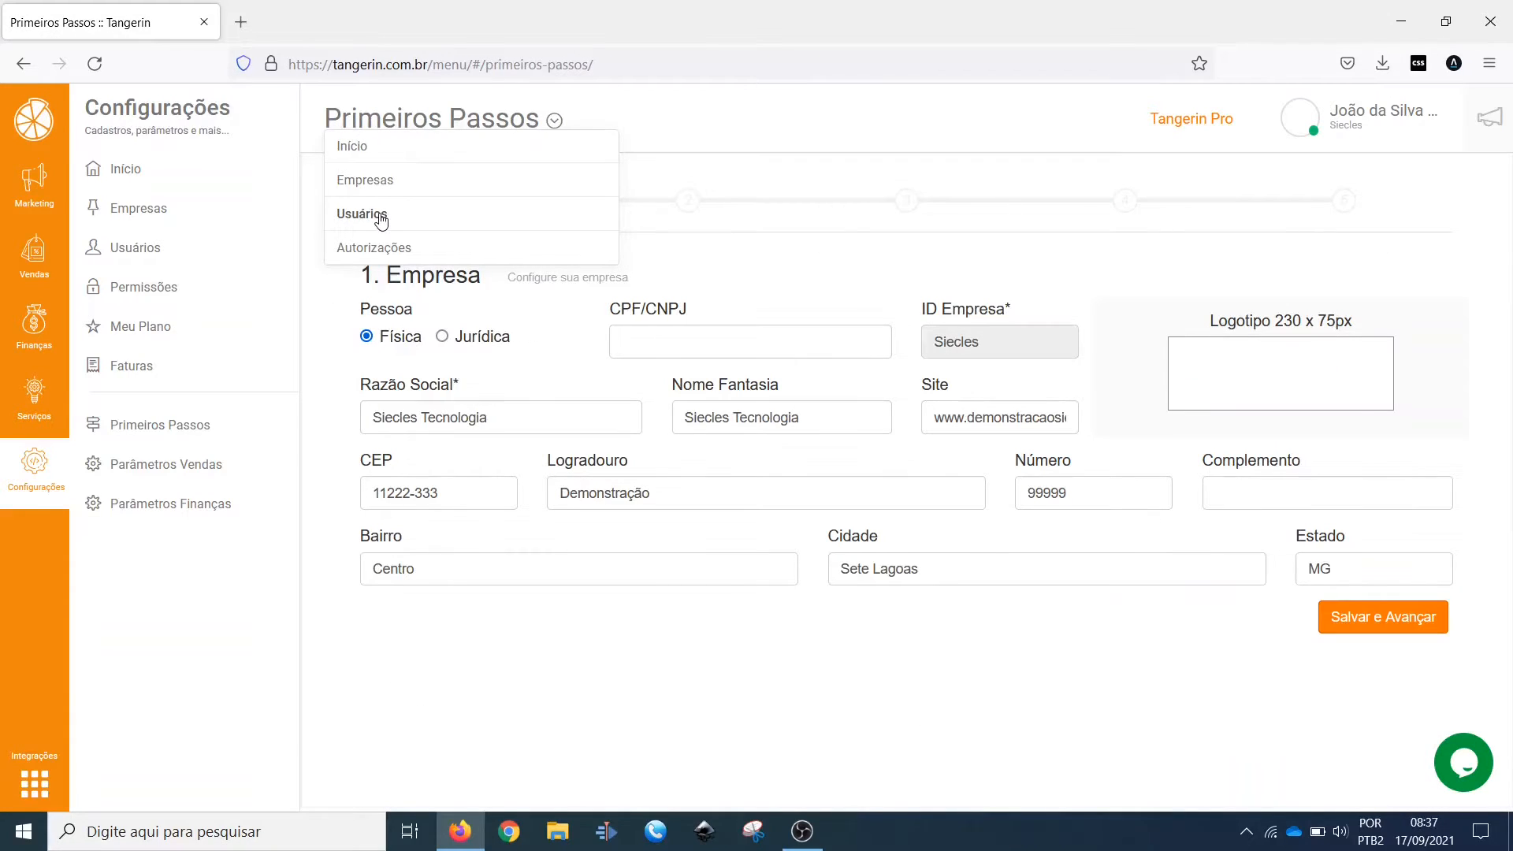
Step: Use the page-title shortcuts to visit Usuários, Empresas and Início, ending on the Autorizações page
{"action": "left_click", "coordinate": [378, 214]}
{"action": "left_click", "coordinate": [379, 215]}
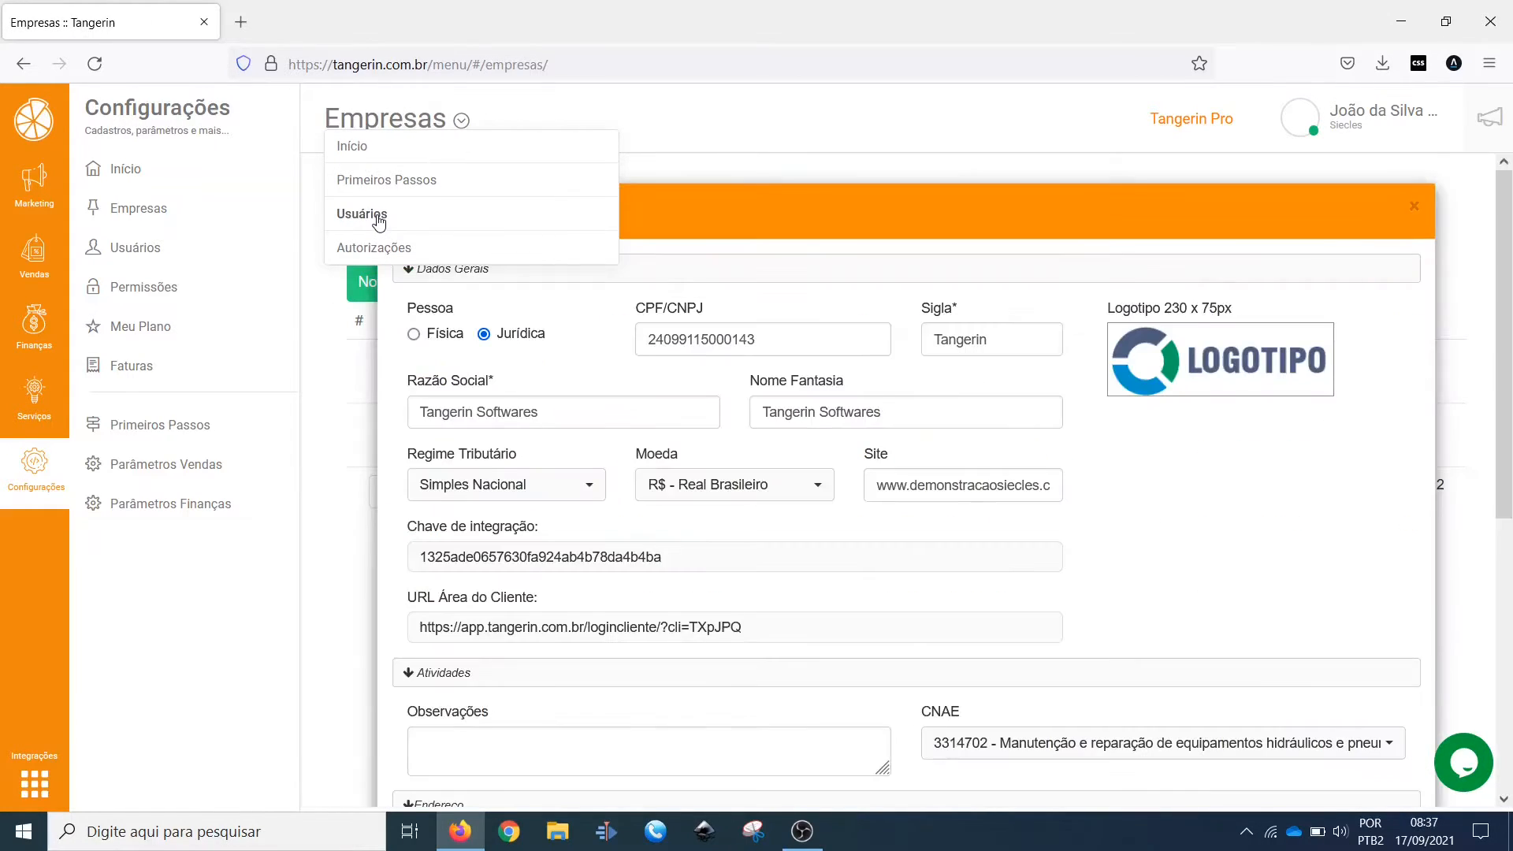
{"action": "left_click", "coordinate": [381, 248]}
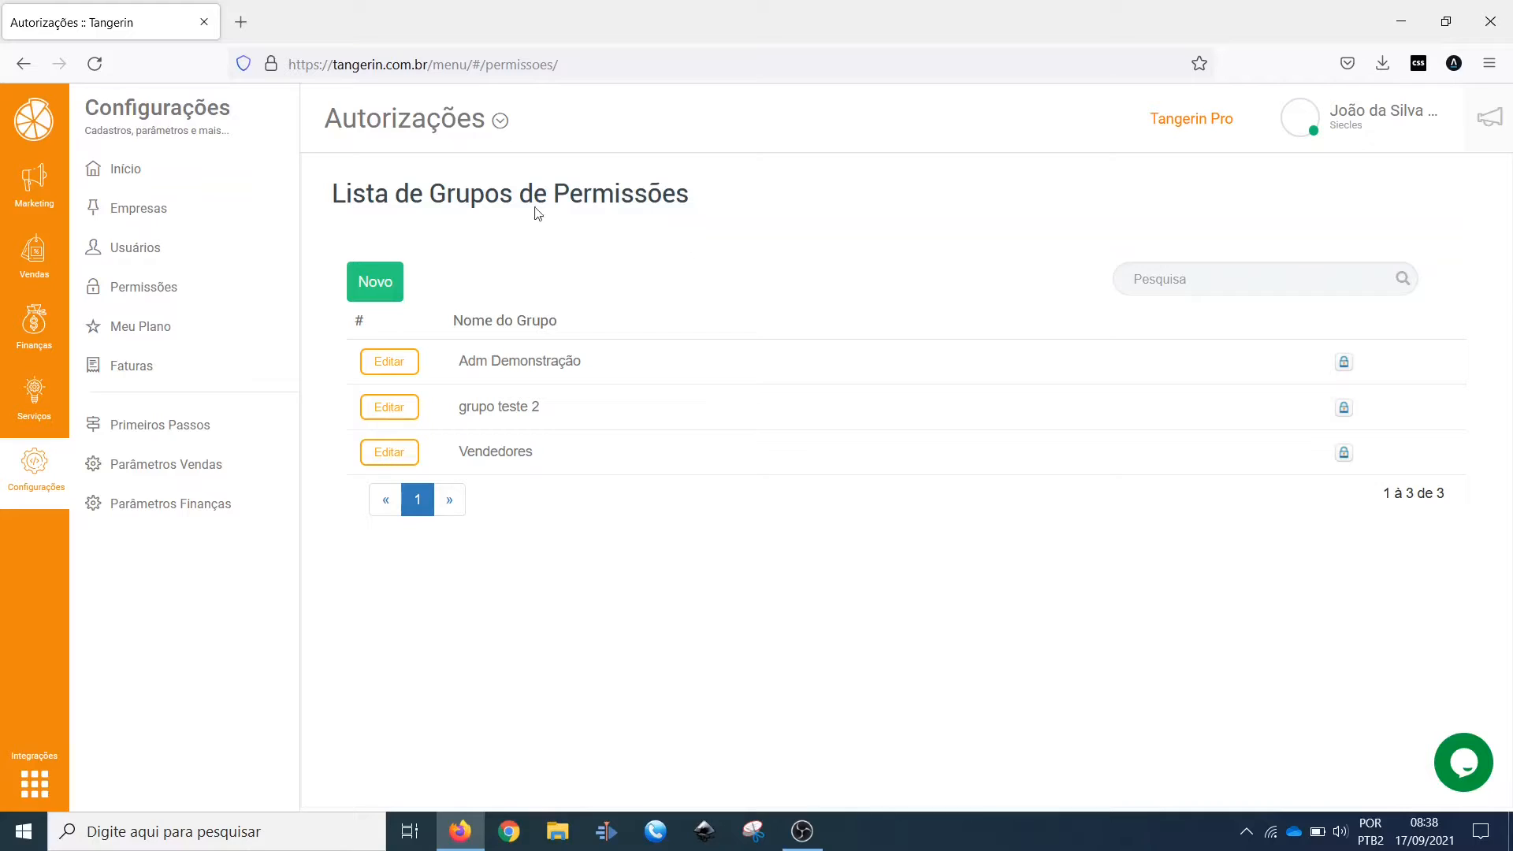
{"action": "mouse_move", "coordinate": [457, 148]}
{"action": "left_click", "coordinate": [383, 151]}
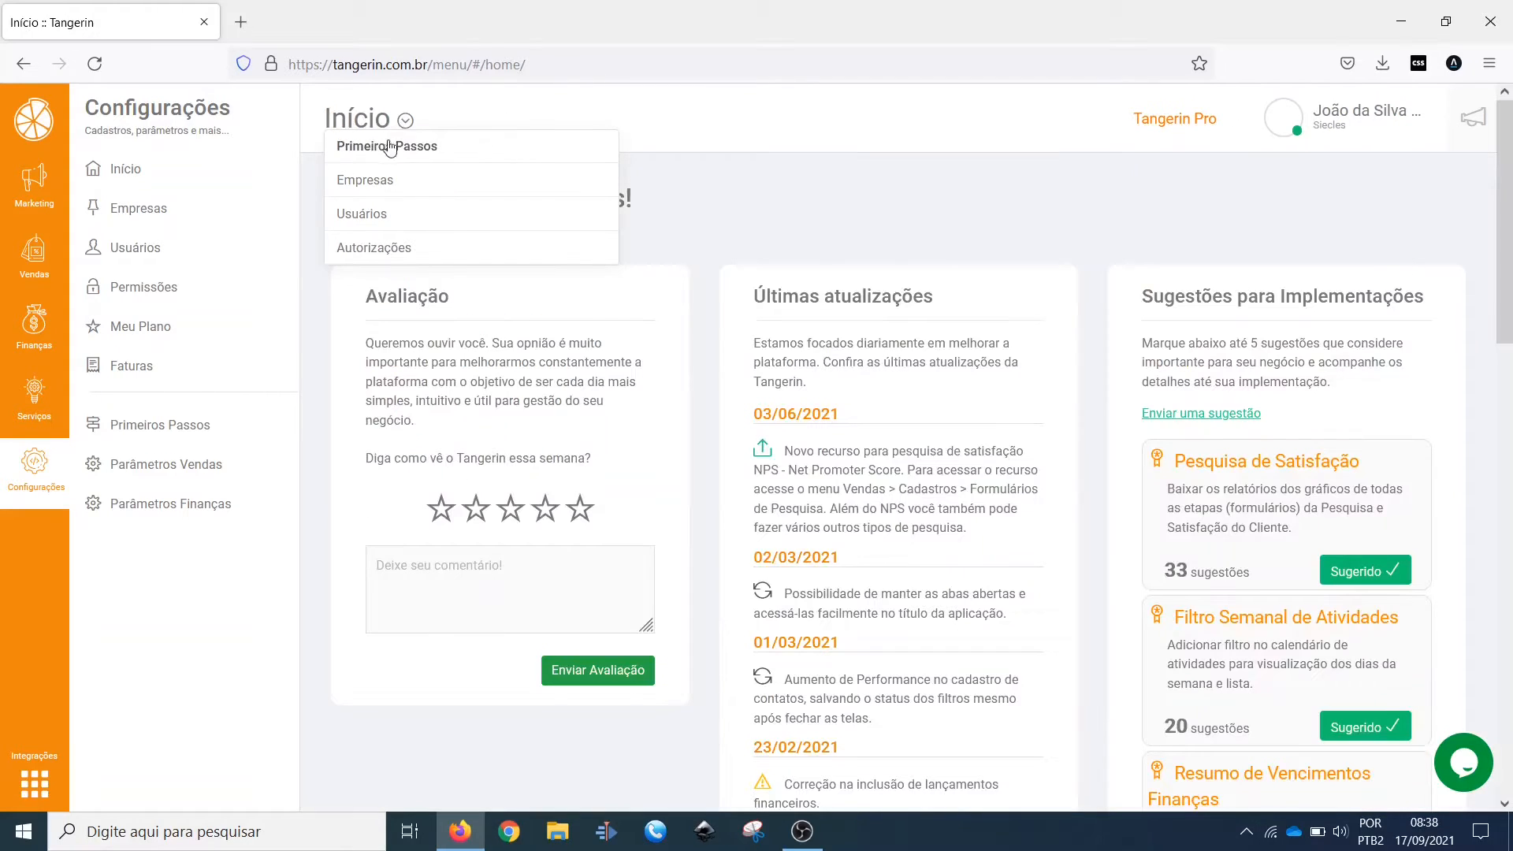
{"action": "left_click", "coordinate": [398, 181]}
{"action": "left_click", "coordinate": [388, 213]}
{"action": "left_click", "coordinate": [394, 249]}
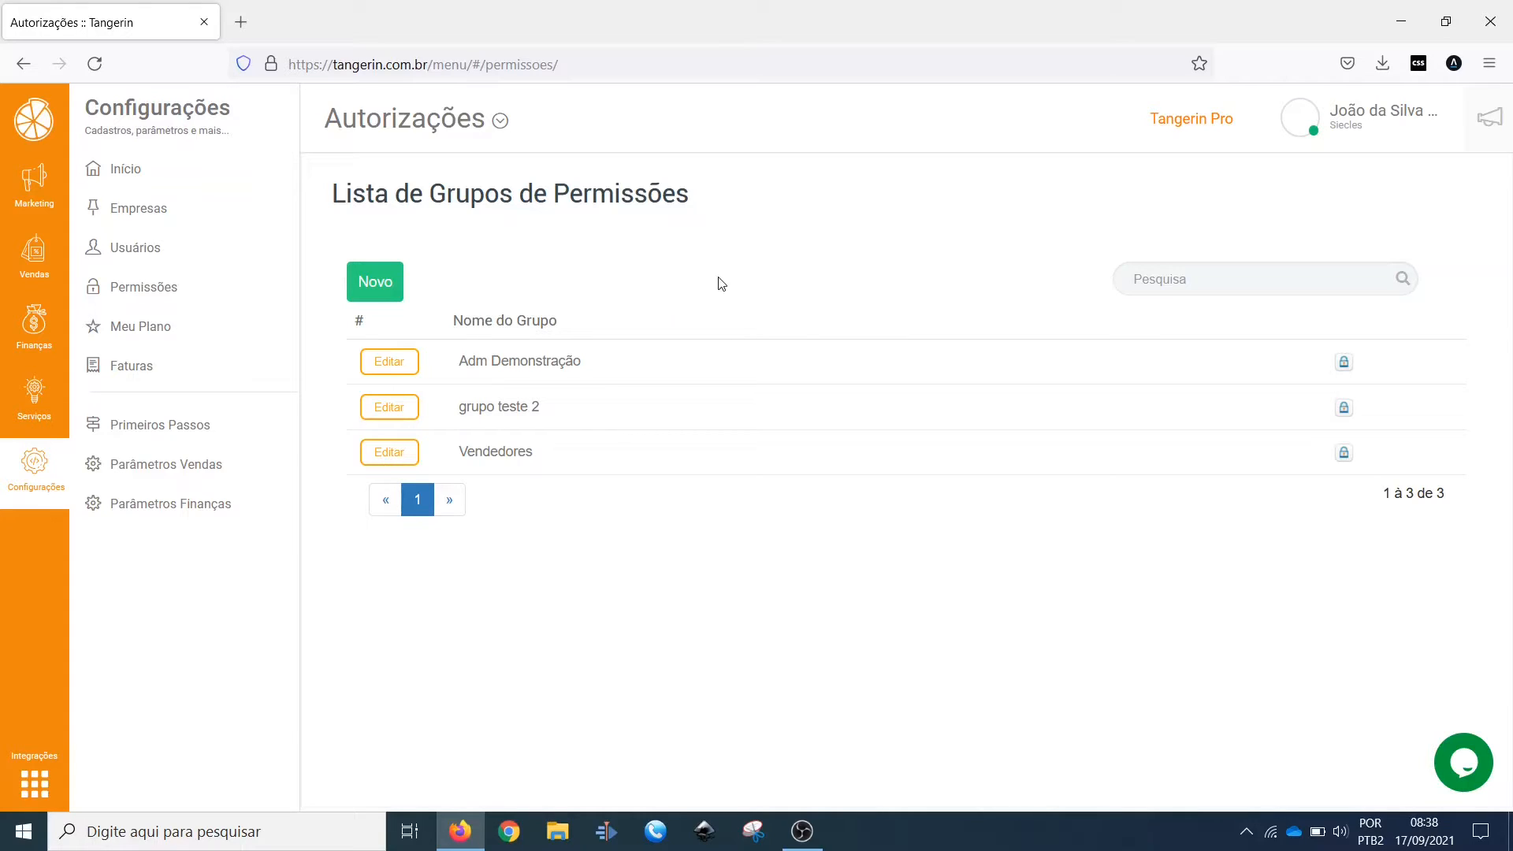
Step: Go to Parâmetros Vendas and look through its Dados Gerais, Perfil de Usuários and Restrição de Contatos sections
{"action": "left_click", "coordinate": [145, 471]}
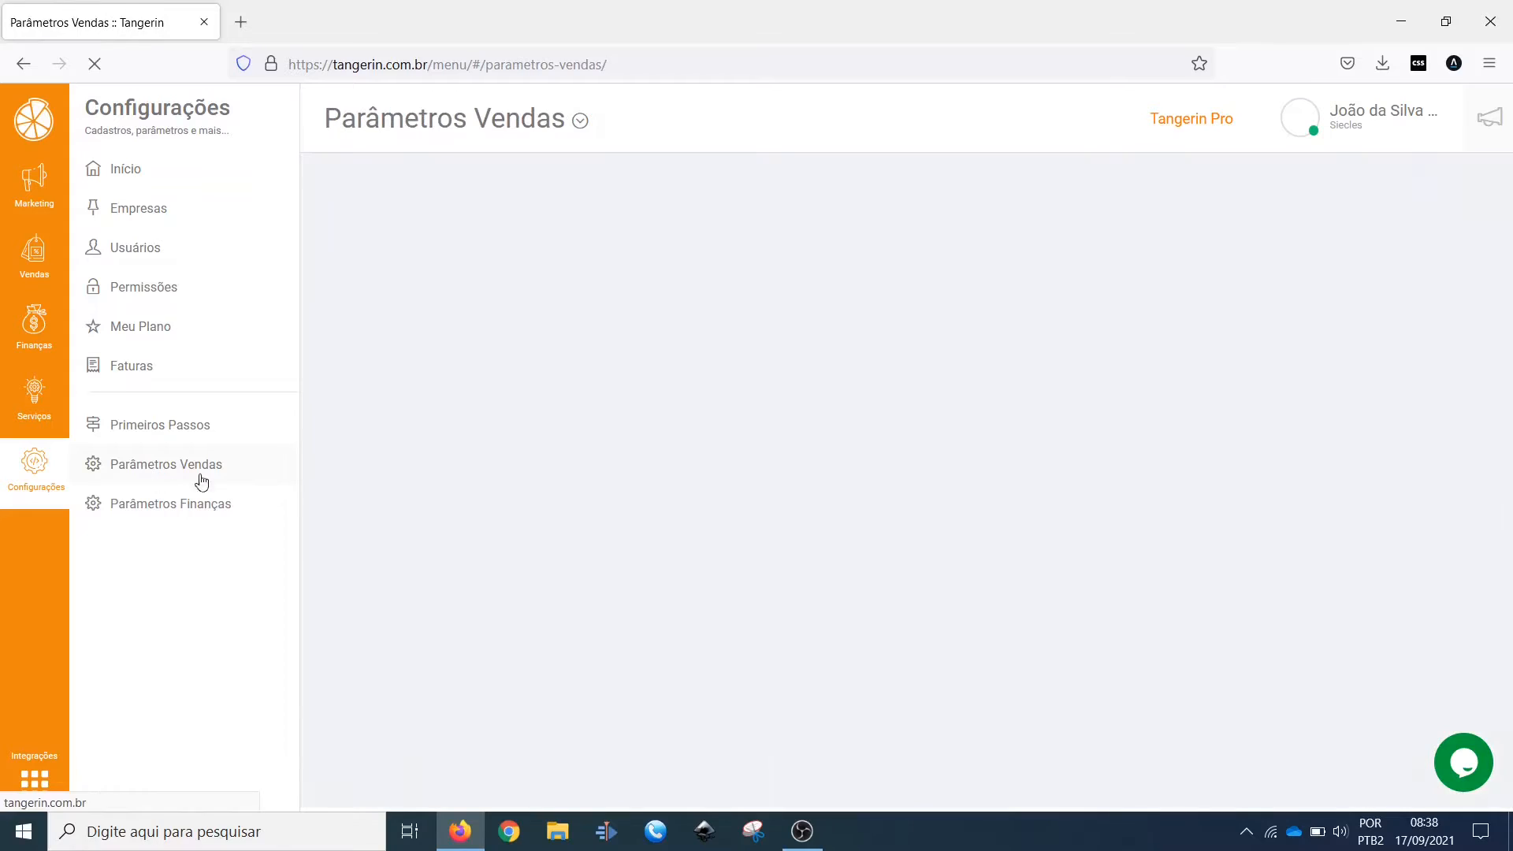
{"action": "scroll", "coordinate": [765, 290], "scroll_direction": "down", "scroll_amount": 4}
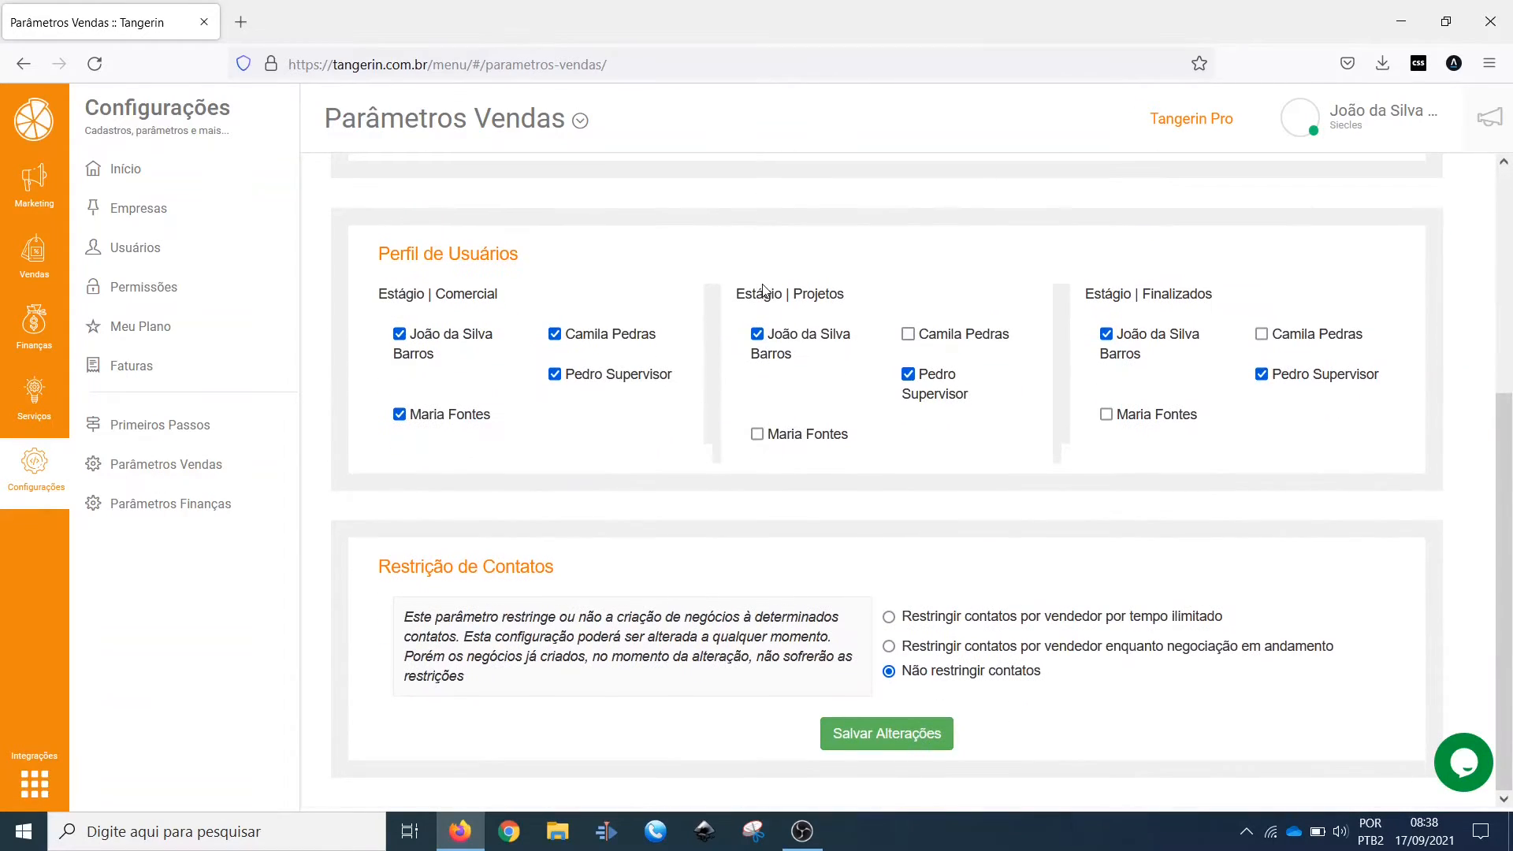
{"action": "scroll", "coordinate": [762, 290], "scroll_direction": "up", "scroll_amount": 4}
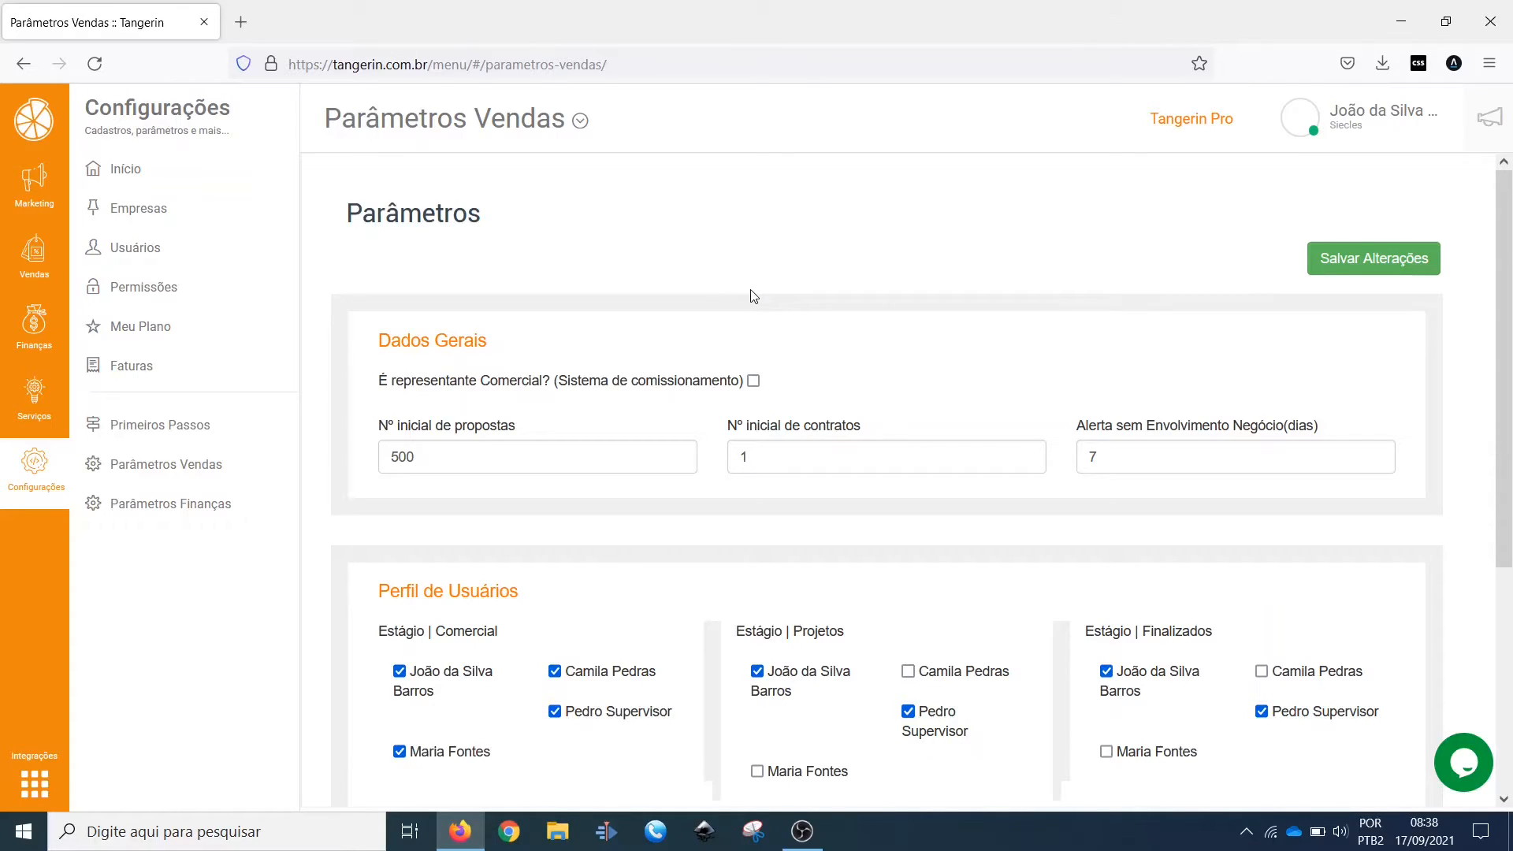
{"action": "scroll", "coordinate": [819, 315], "scroll_direction": "down", "scroll_amount": 5}
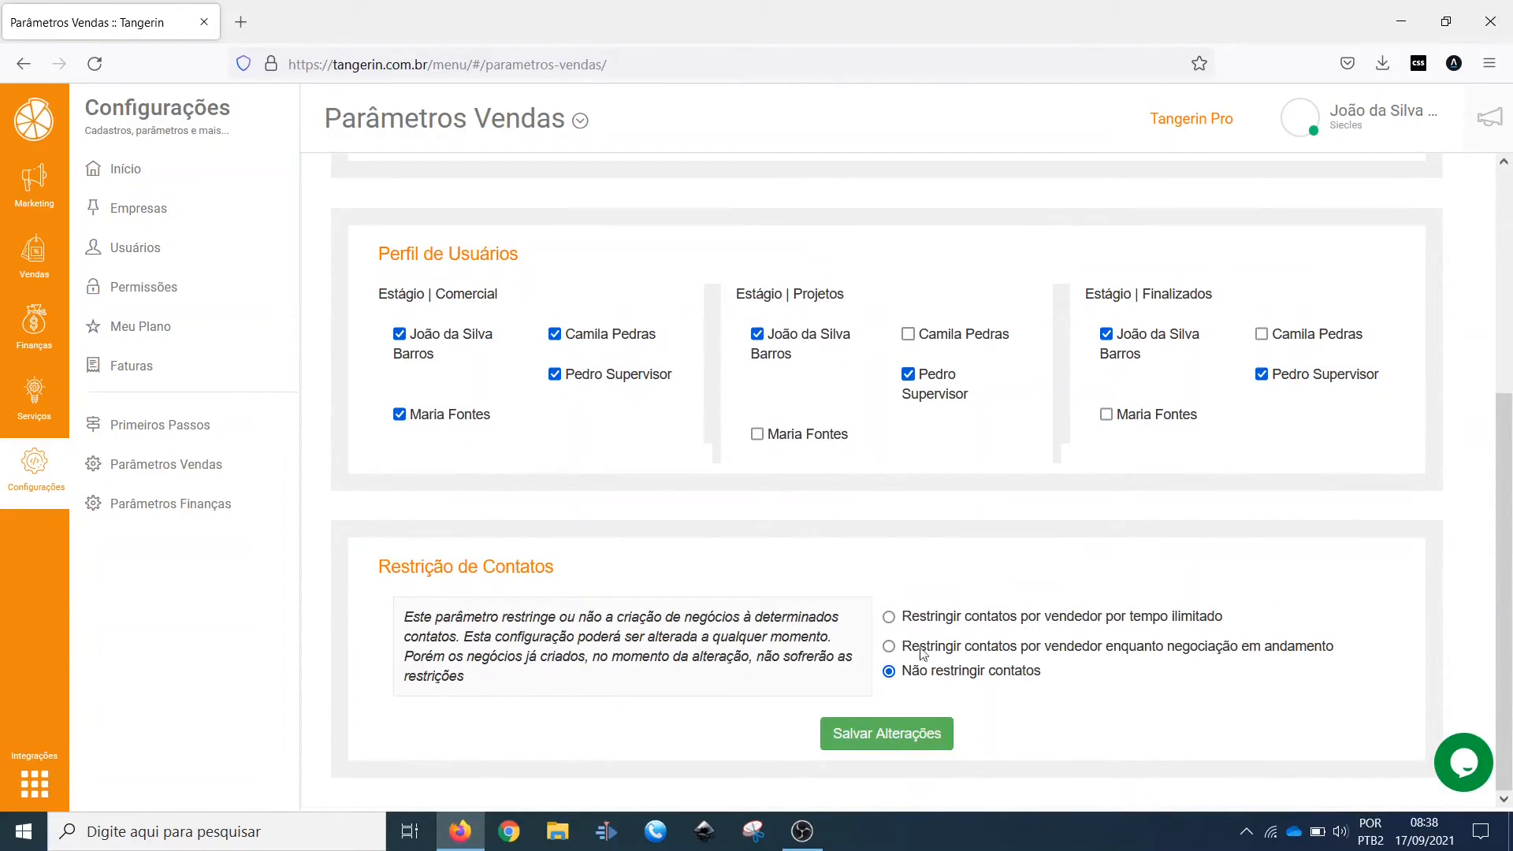
{"action": "scroll", "coordinate": [934, 599], "scroll_direction": "up", "scroll_amount": 5}
{"action": "scroll", "coordinate": [792, 354], "scroll_direction": "down", "scroll_amount": 5}
{"action": "scroll", "coordinate": [611, 344], "scroll_direction": "up", "scroll_amount": 5}
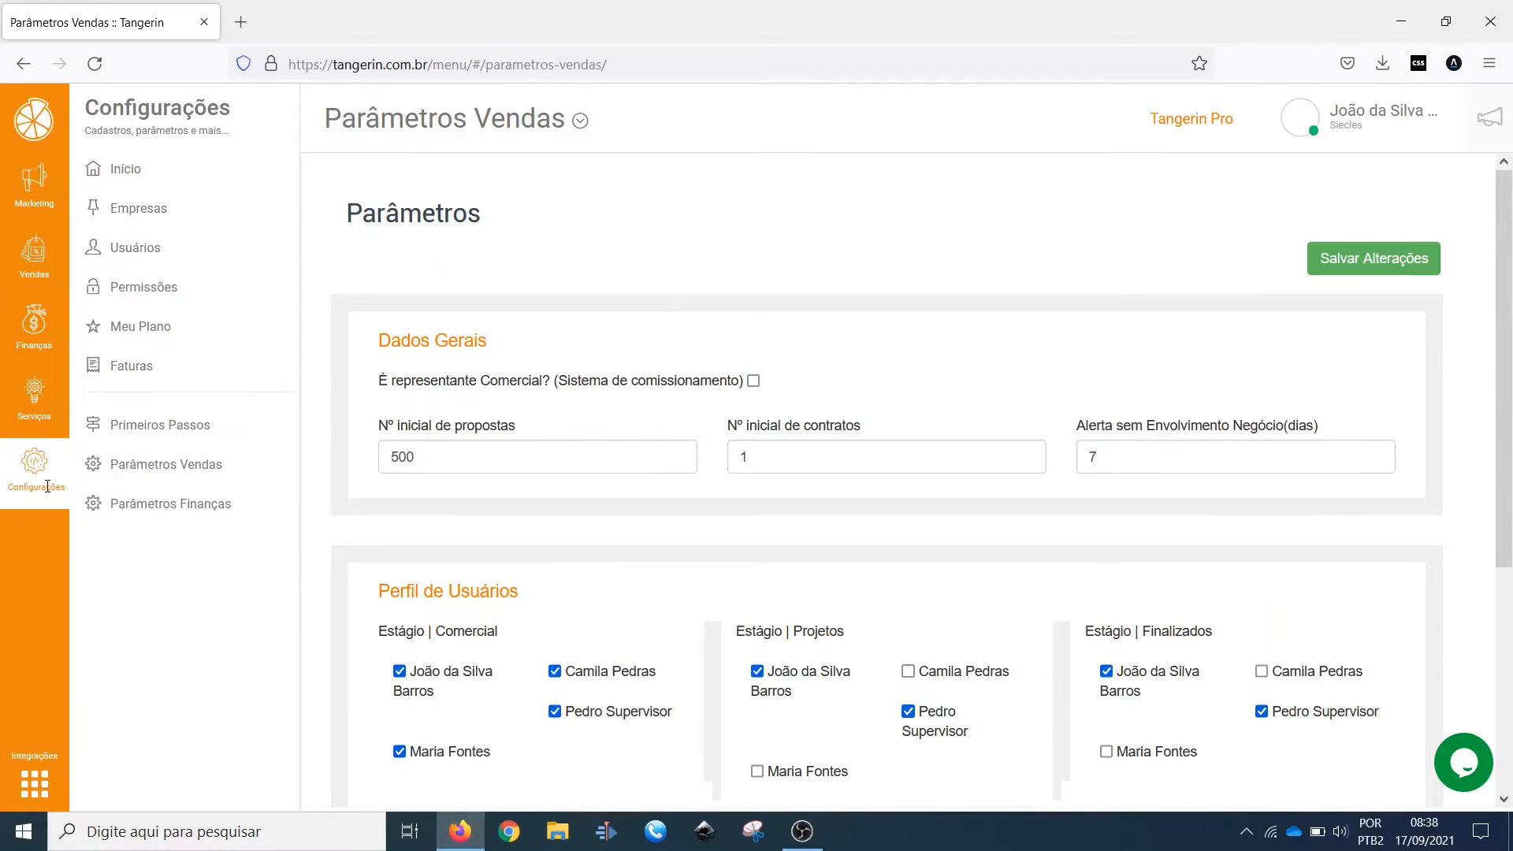
Step: Examine the initial proposal number, initial contract number and no-involvement alert days in Dados Gerais
{"action": "left_click_drag", "start_coordinate": [440, 456], "coordinate": [371, 456]}
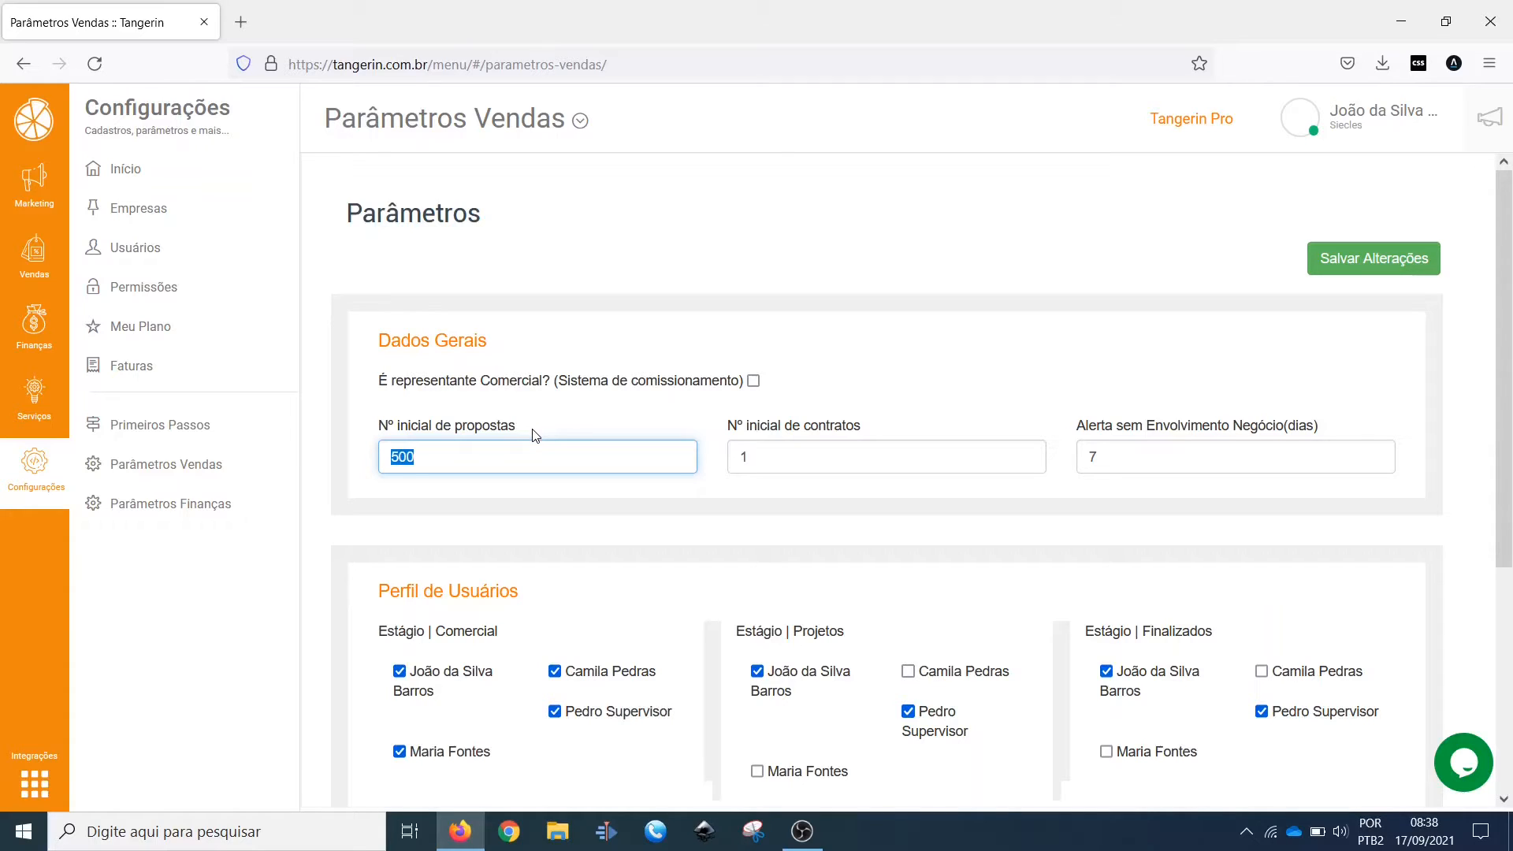
{"action": "left_click_drag", "start_coordinate": [442, 461], "coordinate": [371, 463]}
{"action": "left_click_drag", "start_coordinate": [436, 464], "coordinate": [327, 456]}
{"action": "left_click_drag", "start_coordinate": [750, 458], "coordinate": [715, 456]}
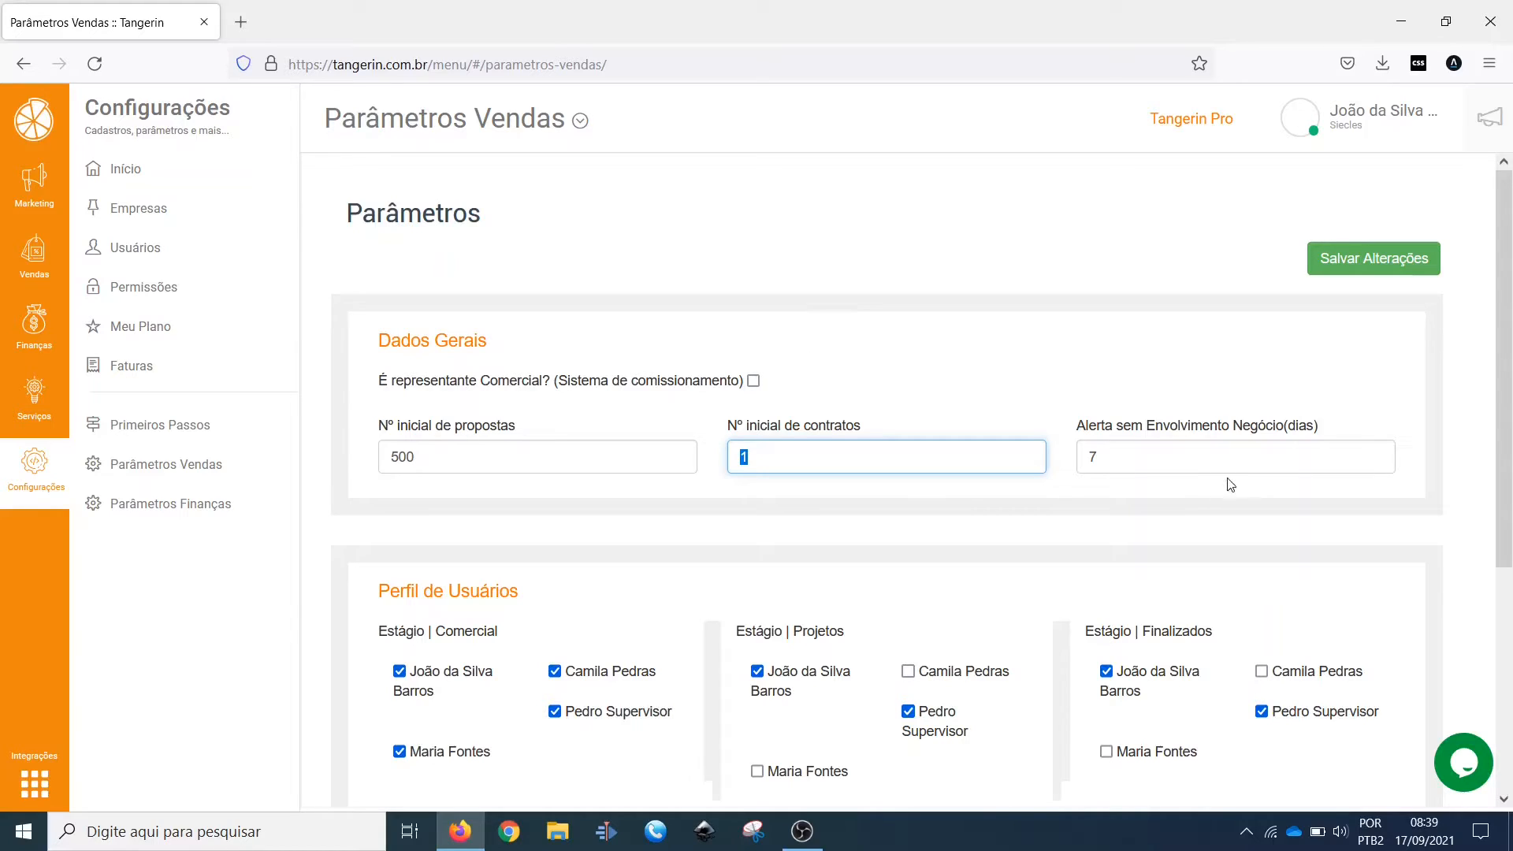
{"action": "left_click_drag", "start_coordinate": [1078, 429], "coordinate": [1328, 436]}
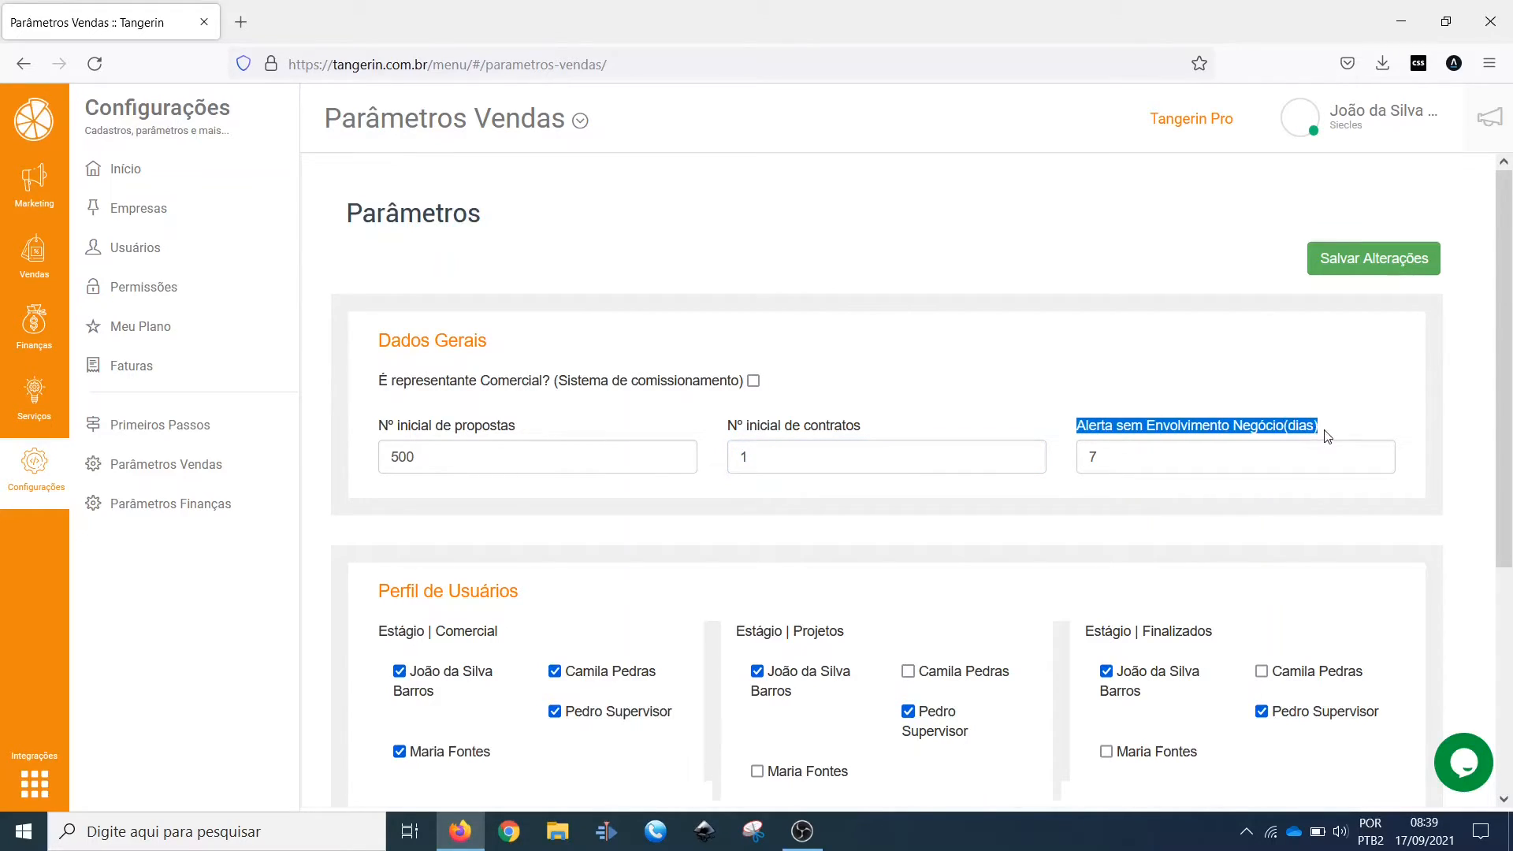
{"action": "double_click", "coordinate": [1096, 429]}
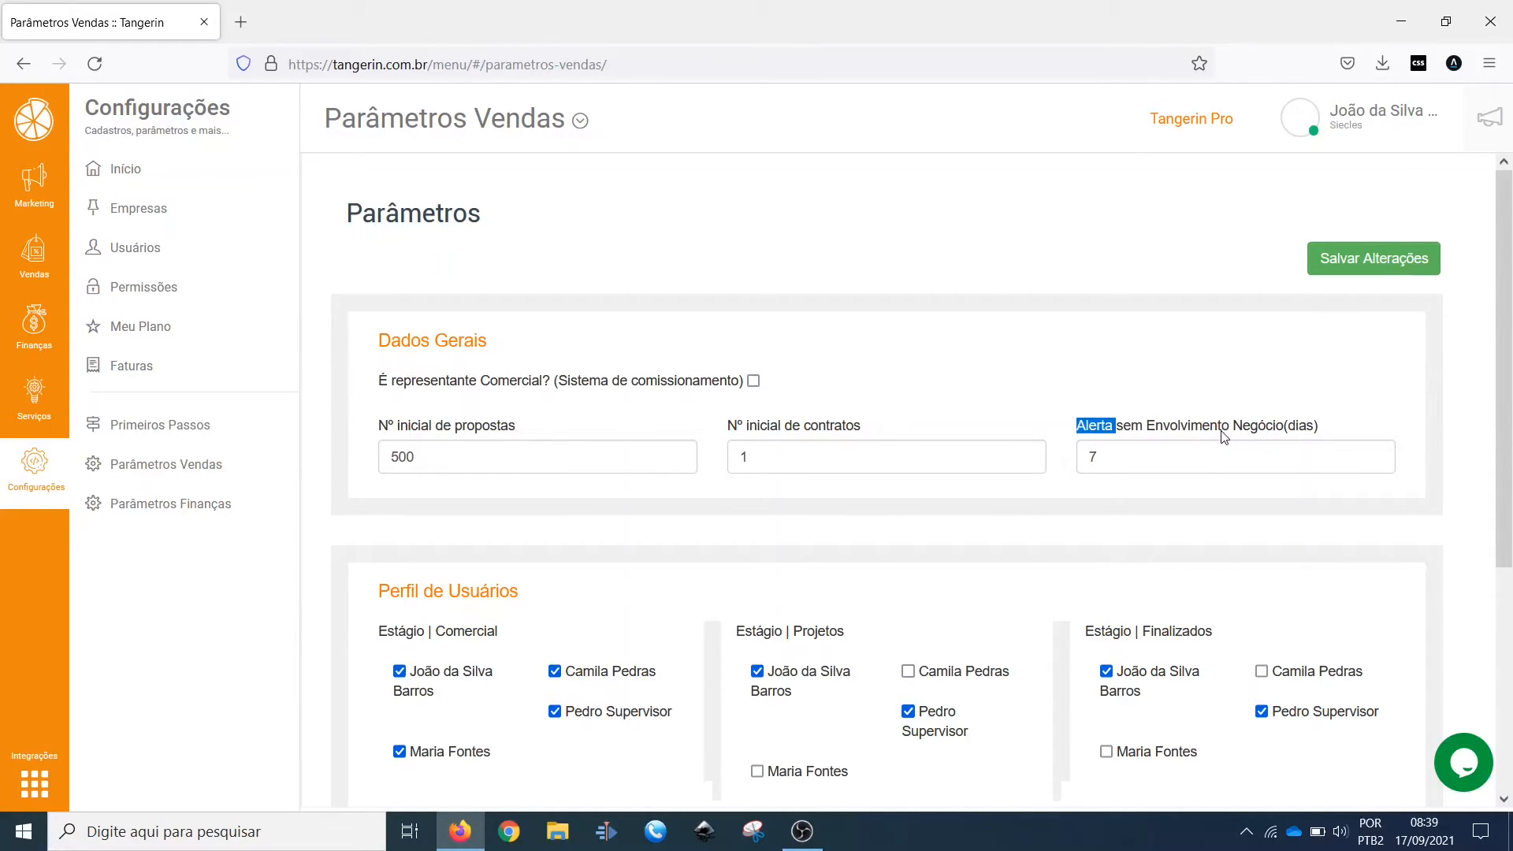
{"action": "double_click", "coordinate": [1097, 457]}
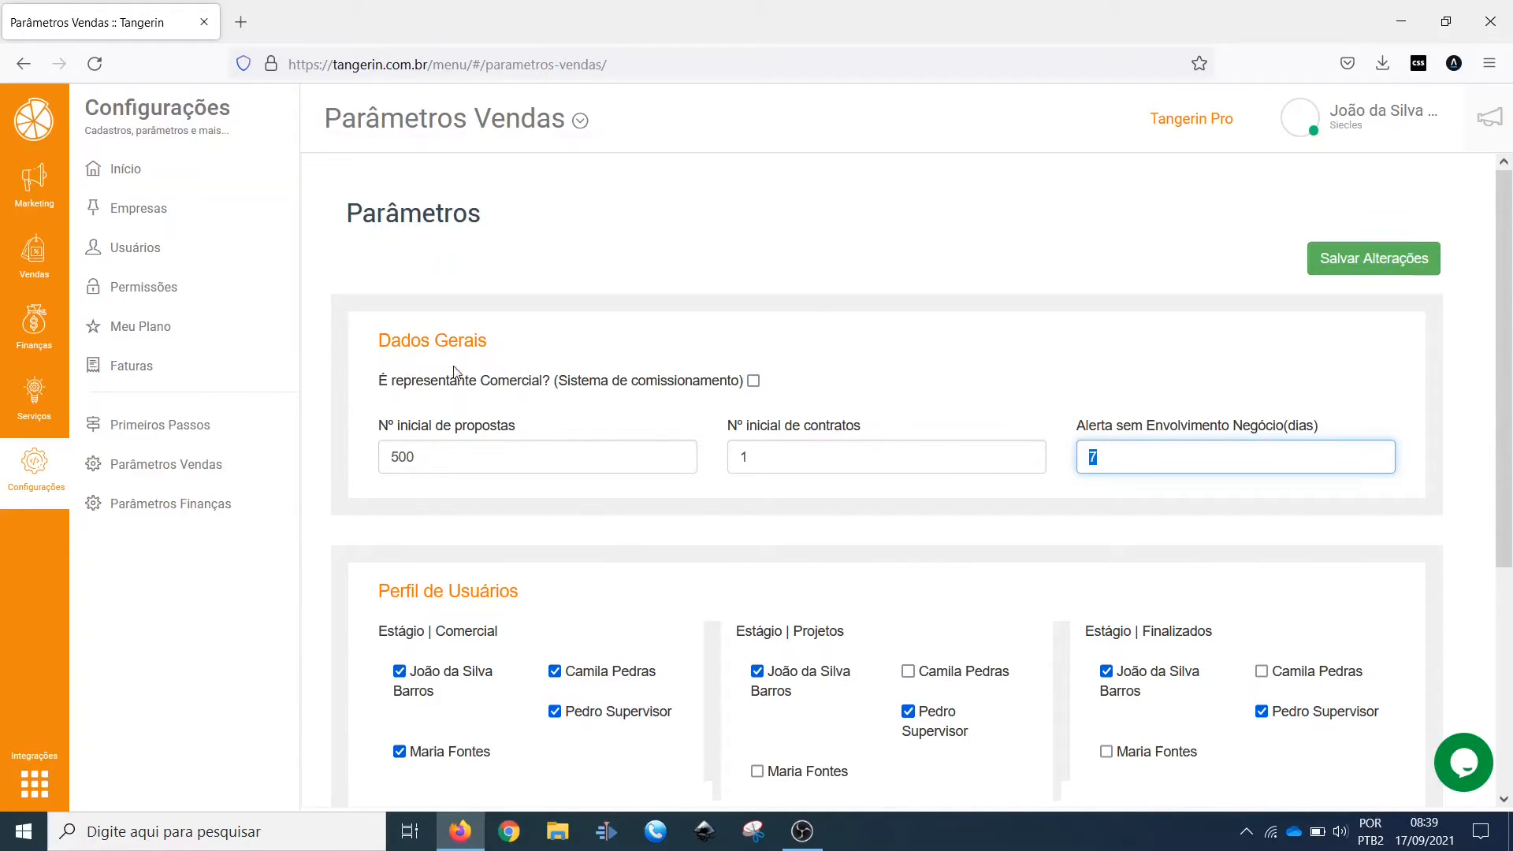
Step: Try enabling the É representante Comercial option in Dados Gerais, and disable it again
{"action": "left_click_drag", "start_coordinate": [378, 385], "coordinate": [649, 395]}
{"action": "left_click", "coordinate": [703, 403]}
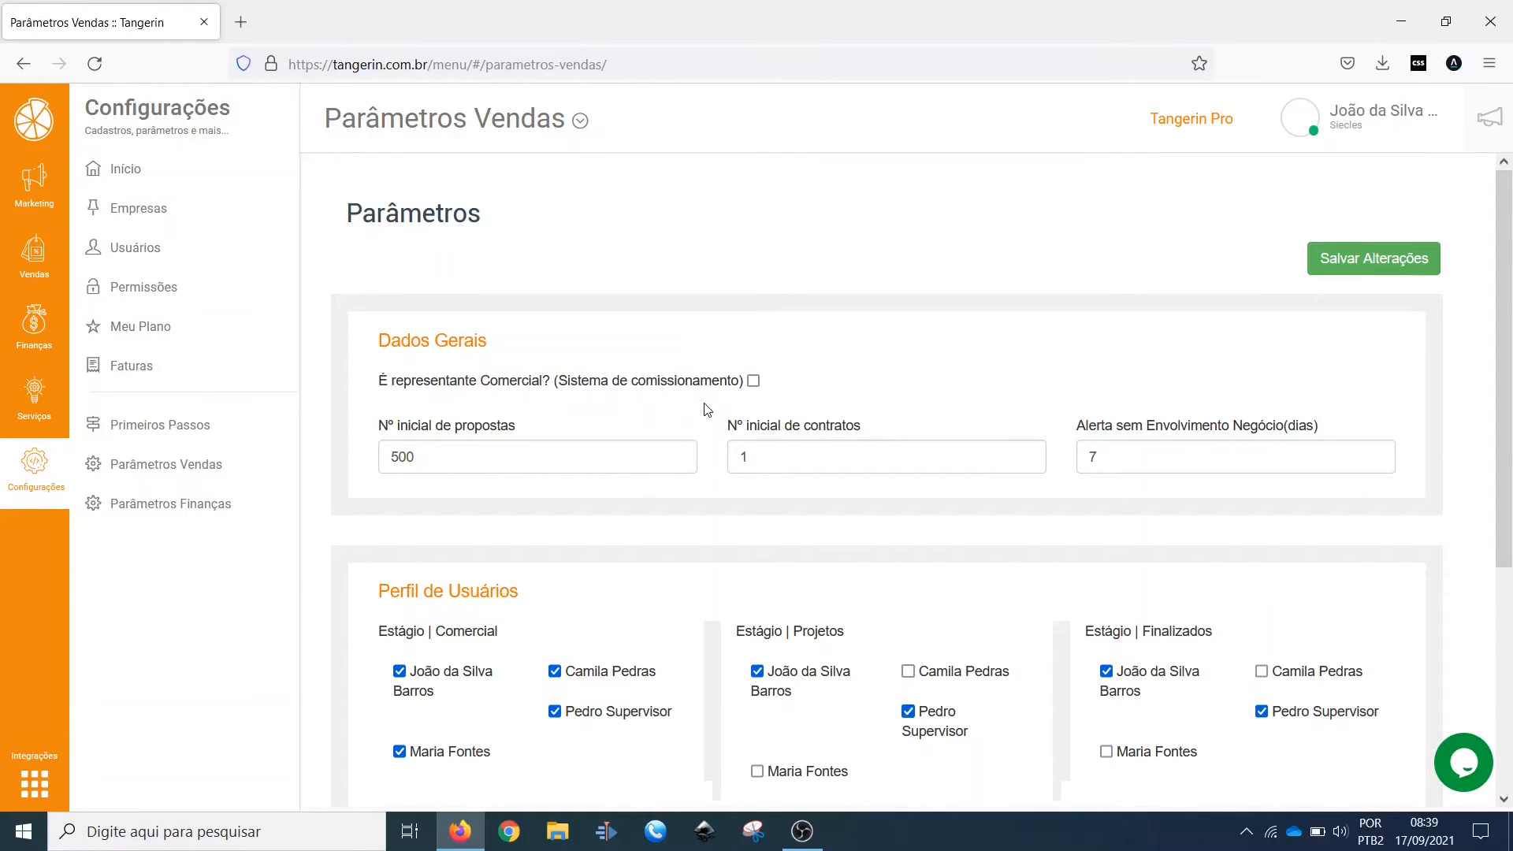
{"action": "left_click", "coordinate": [754, 382]}
{"action": "mouse_move", "coordinate": [362, 377]}
{"action": "left_mouse_down"}
{"action": "mouse_move", "coordinate": [760, 378]}
{"action": "mouse_move", "coordinate": [374, 385]}
{"action": "left_mouse_up"}
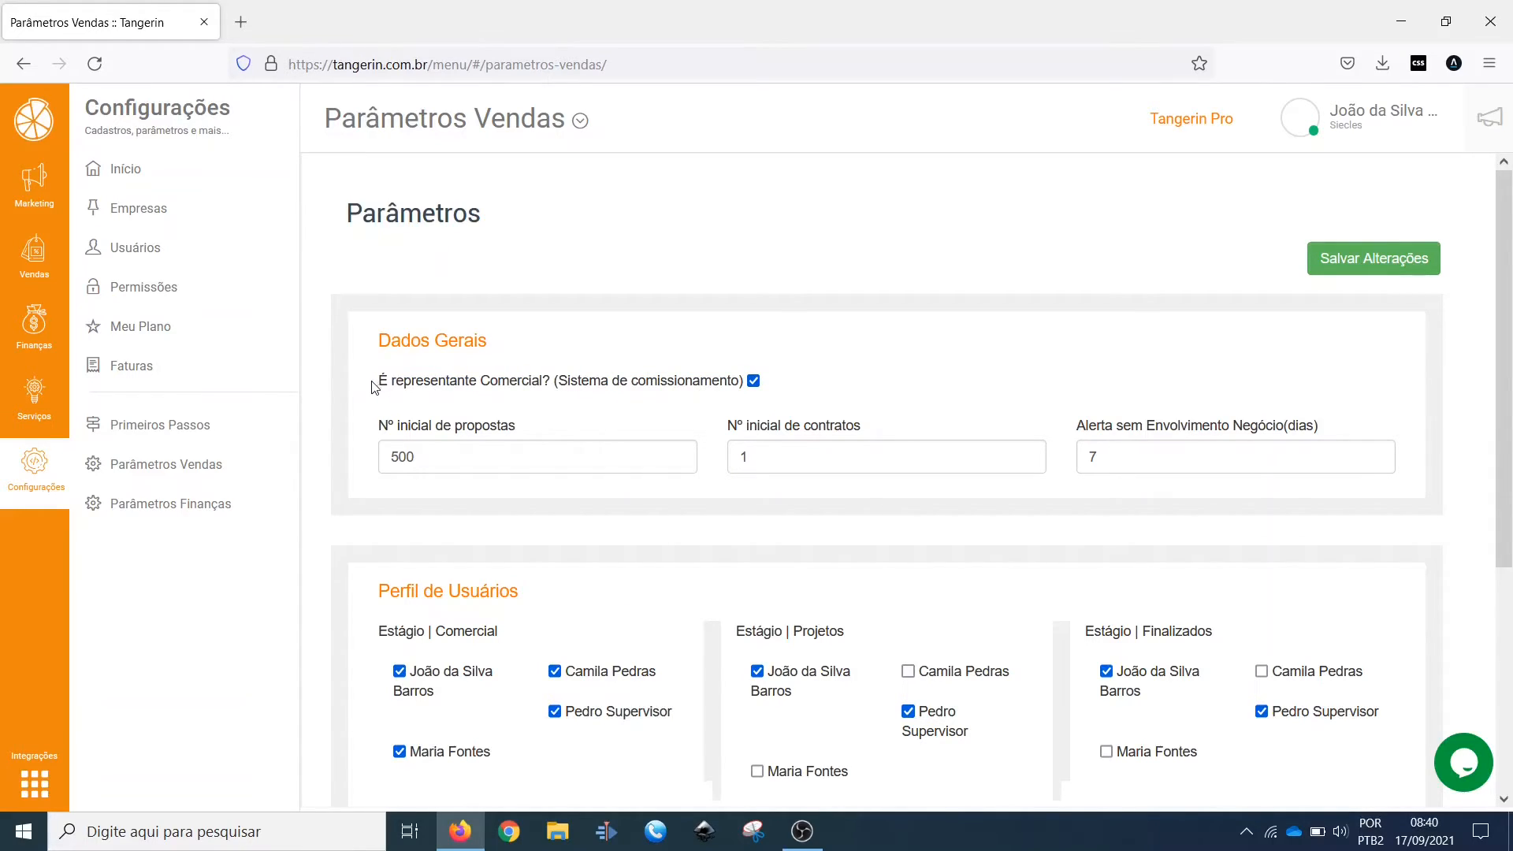
{"action": "left_click", "coordinate": [754, 383]}
Step: Examine the Comercial, Projetos and Finalizados stages under Perfil de Usuários
{"action": "scroll", "coordinate": [805, 392], "scroll_direction": "down", "scroll_amount": 4}
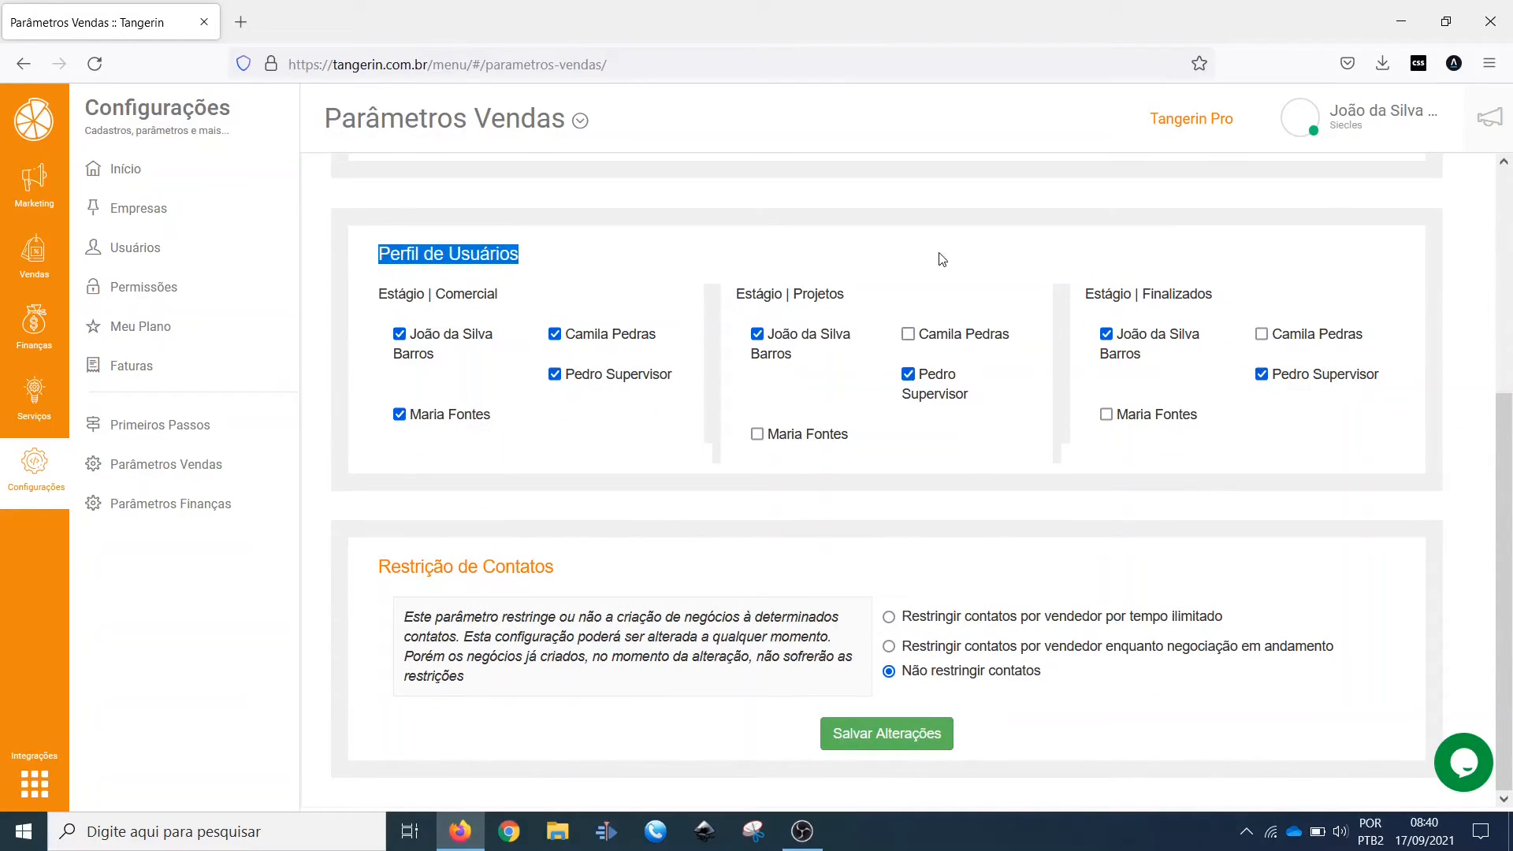
{"action": "left_click", "coordinate": [631, 273]}
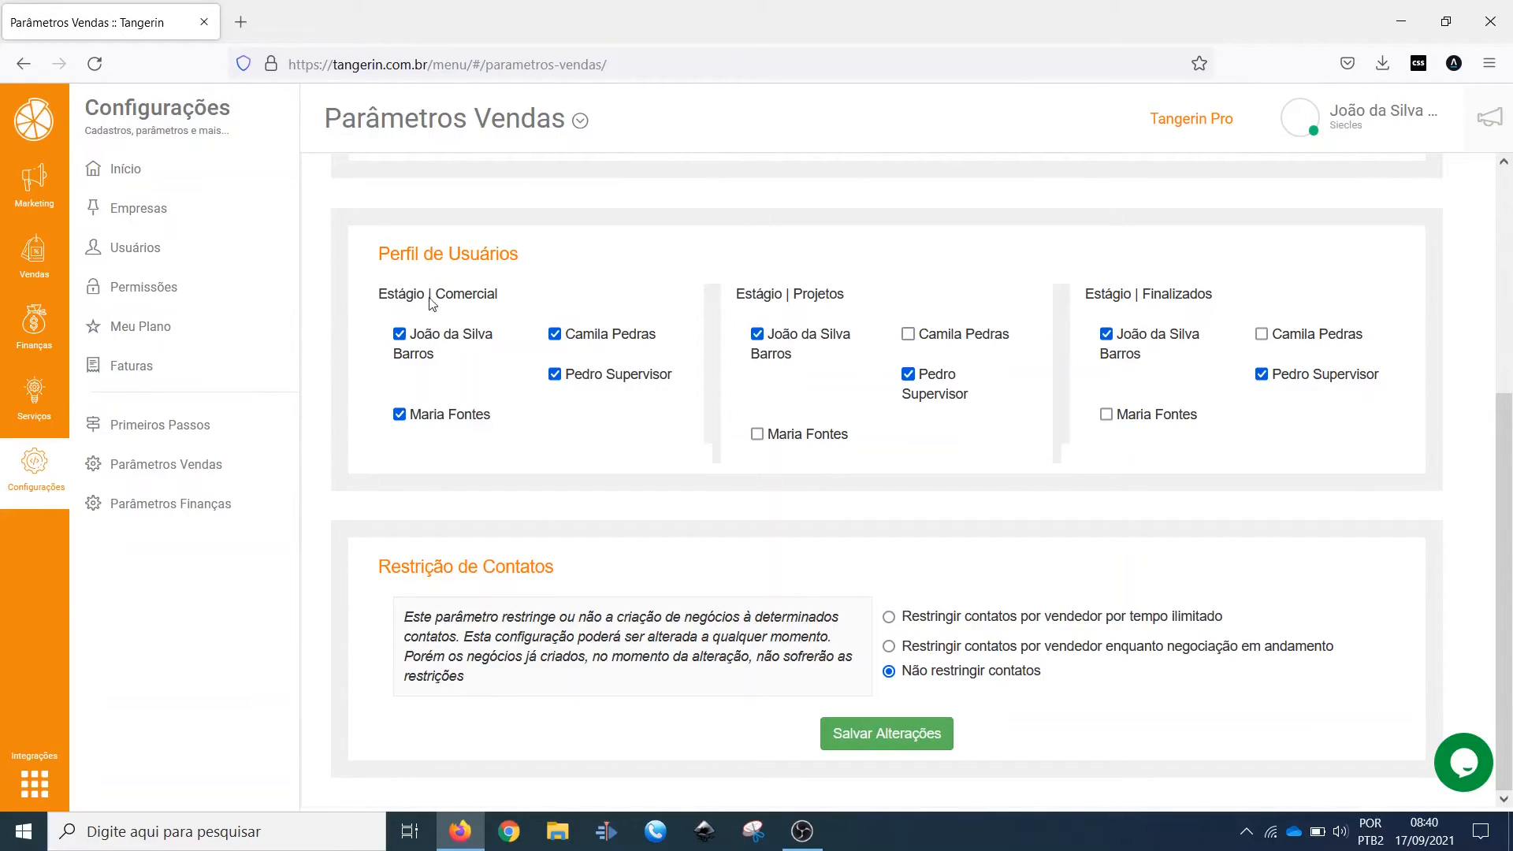
{"action": "left_click_drag", "start_coordinate": [370, 300], "coordinate": [506, 300]}
{"action": "left_click_drag", "start_coordinate": [738, 300], "coordinate": [875, 306]}
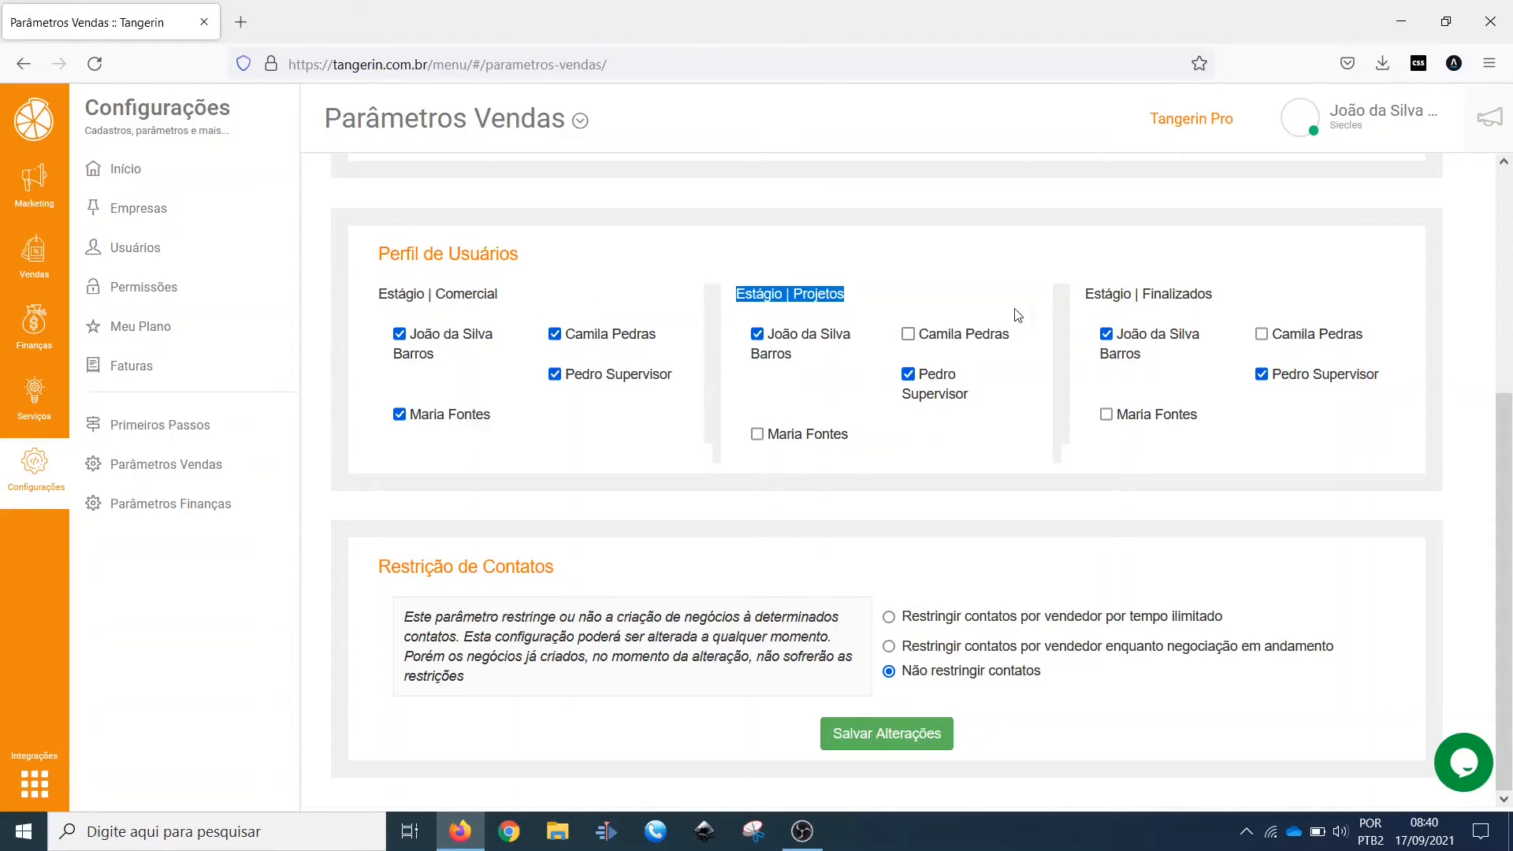
{"action": "left_click_drag", "start_coordinate": [1080, 300], "coordinate": [1225, 297]}
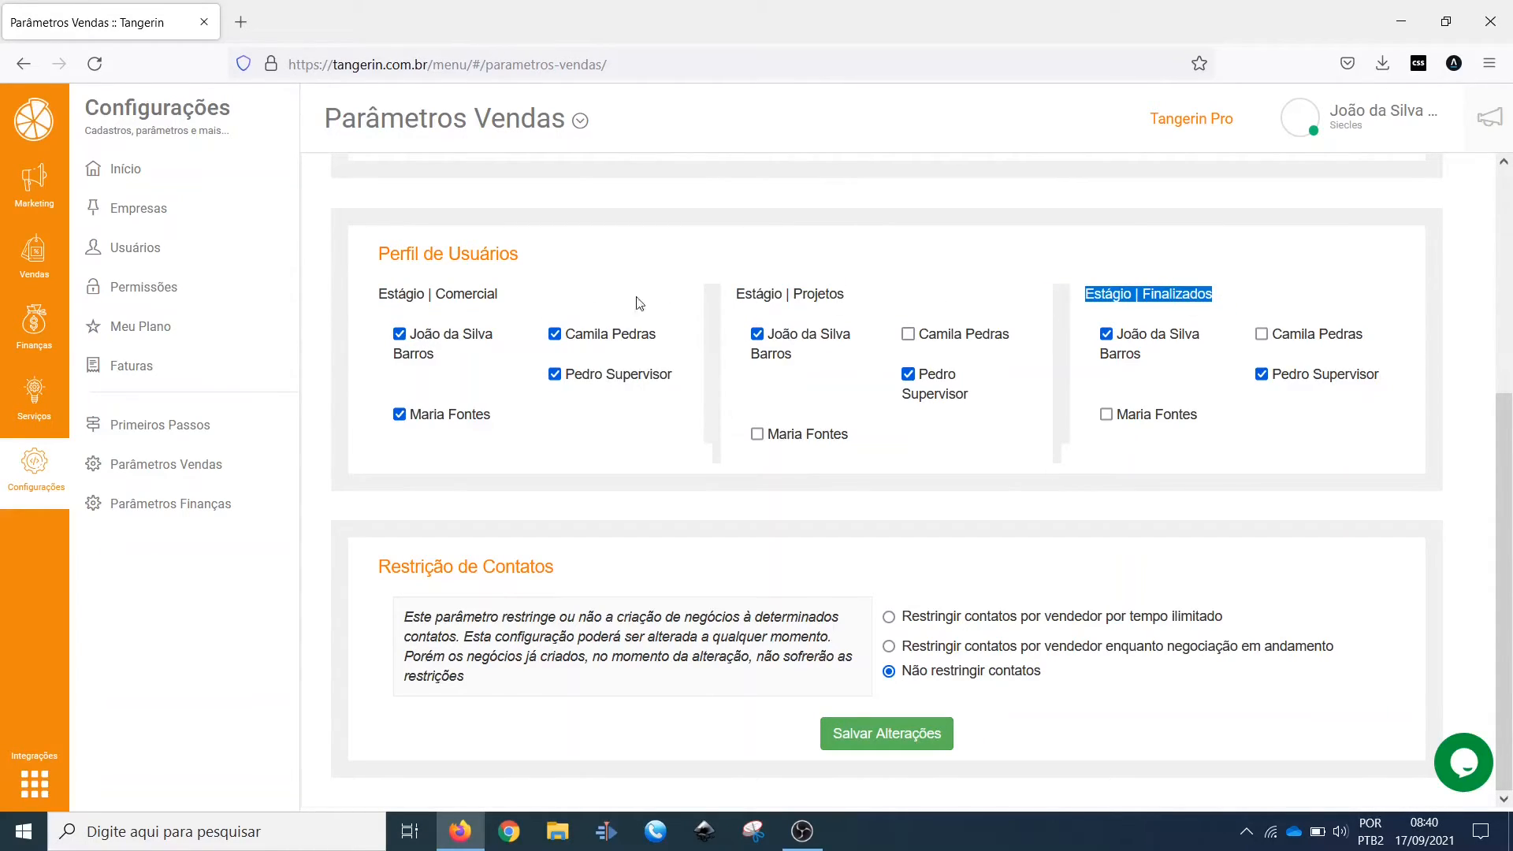
{"action": "left_click", "coordinate": [596, 304]}
Step: Try removing the first two users from the Comercial stage, and restore their access
{"action": "left_click", "coordinate": [443, 342]}
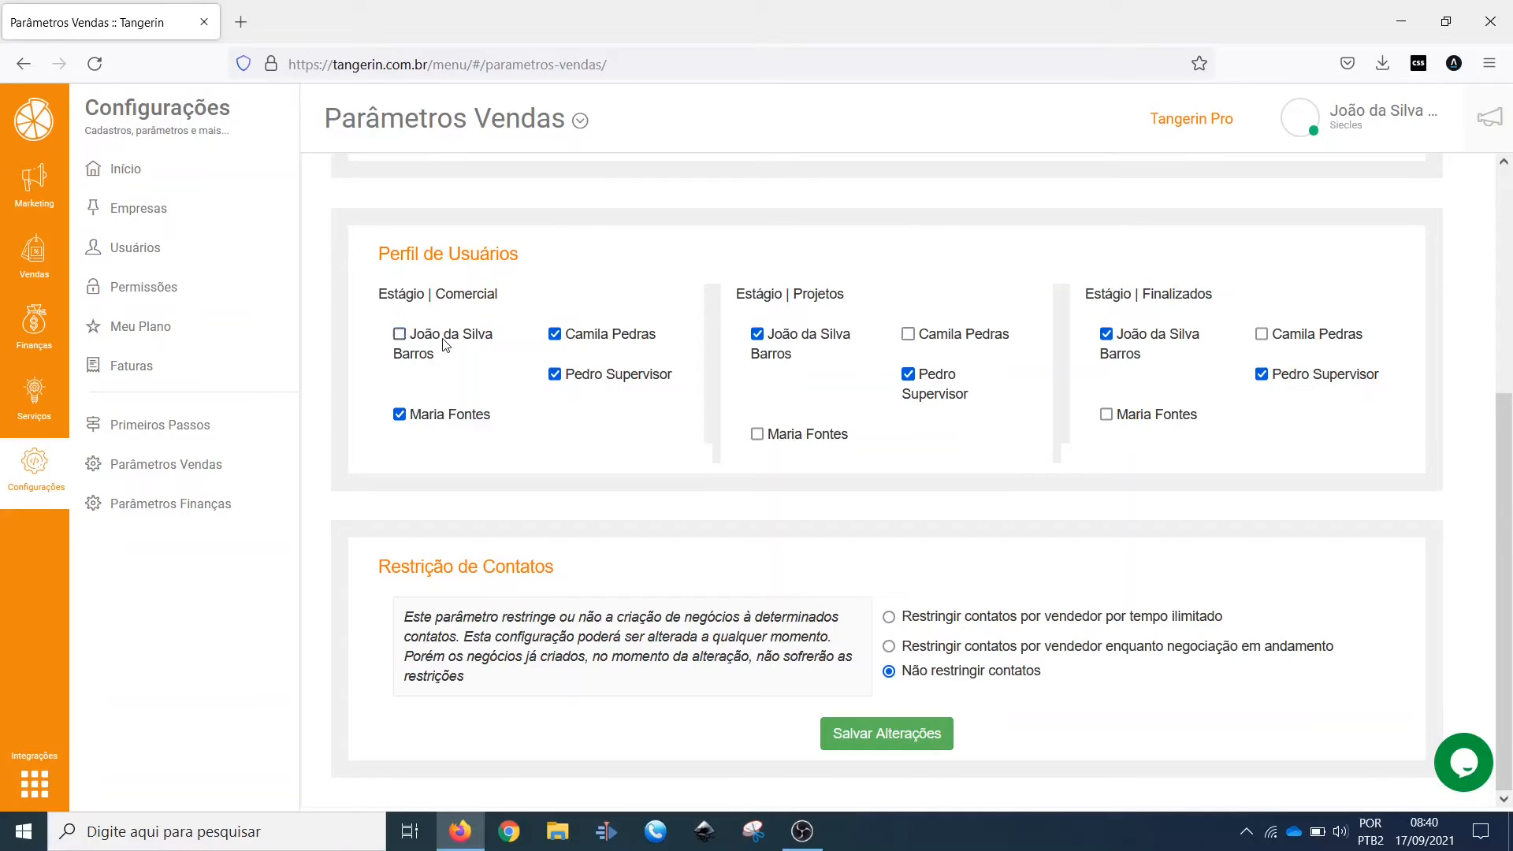
{"action": "left_click", "coordinate": [609, 341]}
{"action": "left_click", "coordinate": [433, 348]}
{"action": "left_click", "coordinate": [610, 339]}
{"action": "left_click", "coordinate": [453, 342]}
{"action": "left_click", "coordinate": [438, 344]}
Step: Highlight the Comercial stage name while temporarily removing the first user from that stage, and re-enable that user
{"action": "left_click_drag", "start_coordinate": [429, 300], "coordinate": [516, 302]}
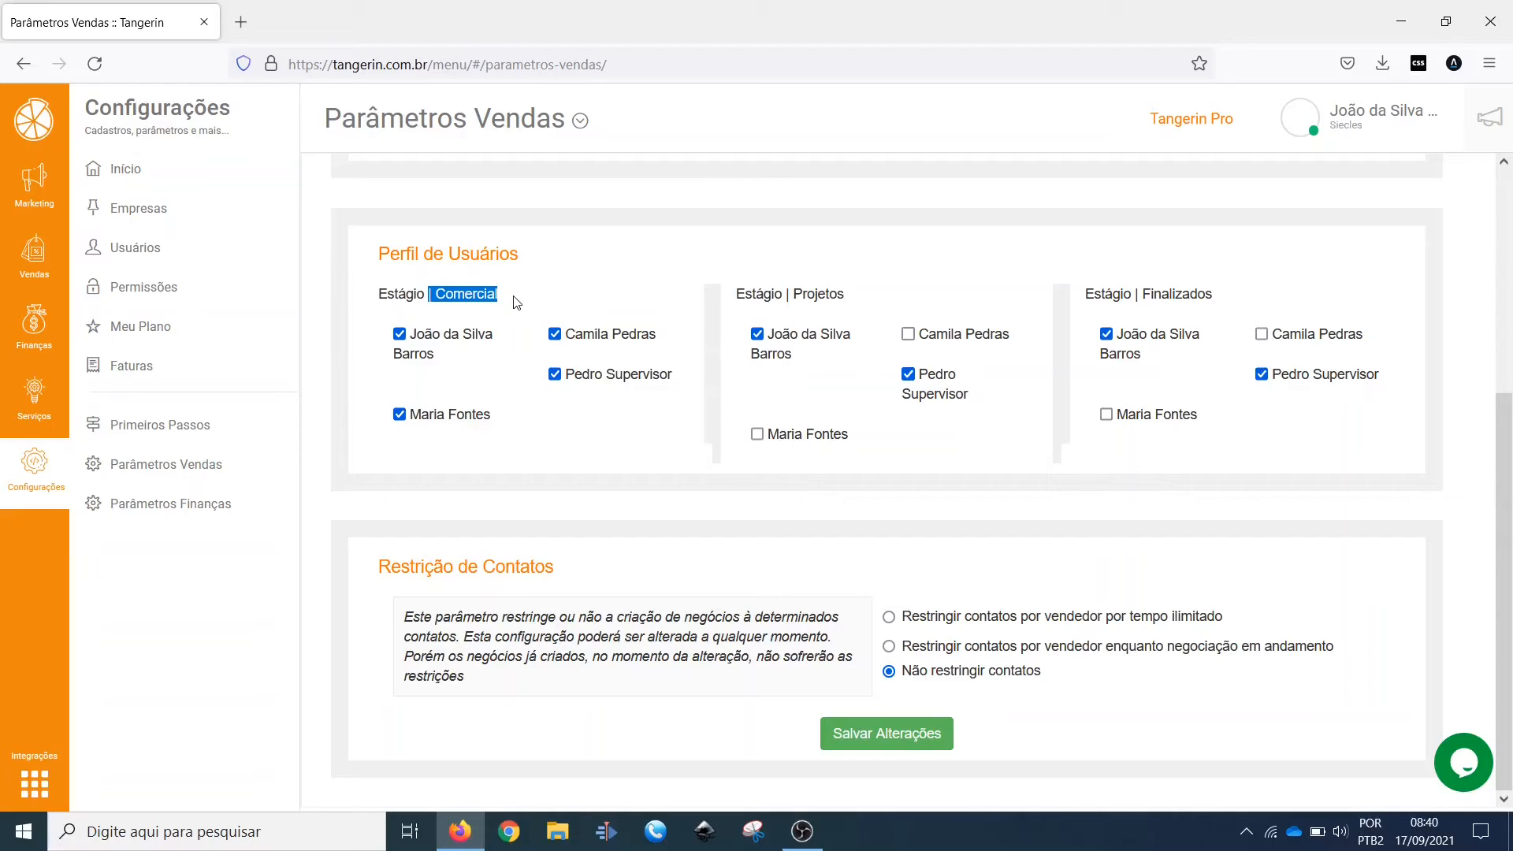
{"action": "double_click", "coordinate": [454, 304]}
{"action": "left_click", "coordinate": [453, 344]}
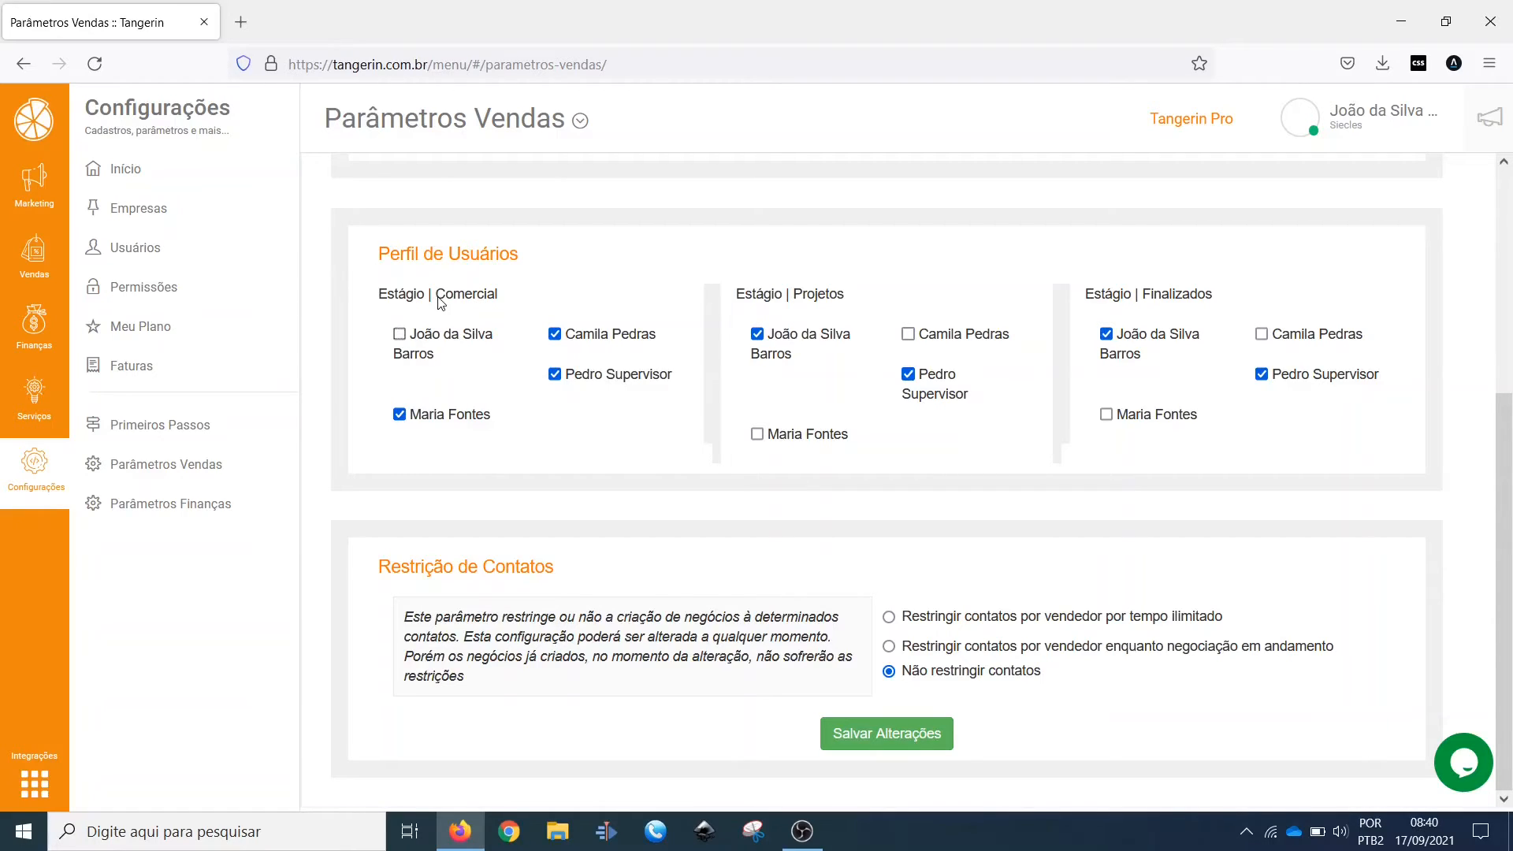
{"action": "left_click_drag", "start_coordinate": [437, 297], "coordinate": [512, 311]}
{"action": "left_click", "coordinate": [513, 295]}
{"action": "left_click_drag", "start_coordinate": [527, 301], "coordinate": [435, 300]}
{"action": "left_click", "coordinate": [400, 335]}
Step: Try restricting contacts by seller for unlimited time, including restricting contact viewing to the owner user
{"action": "left_click_drag", "start_coordinate": [379, 566], "coordinate": [573, 570]}
{"action": "left_click", "coordinate": [573, 570]}
{"action": "left_click", "coordinate": [914, 622]}
{"action": "mouse_move", "coordinate": [902, 622]}
{"action": "left_mouse_down"}
{"action": "mouse_move", "coordinate": [1239, 622]}
{"action": "mouse_move", "coordinate": [900, 621]}
{"action": "left_mouse_up"}
{"action": "left_click", "coordinate": [1239, 621]}
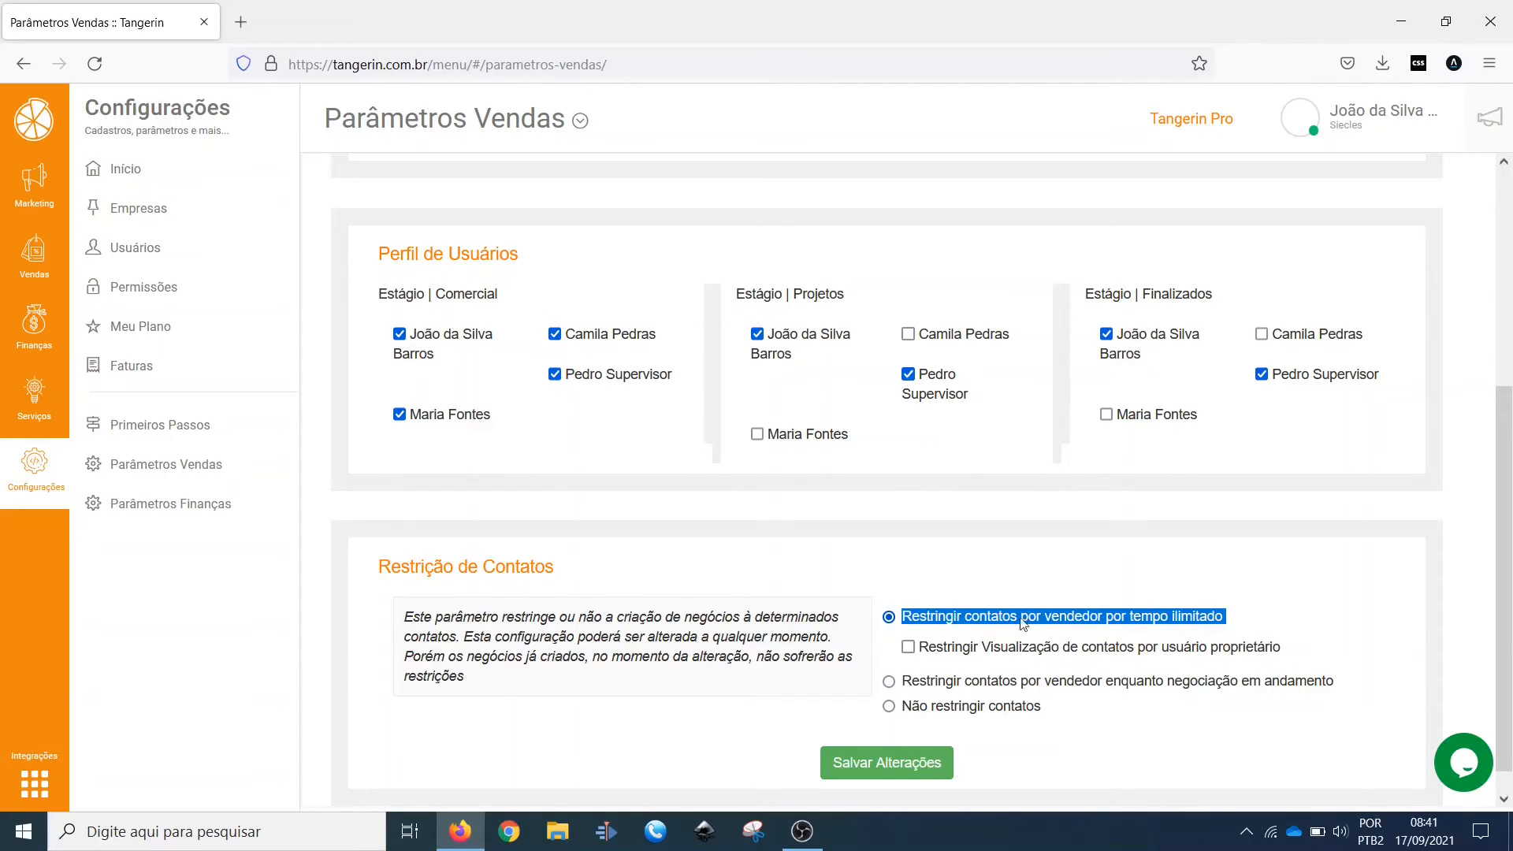
{"action": "left_click", "coordinate": [945, 558]}
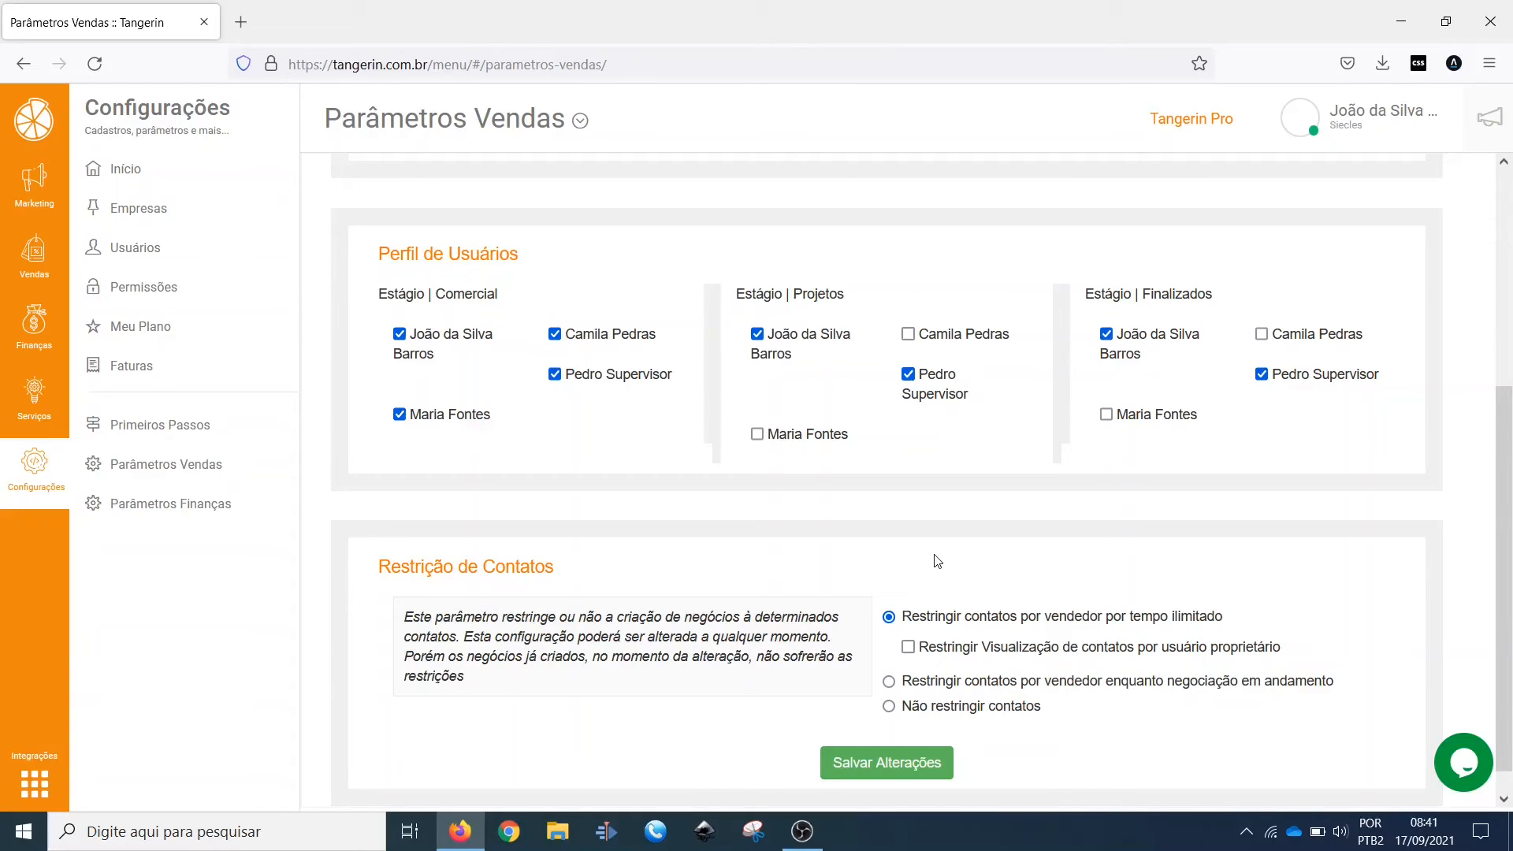
{"action": "left_click", "coordinate": [953, 654]}
{"action": "mouse_move", "coordinate": [912, 617]}
{"action": "left_mouse_down"}
{"action": "mouse_move", "coordinate": [1067, 647]}
{"action": "mouse_move", "coordinate": [1316, 629]}
{"action": "mouse_move", "coordinate": [1319, 654]}
{"action": "mouse_move", "coordinate": [1060, 650]}
{"action": "mouse_move", "coordinate": [905, 622]}
{"action": "left_mouse_up"}
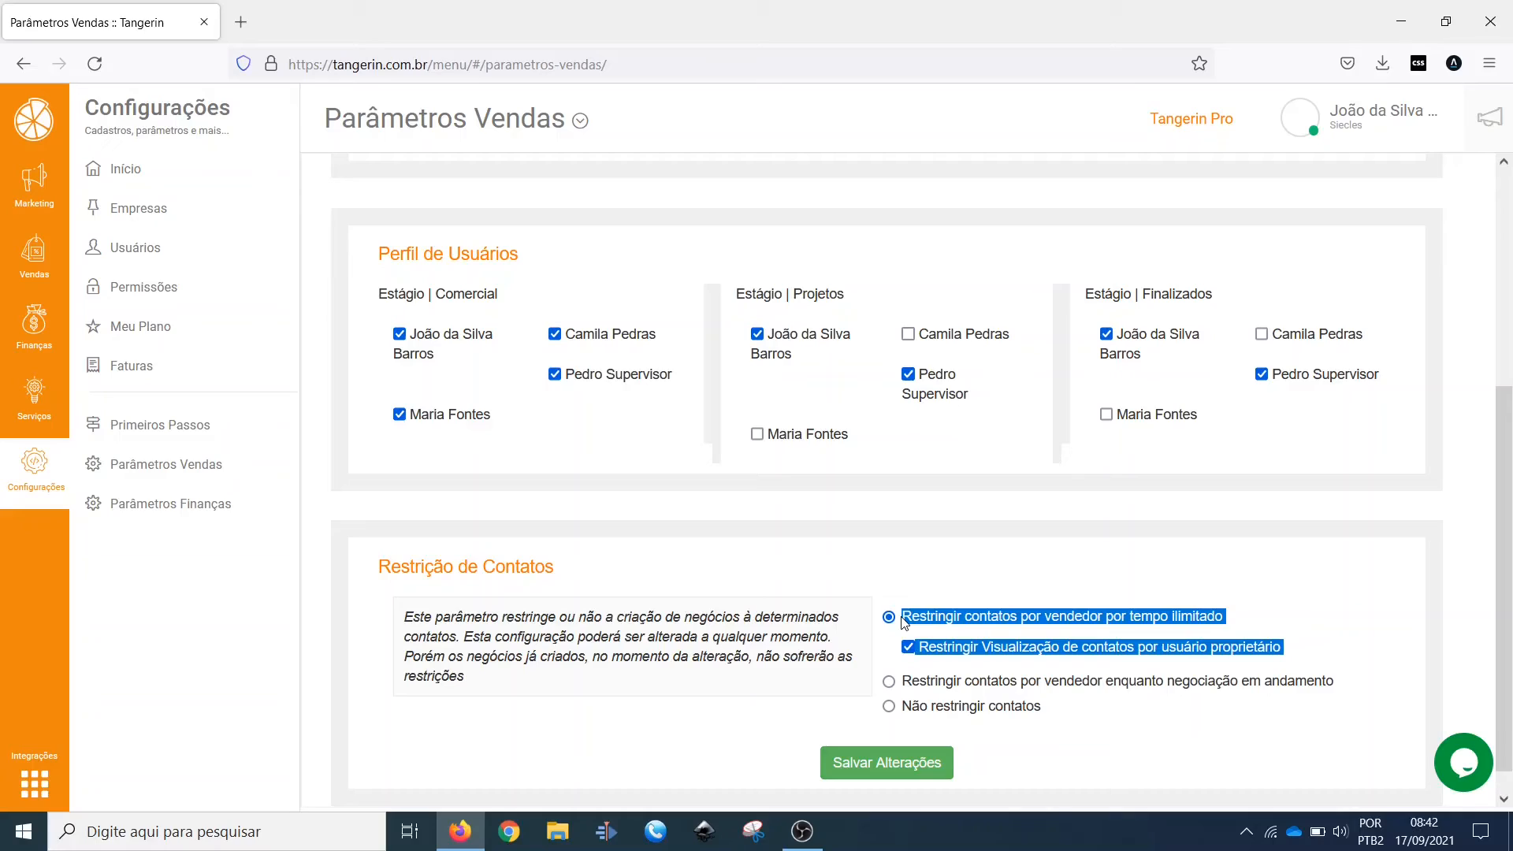
Step: Try restricting contacts by seller while negotiation is ongoing, and set the restriction back to Não restringir contatos
{"action": "left_click", "coordinate": [889, 681]}
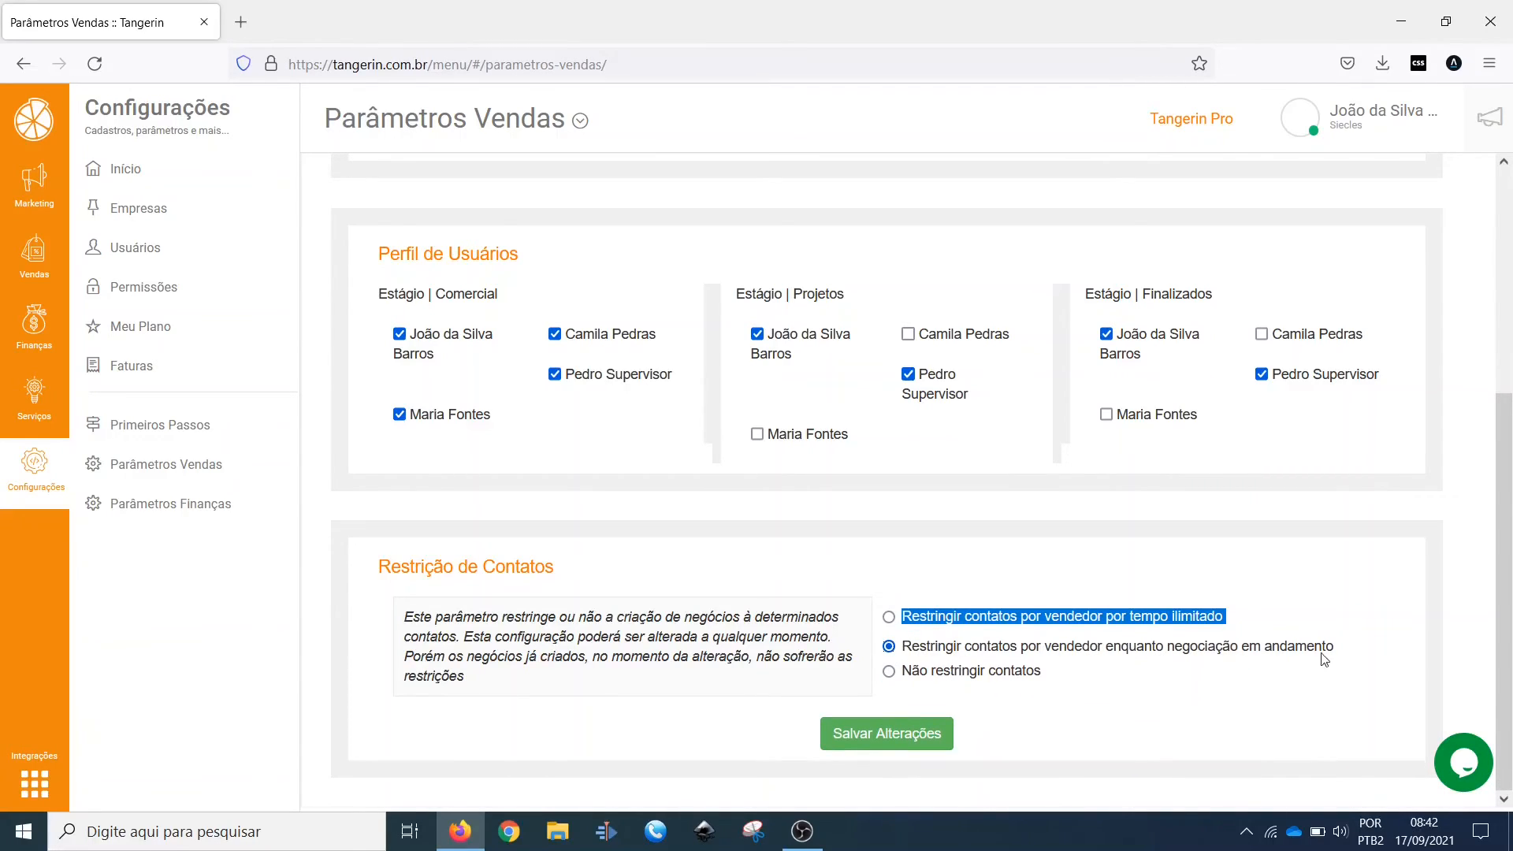
{"action": "left_click", "coordinate": [1399, 664]}
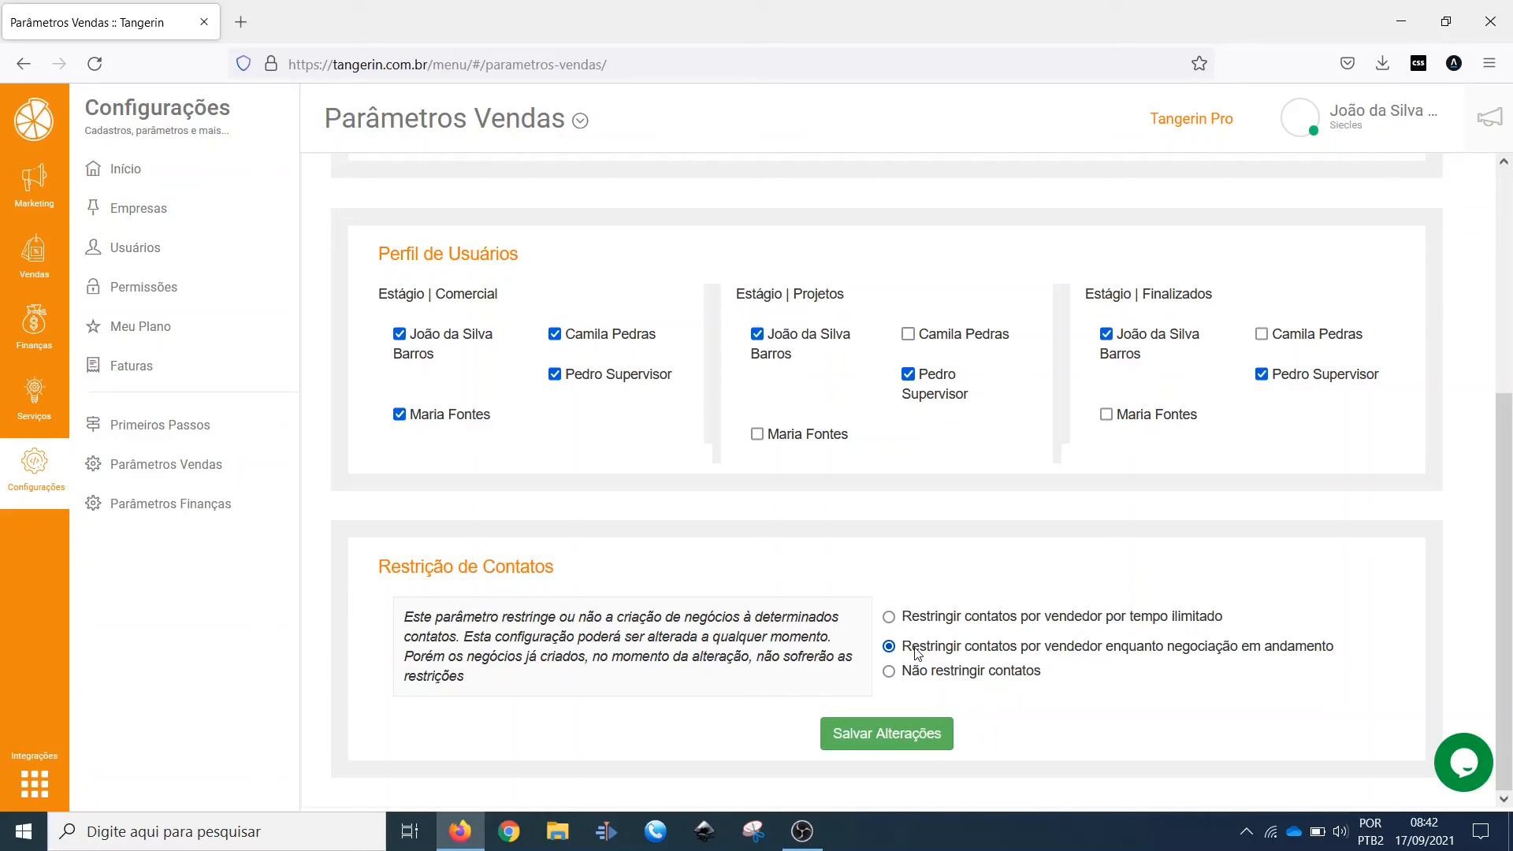
{"action": "left_click", "coordinate": [920, 677]}
{"action": "left_click_drag", "start_coordinate": [906, 680], "coordinate": [1046, 677]}
{"action": "left_click", "coordinate": [1029, 702]}
{"action": "scroll", "coordinate": [803, 513], "scroll_direction": "up", "scroll_amount": 5}
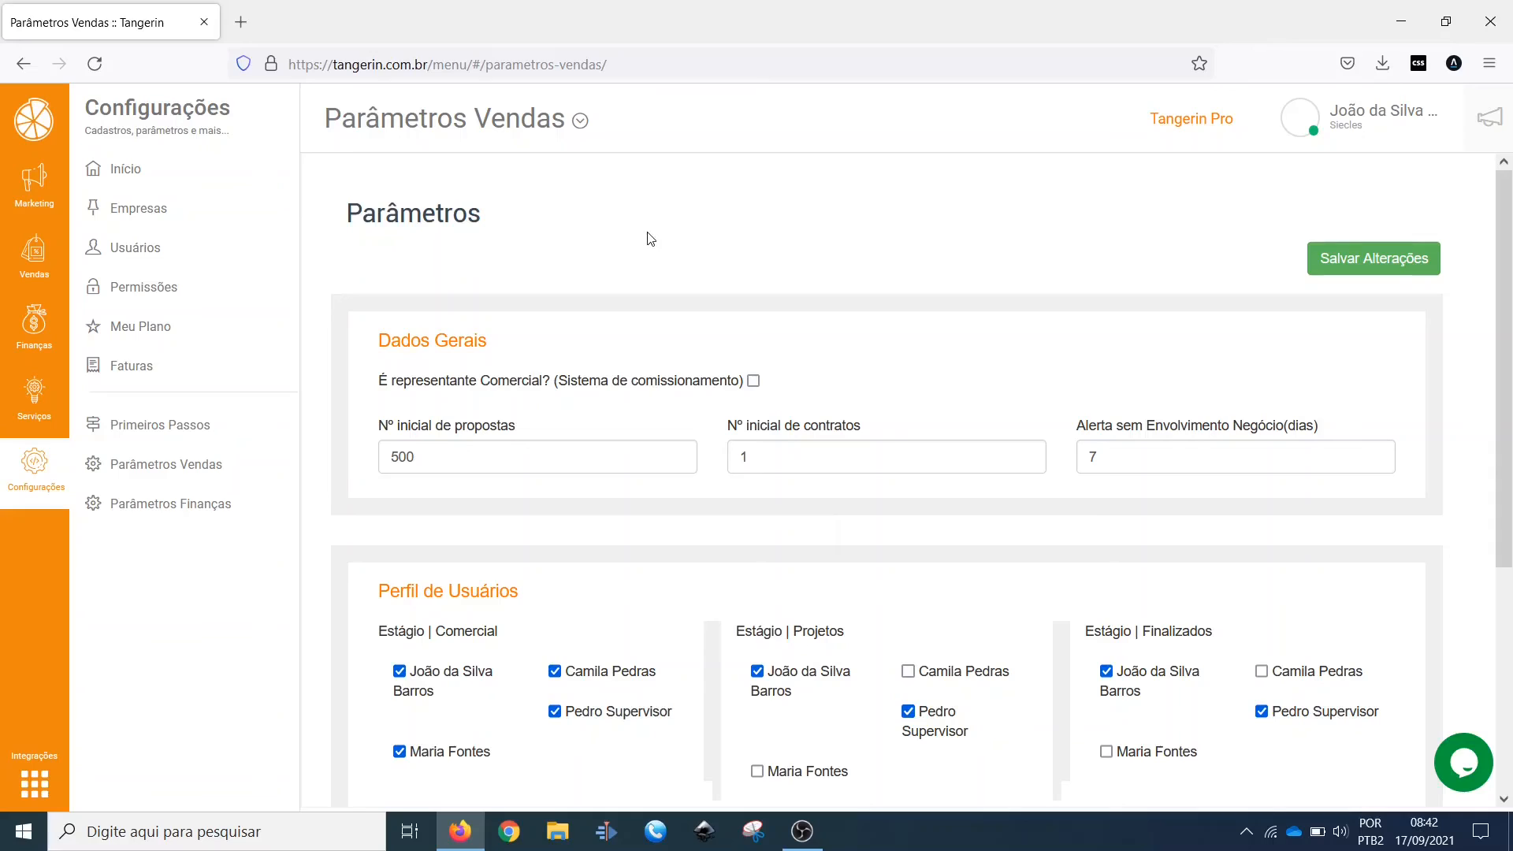
Step: Go to Meu Plano and look through the company data form and plan upgrade options
{"action": "left_click", "coordinate": [154, 337]}
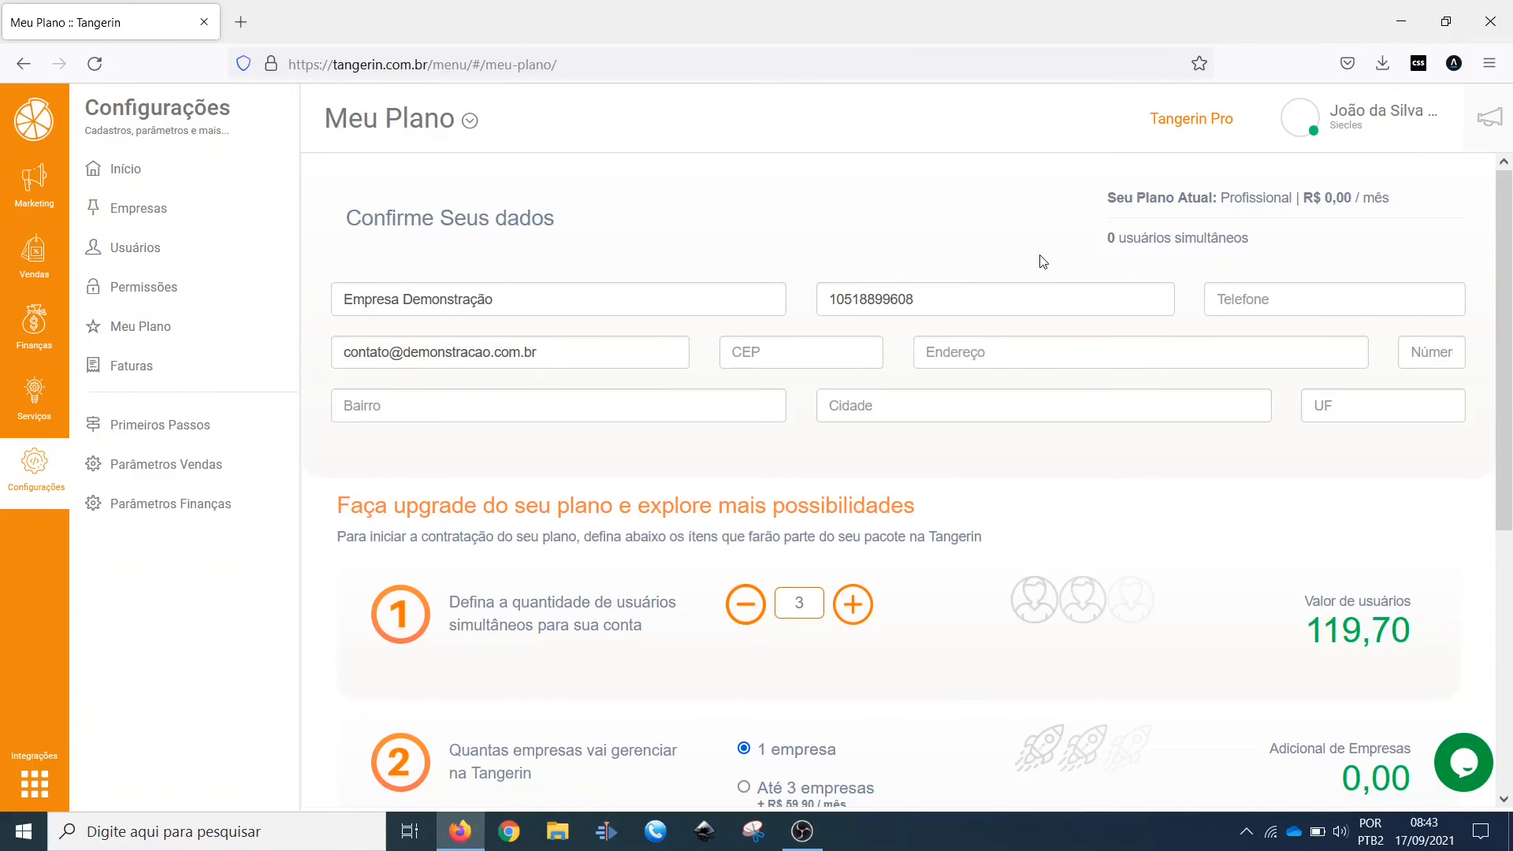
{"action": "scroll", "coordinate": [1032, 364], "scroll_direction": "down", "scroll_amount": 1}
{"action": "scroll", "coordinate": [1032, 364], "scroll_direction": "down", "scroll_amount": 5}
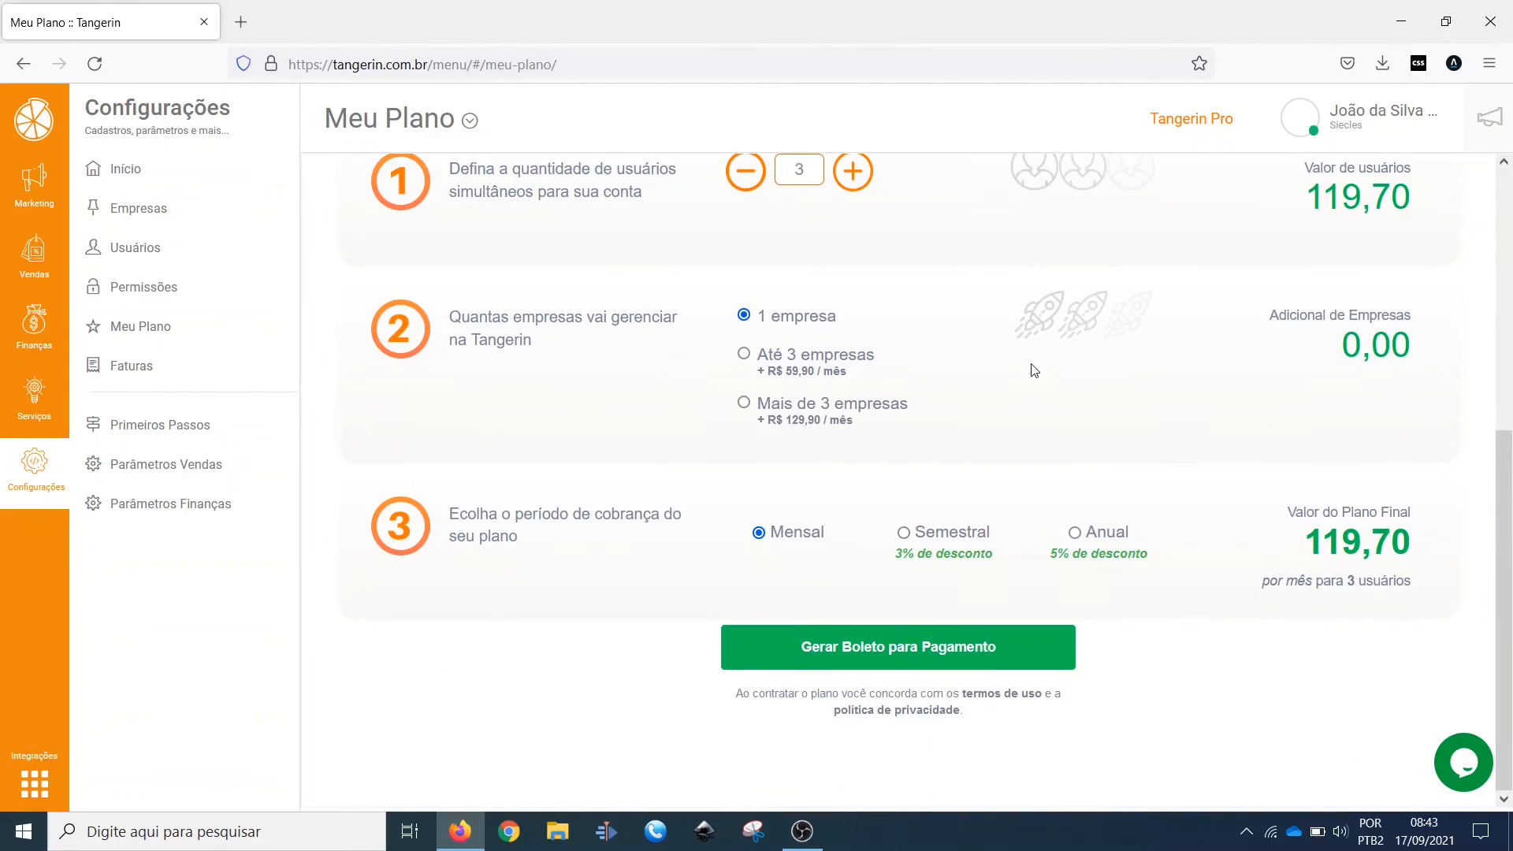
{"action": "scroll", "coordinate": [1033, 370], "scroll_direction": "up", "scroll_amount": 6}
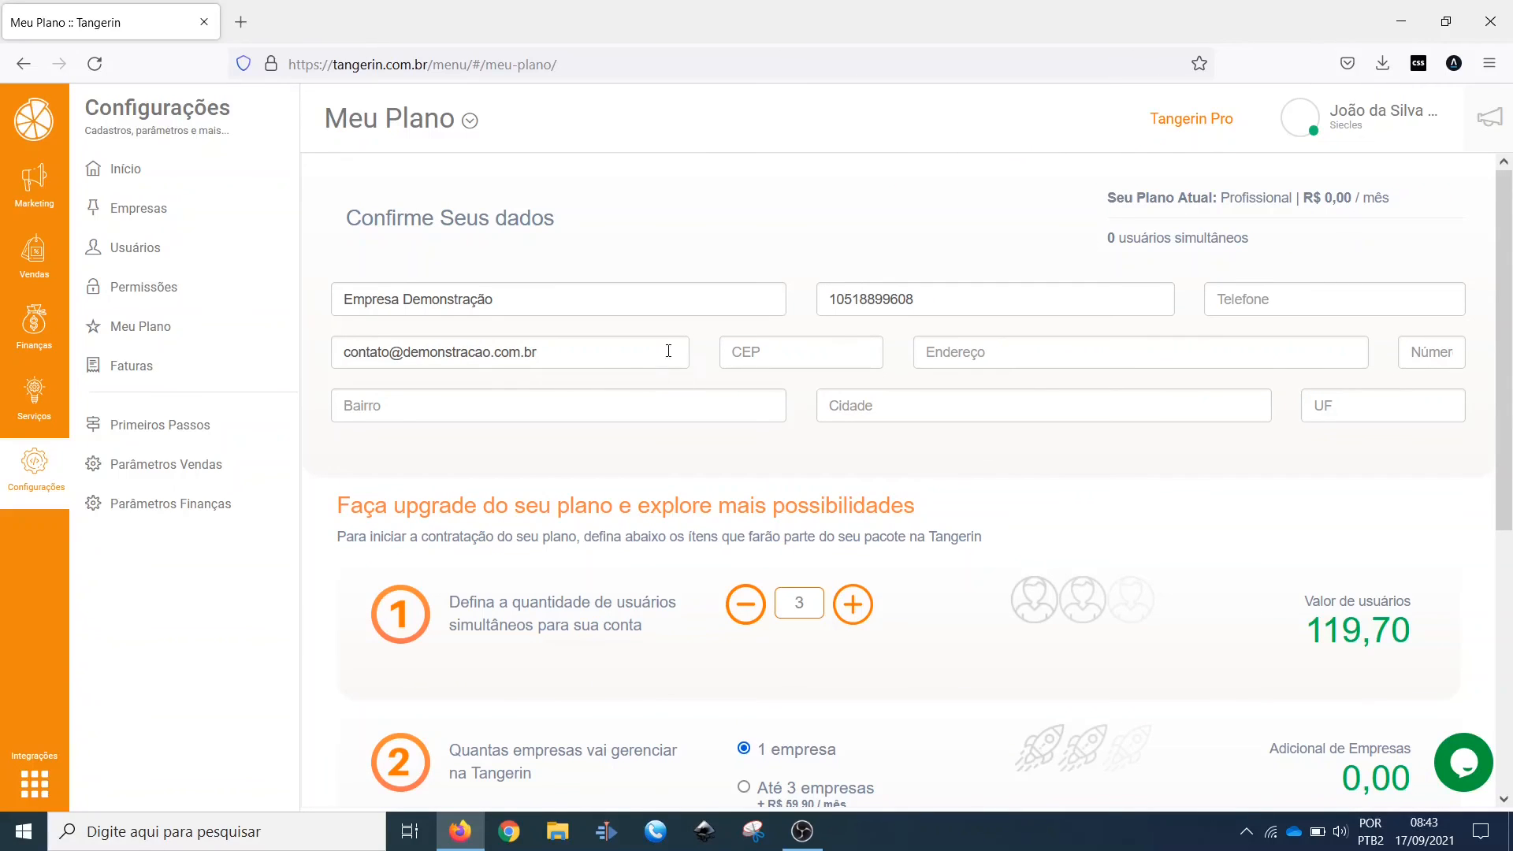
Step: Set the plan to 6 simultaneous users and choose Mais de 3 empresas after trying the smaller company options
{"action": "left_click", "coordinate": [851, 612]}
{"action": "left_click", "coordinate": [851, 612]}
{"action": "left_click", "coordinate": [851, 613]}
{"action": "scroll", "coordinate": [891, 428], "scroll_direction": "down", "scroll_amount": 5}
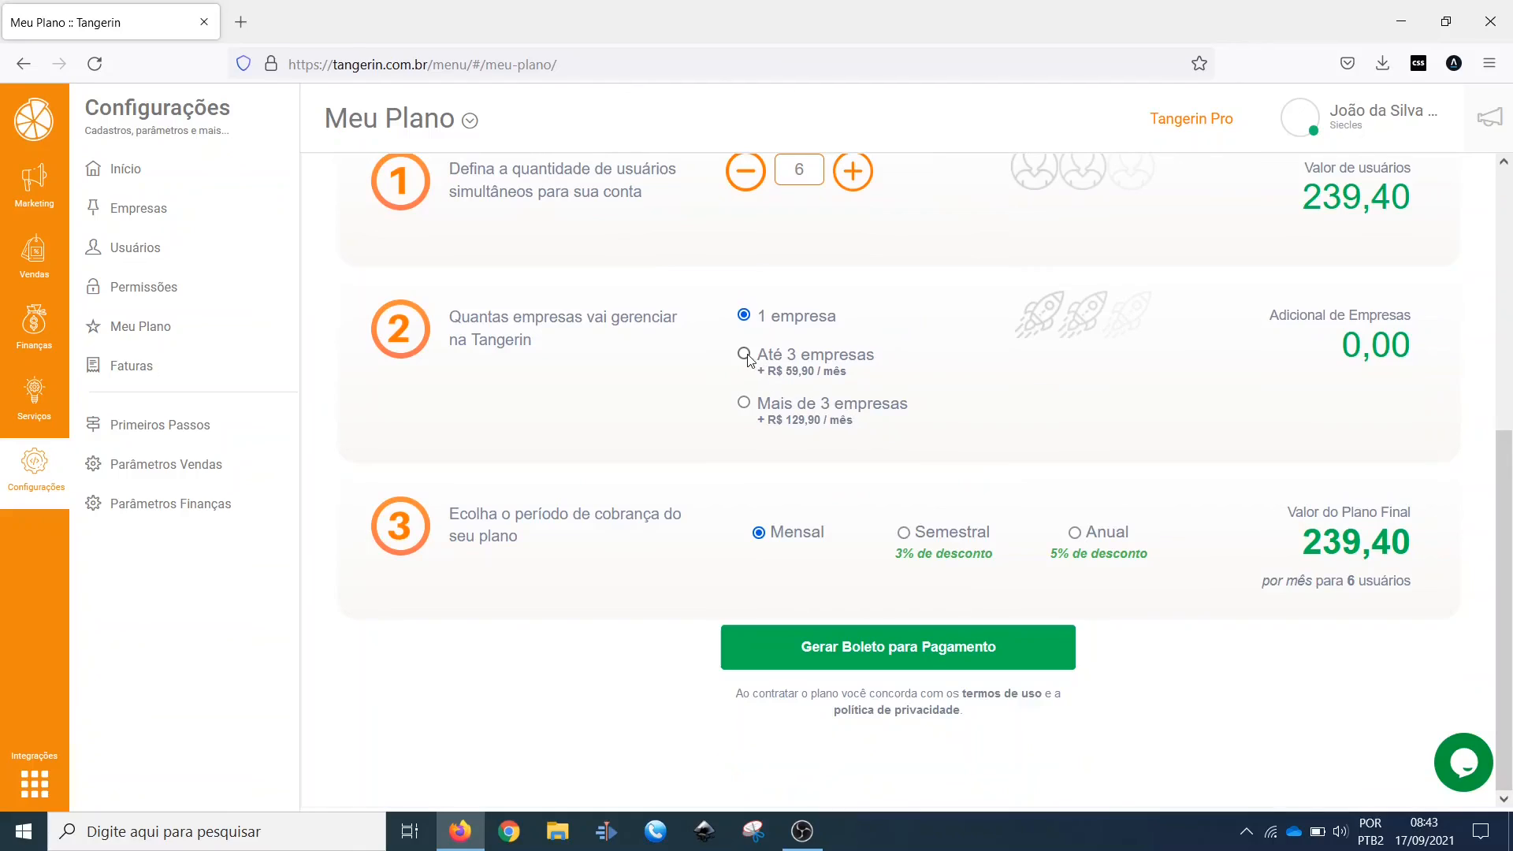
{"action": "left_click", "coordinate": [745, 354]}
{"action": "left_click", "coordinate": [744, 316]}
{"action": "left_click", "coordinate": [744, 355]}
{"action": "left_click", "coordinate": [743, 404]}
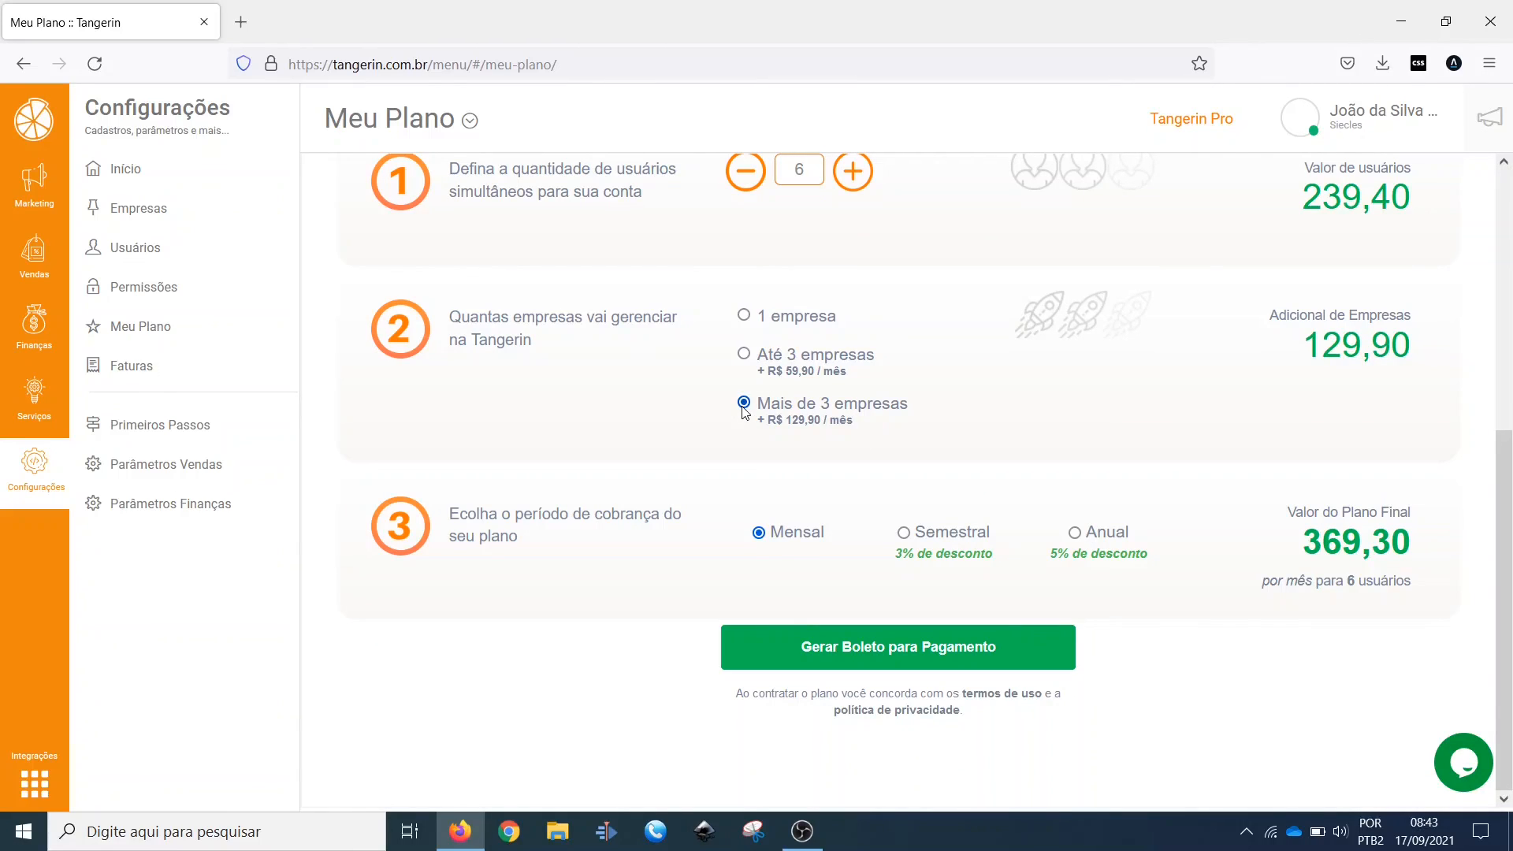
Step: Compare the Semestral and Anual billing periods, return to Mensal and review the plan page
{"action": "left_click", "coordinate": [938, 536]}
{"action": "left_click", "coordinate": [1111, 537]}
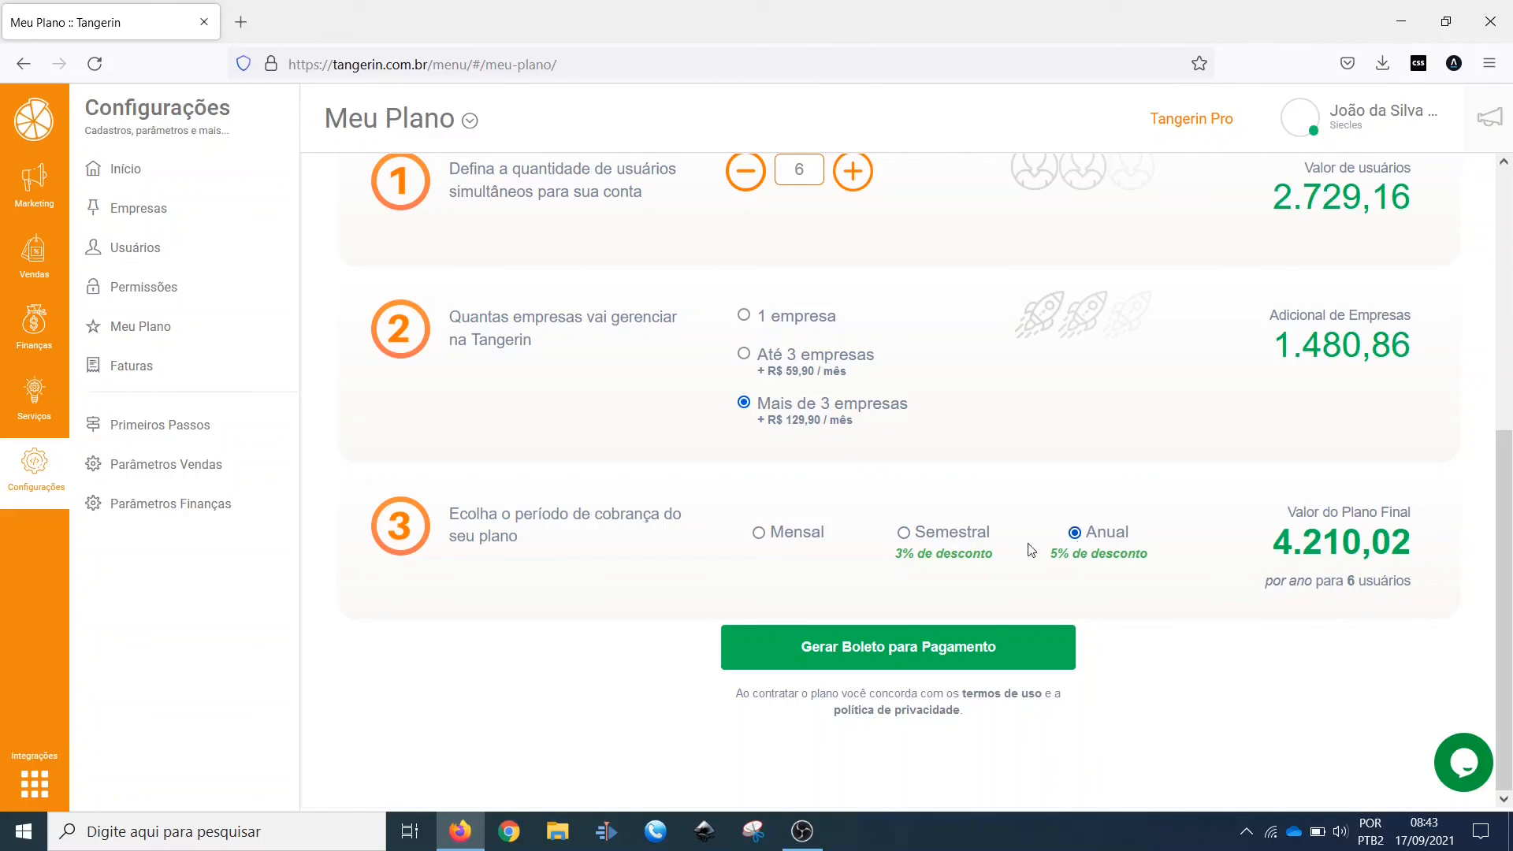
{"action": "left_click", "coordinate": [954, 535]}
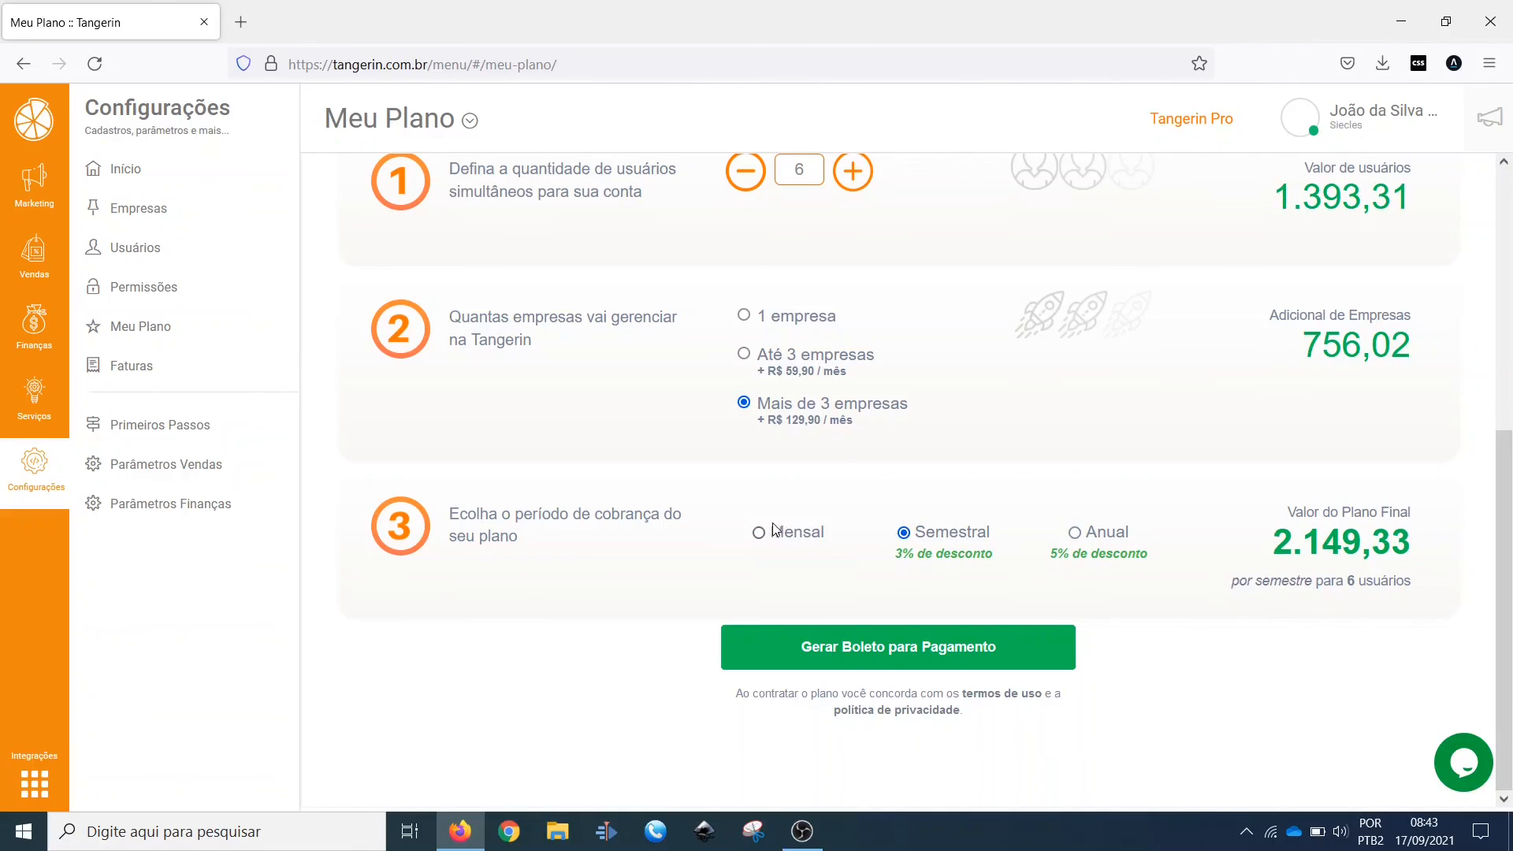
{"action": "left_click", "coordinate": [774, 531]}
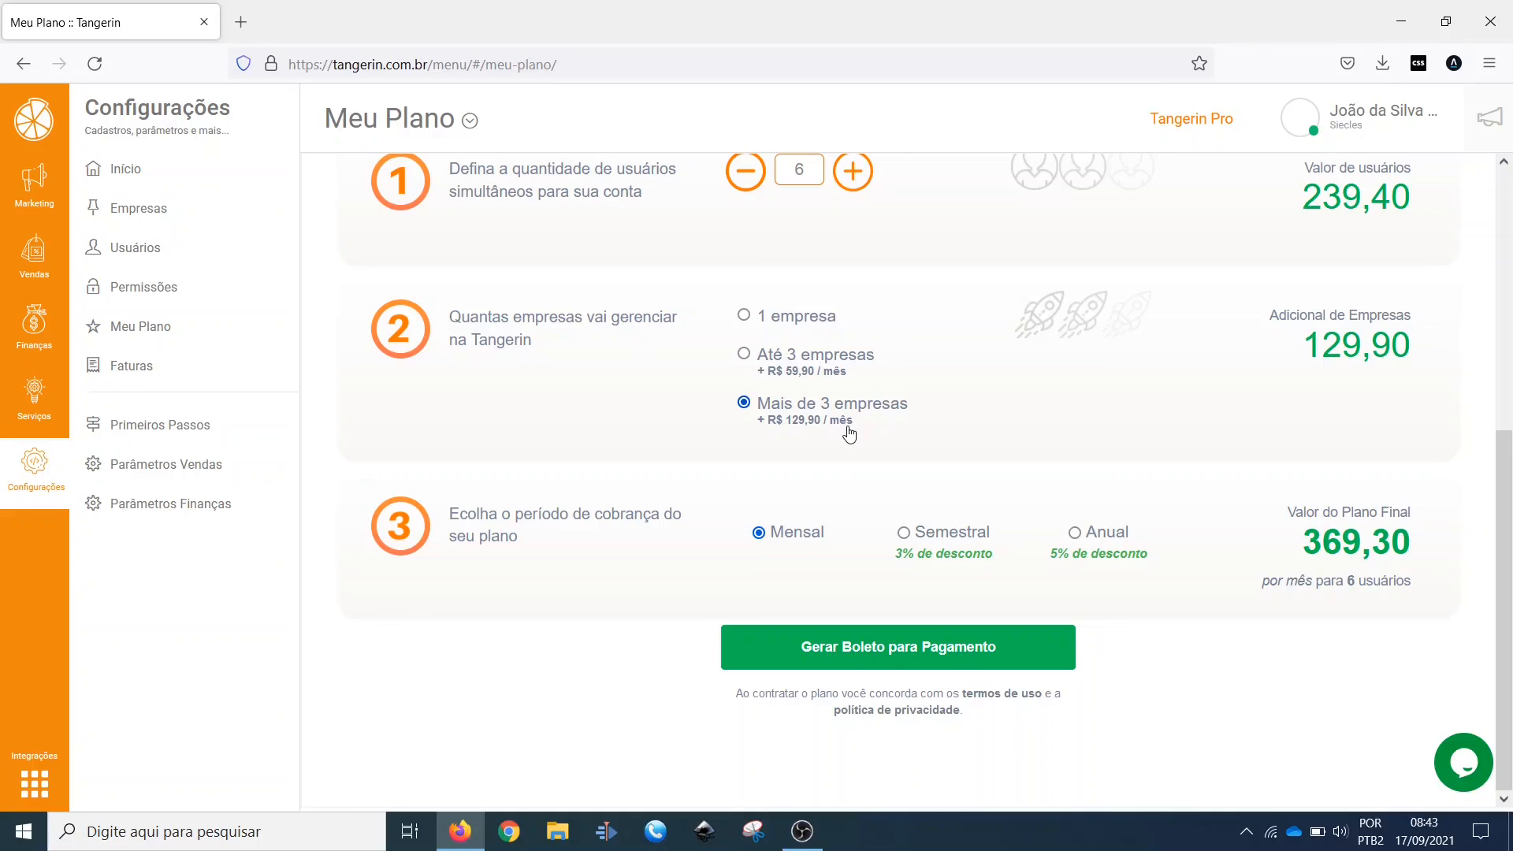
{"action": "scroll", "coordinate": [1347, 433], "scroll_direction": "up", "scroll_amount": 5}
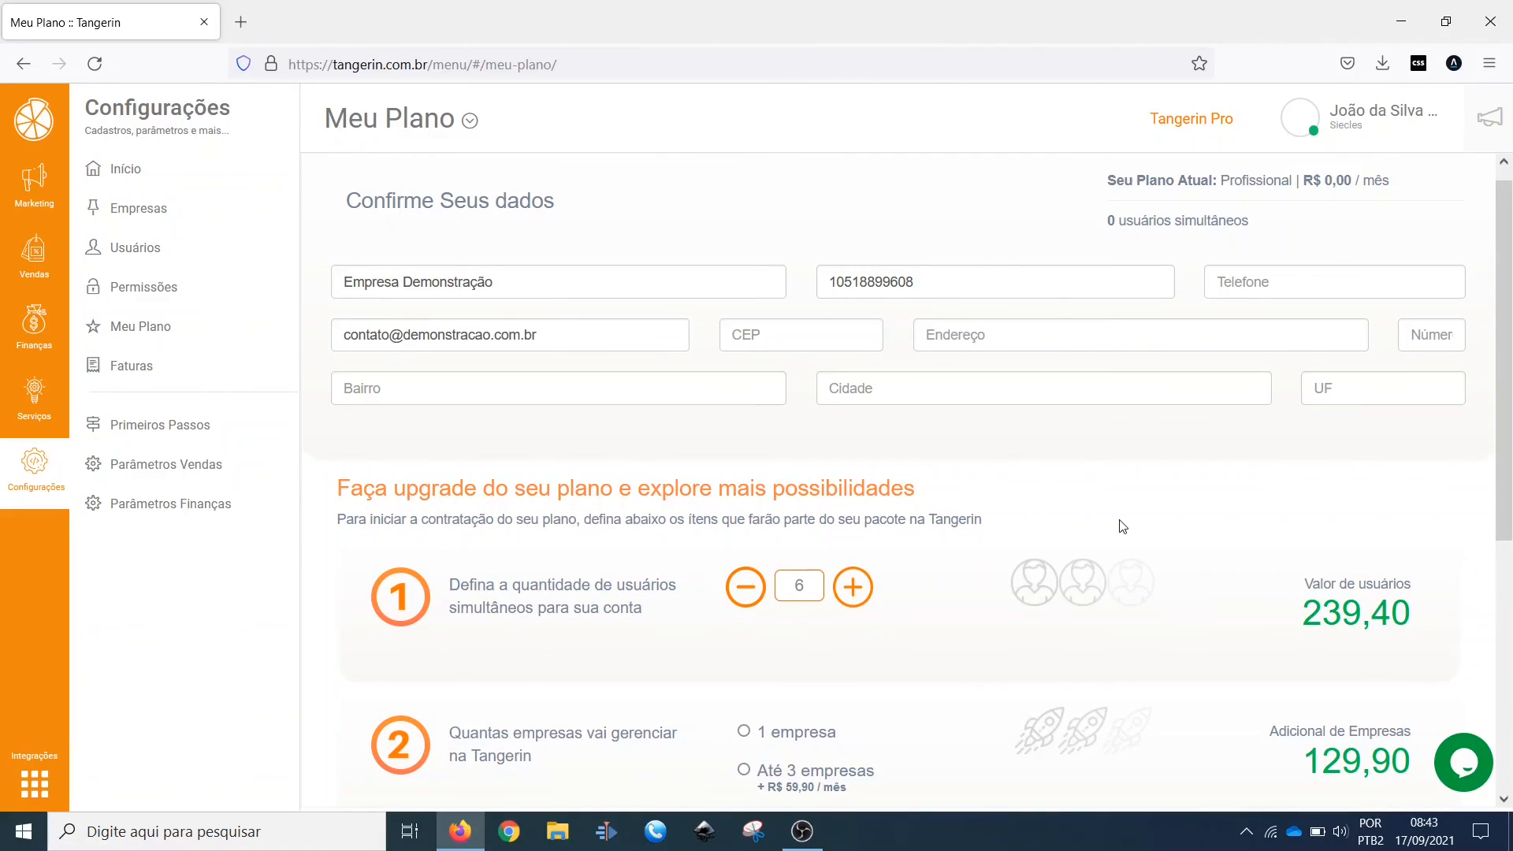
{"action": "scroll", "coordinate": [1021, 497], "scroll_direction": "down", "scroll_amount": 5}
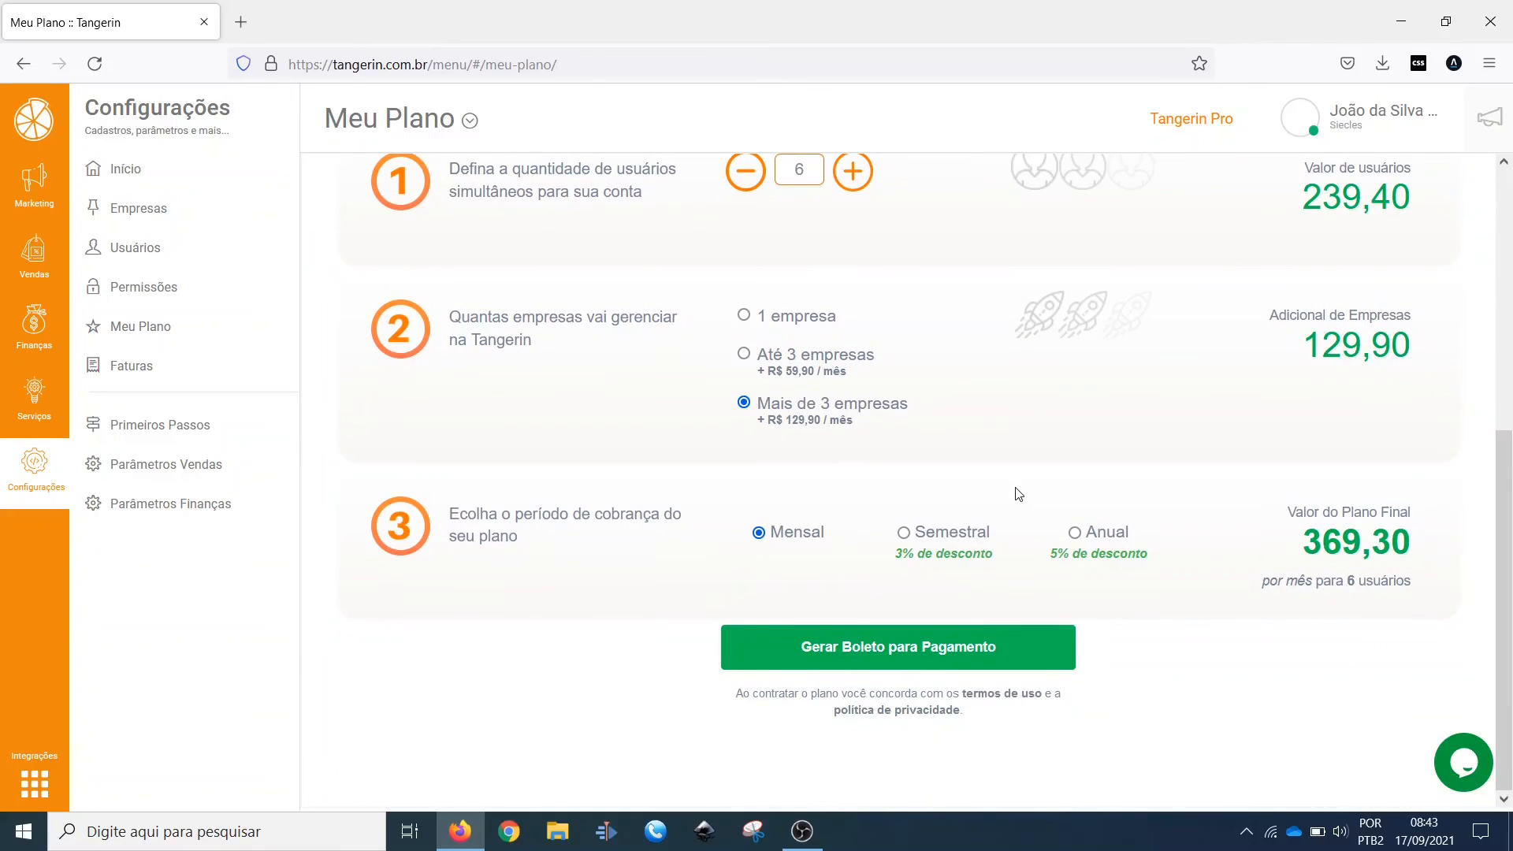
{"action": "scroll", "coordinate": [1018, 494], "scroll_direction": "up", "scroll_amount": 5}
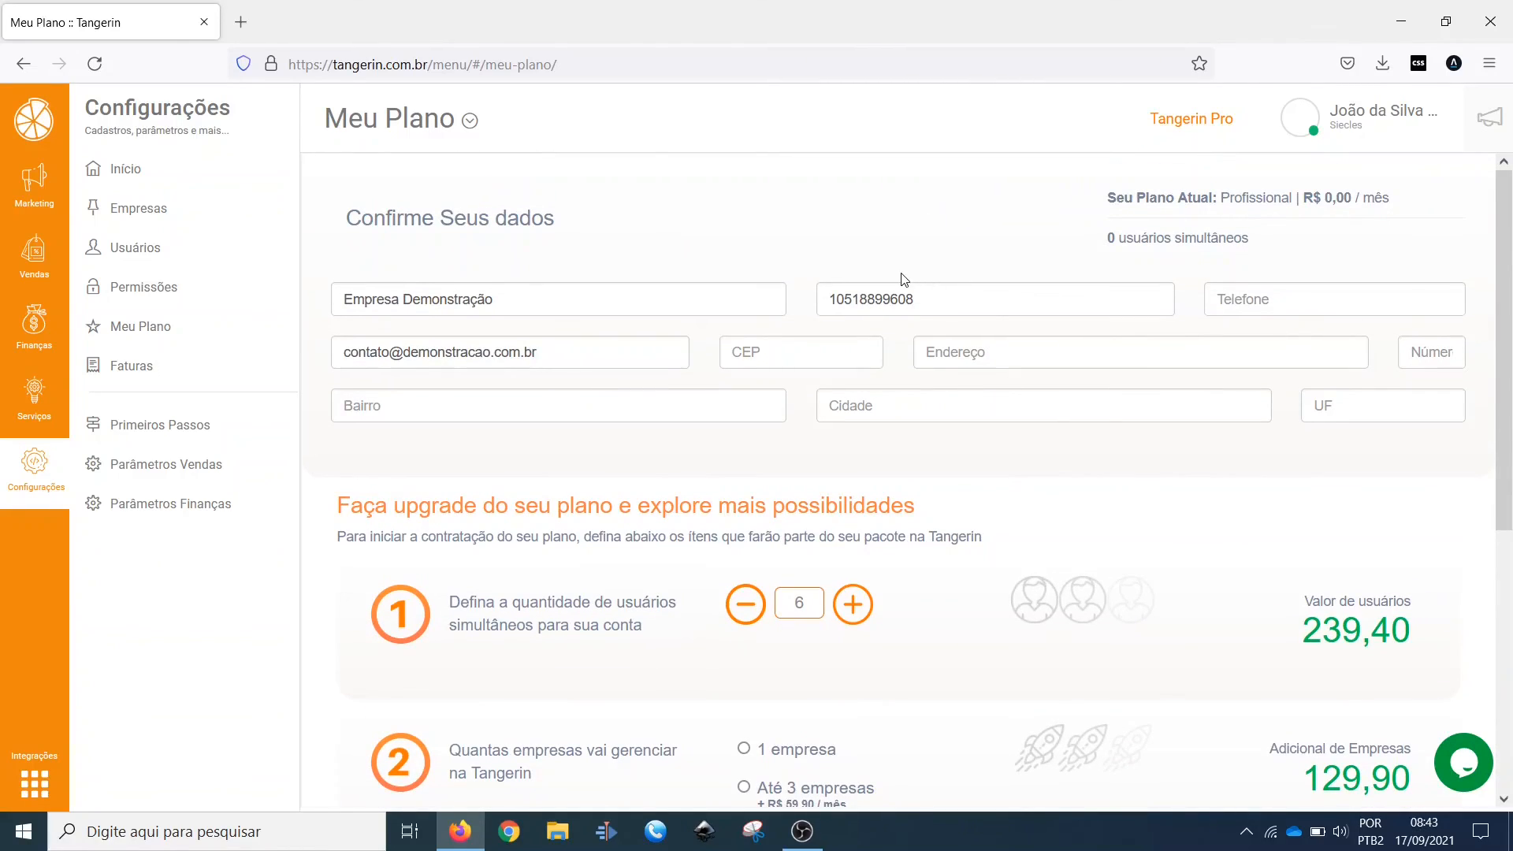